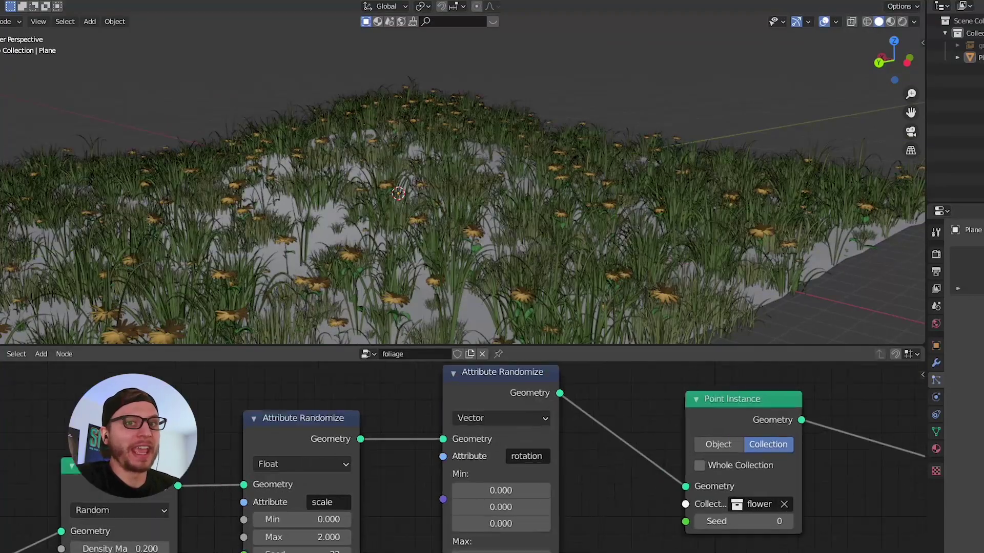
# - Select the foliage-covered plane, change its interaction mode, and brush a stroke across its surface
pyautogui.moveTo(208, 520)
pyautogui.mouseDown()
pyautogui.moveTo(168, 509)
pyautogui.moveTo(196, 520)
pyautogui.mouseUp()
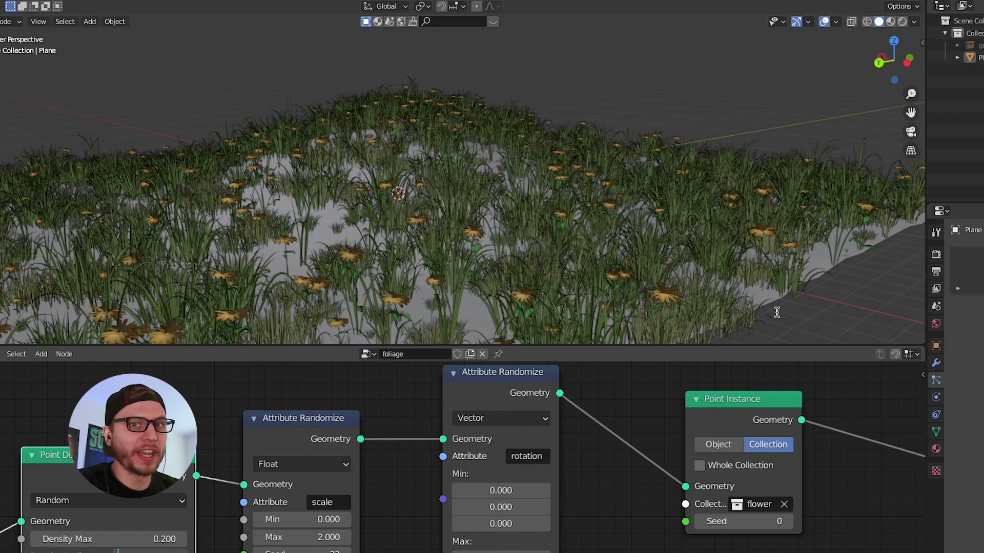
pyautogui.moveTo(670, 298); pyautogui.dragTo(564, 237, button='middle')
pyautogui.click(342, 207)
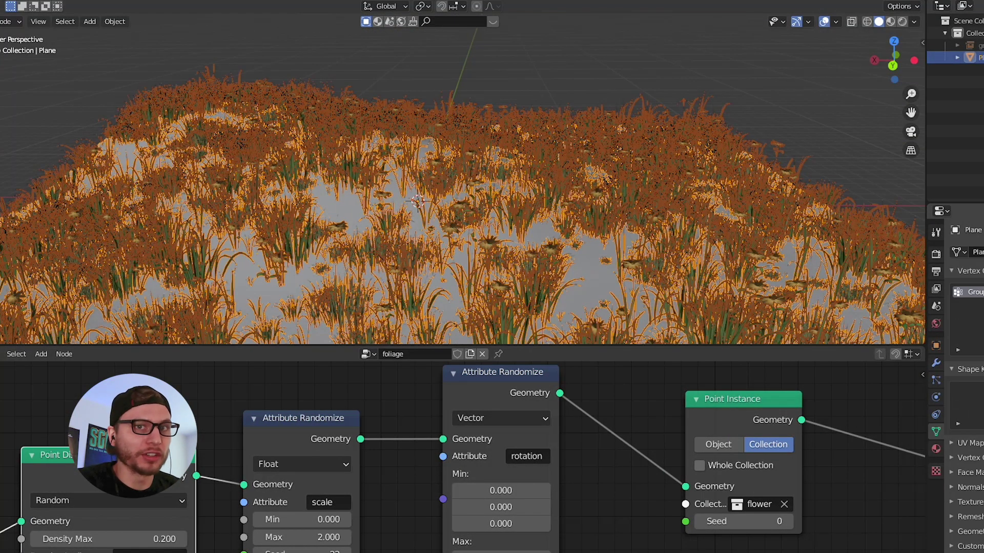
pyautogui.click(10, 21)
pyautogui.click(11, 90)
pyautogui.moveTo(584, 290)
pyautogui.mouseDown()
pyautogui.moveTo(444, 288)
pyautogui.moveTo(384, 190)
pyautogui.mouseUp()
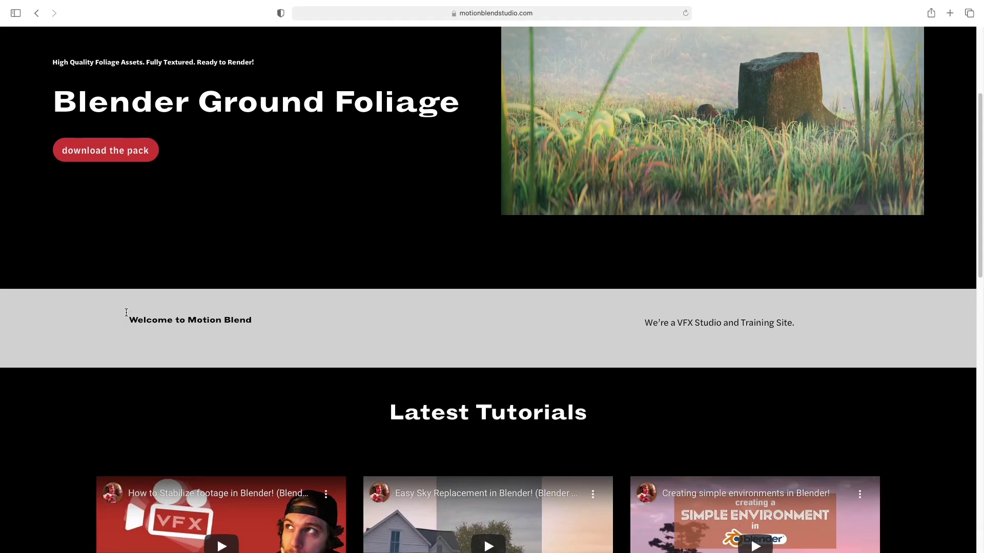
# - On the Motion Blend website, open the Blender Ground Foliage pack from the store
pyautogui.scroll(4, 126, 314)
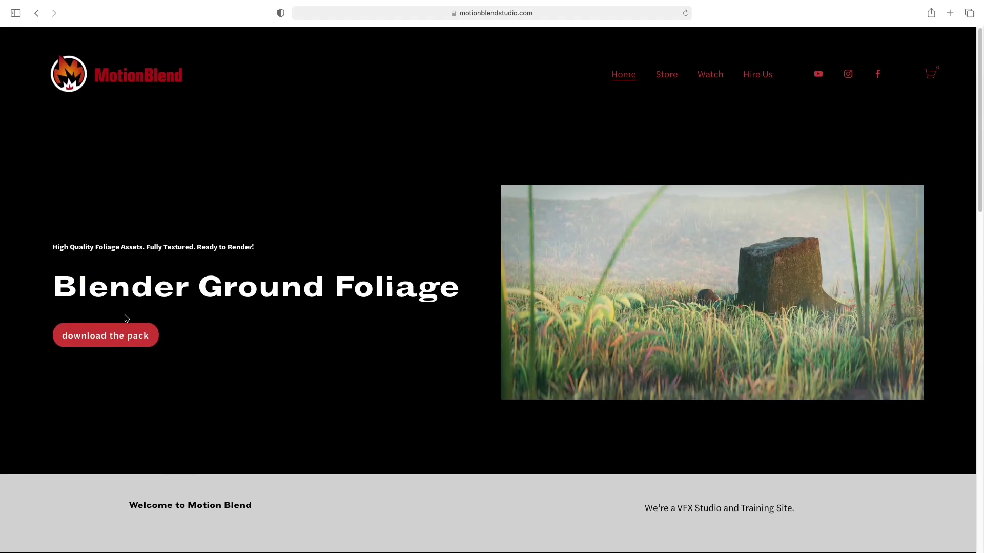
pyautogui.click(107, 340)
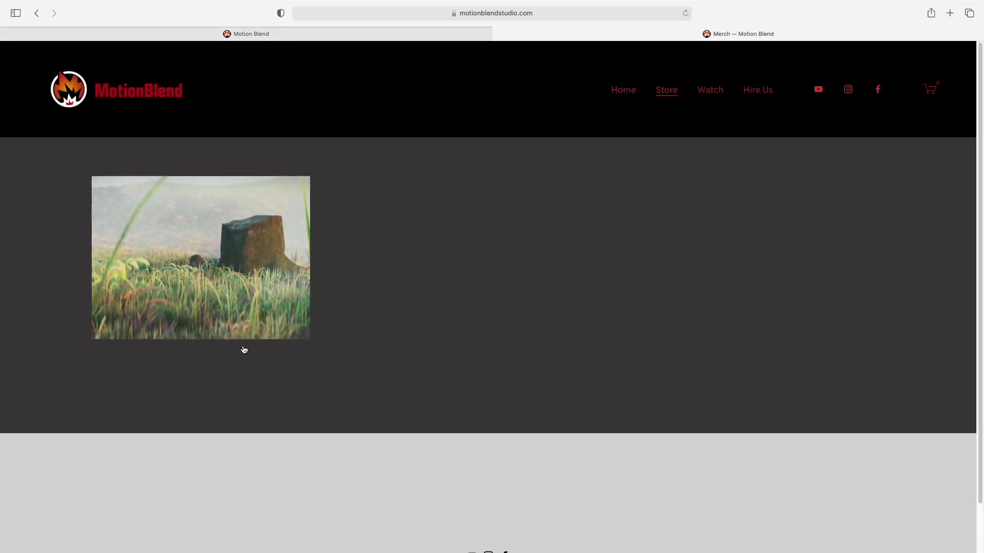
pyautogui.click(214, 323)
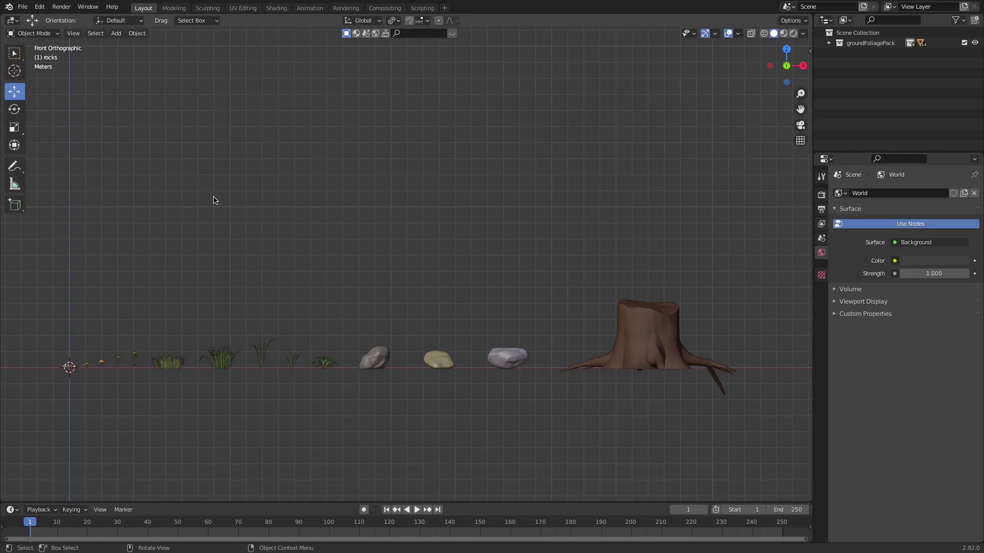
# - Switch to Blender and start a new General file in place of the foliage pack scene
pyautogui.click(22, 7)
pyautogui.moveTo(30, 18)
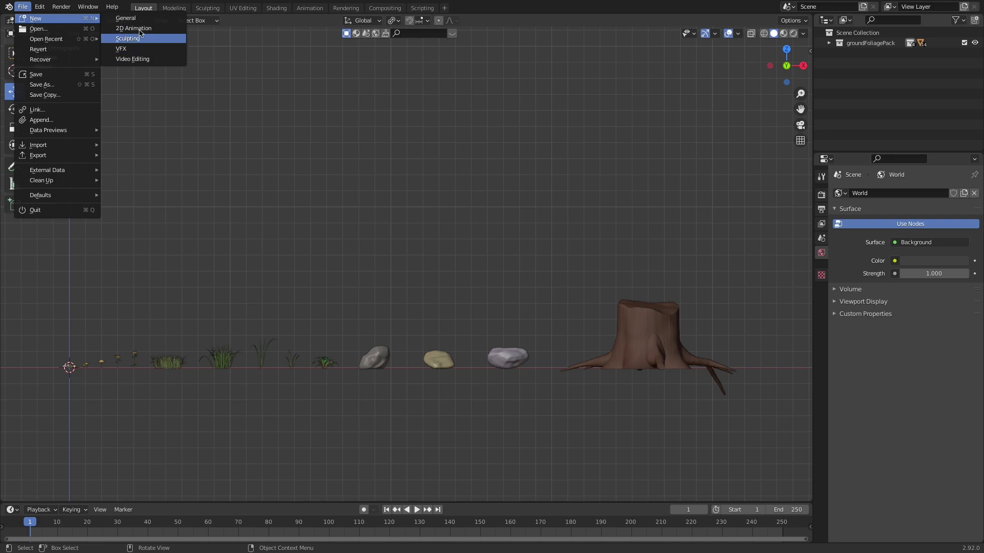
pyautogui.click(128, 39)
pyautogui.click(434, 294)
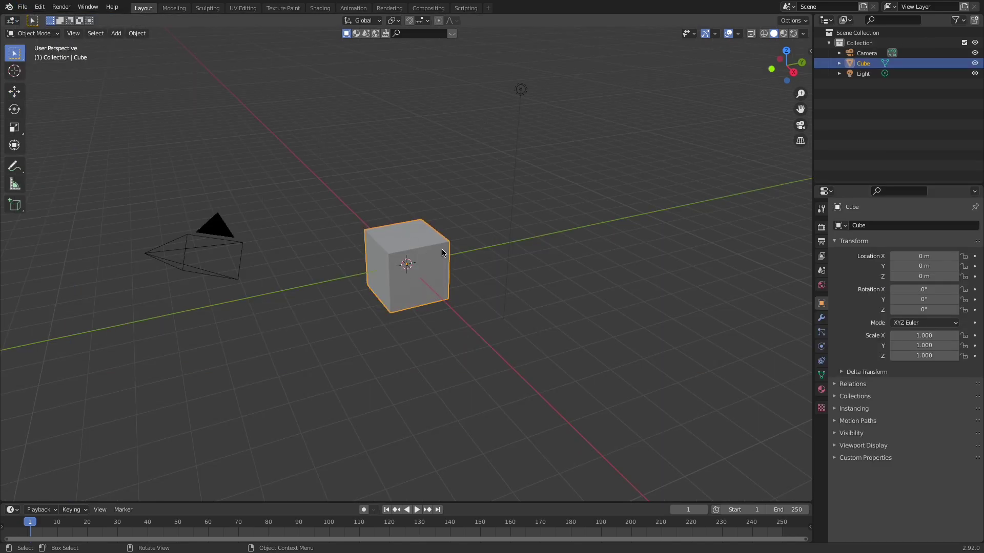
# - Delete the default camera, cube and light from the scene
pyautogui.press('a')
pyautogui.press('x')
pyautogui.click(394, 227)
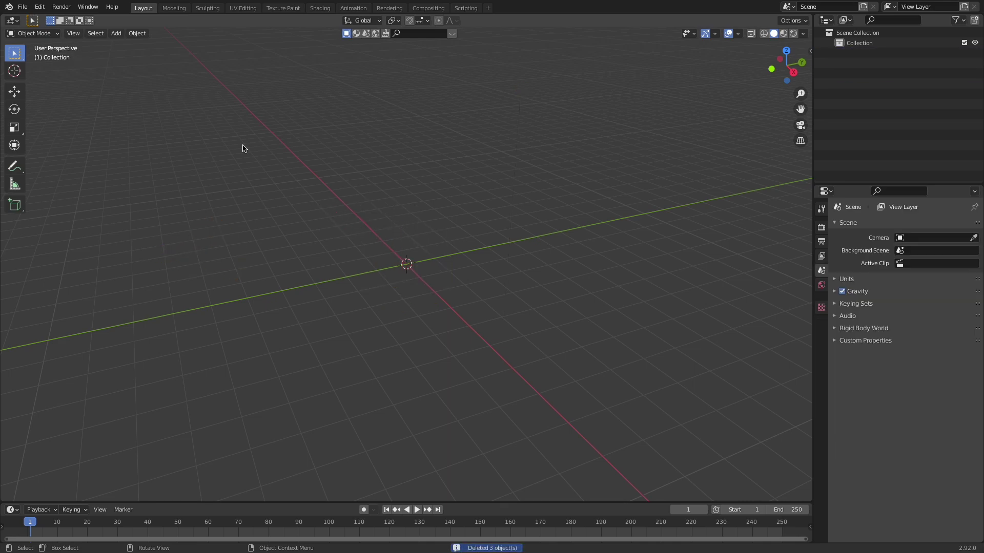
# - Rename the Layout workspace as geoNodes
pyautogui.click(147, 10)
pyautogui.write('geoNodes')
pyautogui.press('Return')
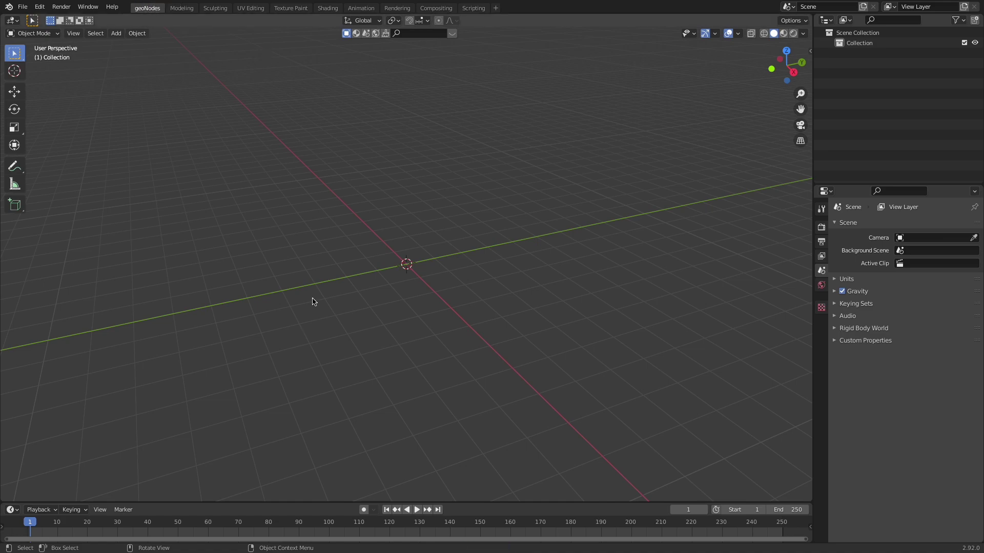
# - Enlarge the timeline area to about half the window height and turn it into a Geometry Node Editor
pyautogui.moveTo(281, 501); pyautogui.dragTo(288, 290)
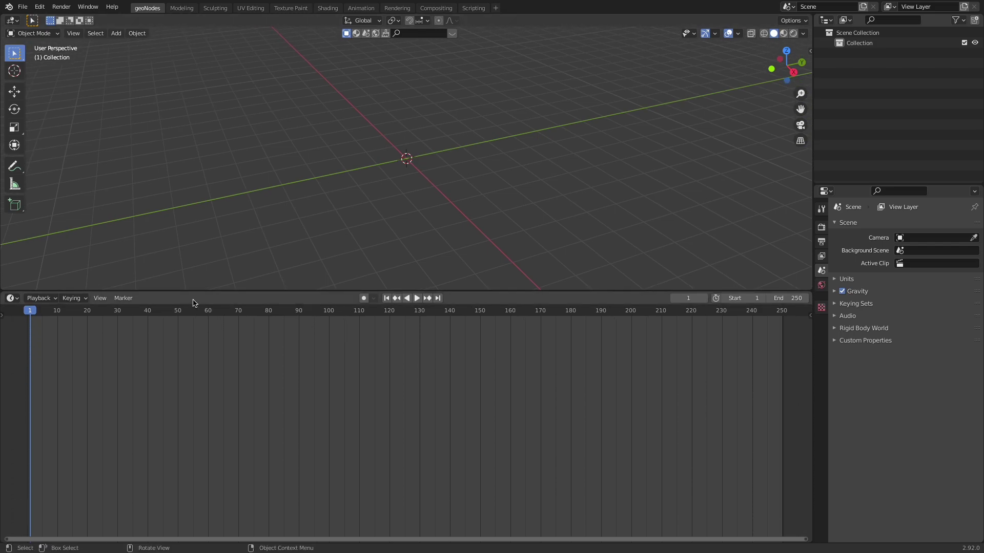
pyautogui.click(13, 299)
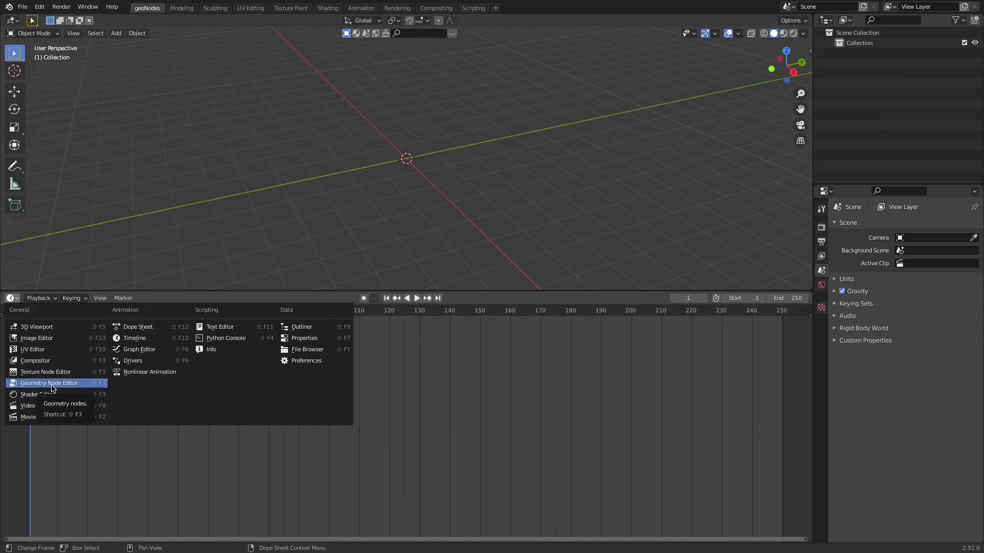
pyautogui.click(49, 383)
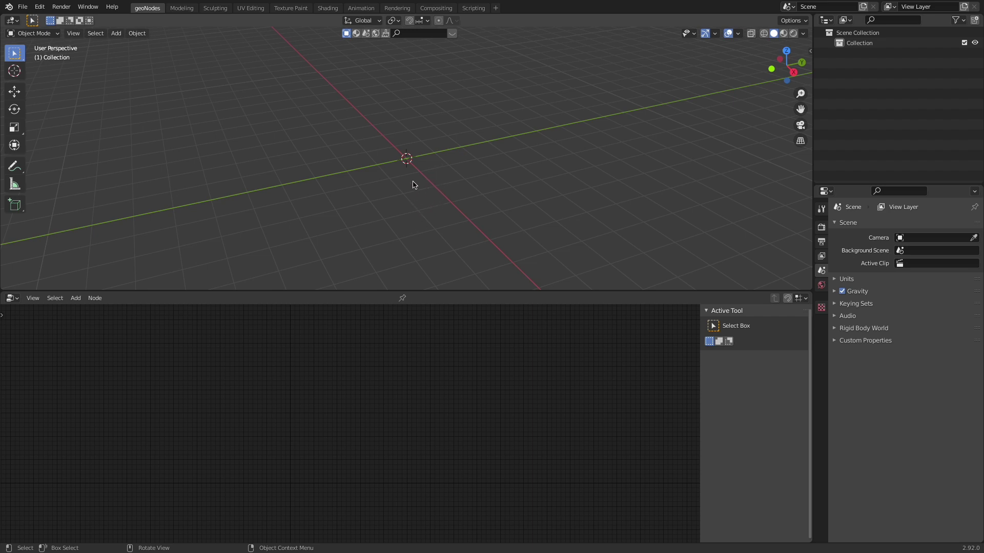
# - Add a mesh plane at the origin and scale it up to about 9.1 times its size
pyautogui.moveTo(385, 163); pyautogui.dragTo(359, 139, button='middle')
pyautogui.hotkey('shift', 'a')
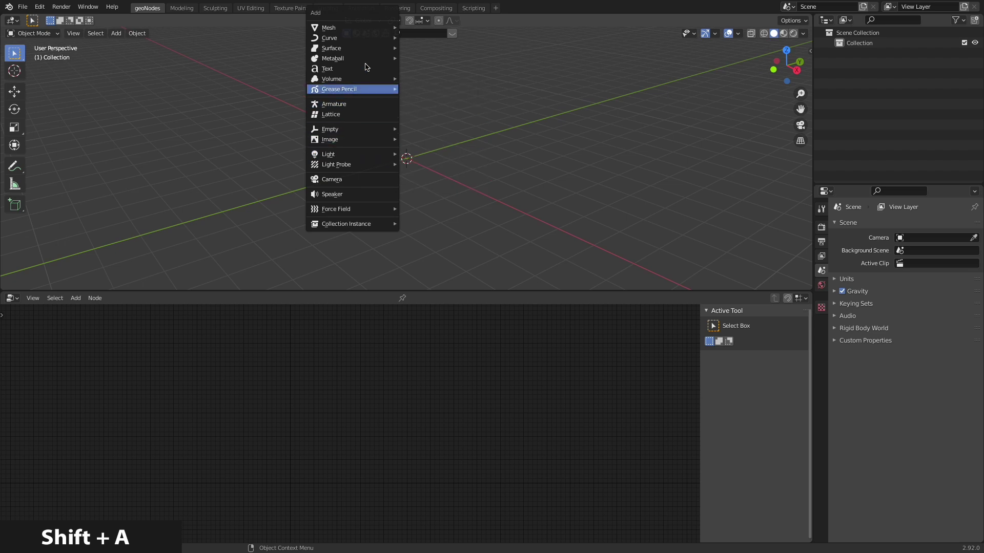
pyautogui.moveTo(352, 26)
pyautogui.click(421, 27)
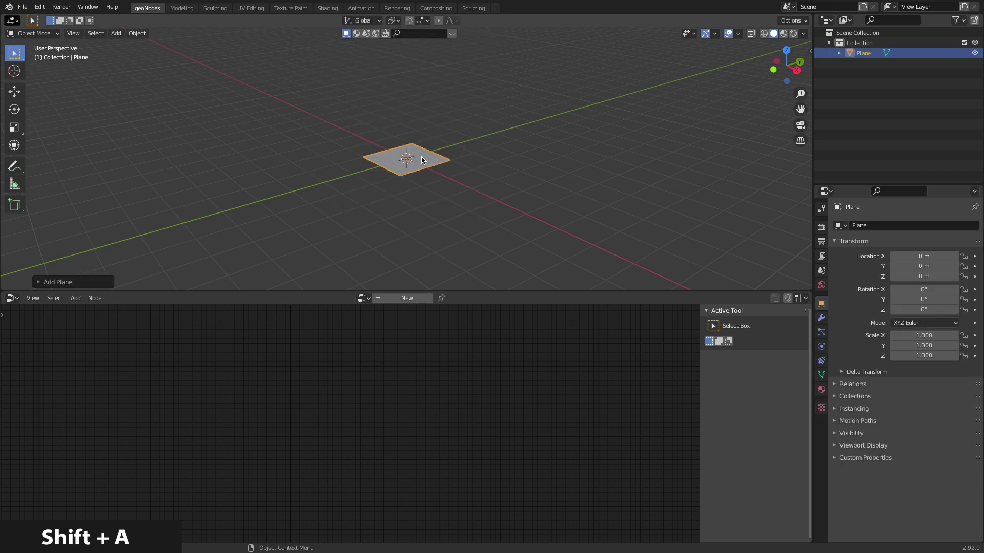
pyautogui.press('s')
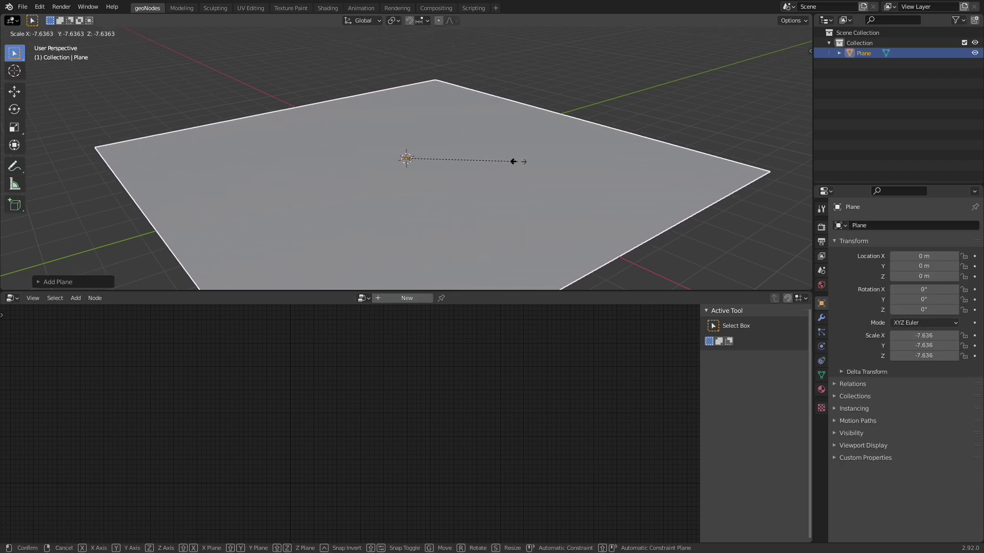
pyautogui.click(539, 162)
# - Apply the enlarged plane's scale
pyautogui.moveTo(410, 186); pyautogui.dragTo(481, 178, button='middle')
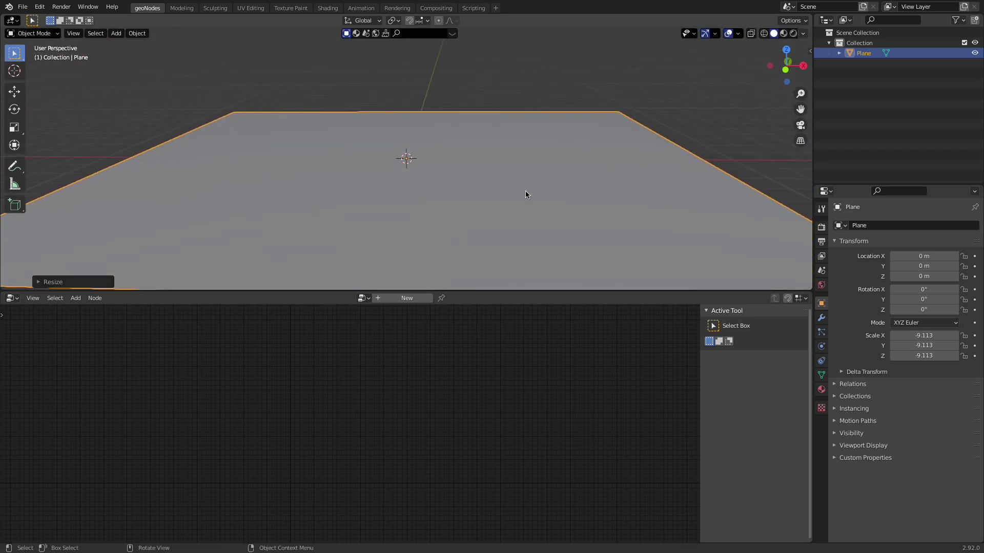
pyautogui.scroll(-4, 400, 194)
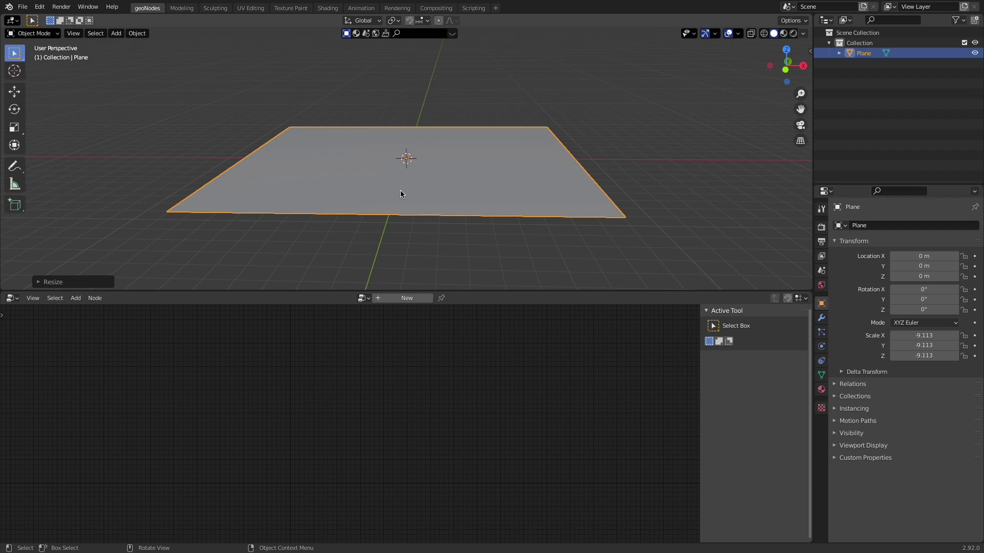
pyautogui.hotkey('ctrl', 'a')
pyautogui.click(400, 181)
pyautogui.scroll(3, 410, 186)
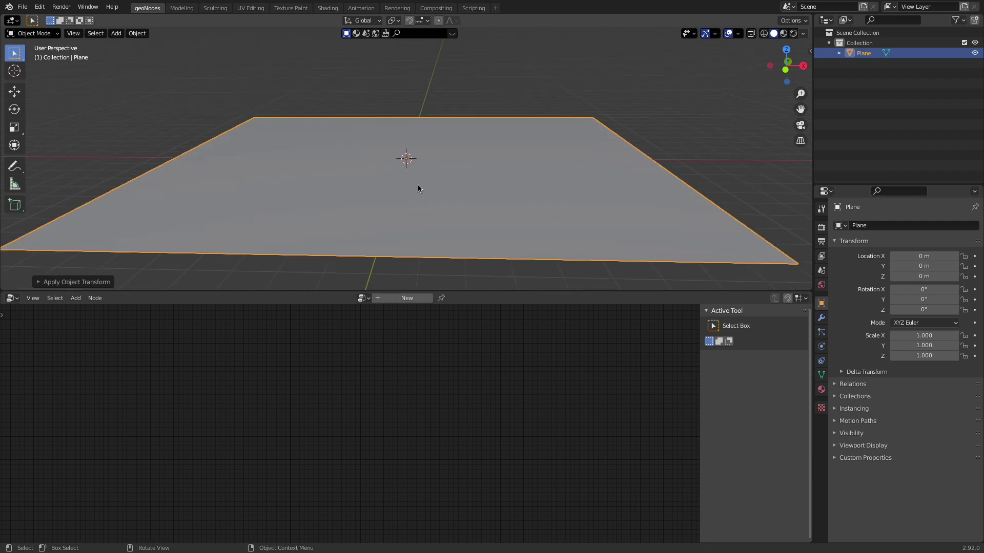
# - Create a new geometry node tree on the plane and move the Group Input node well away from Group Output
pyautogui.moveTo(407, 184); pyautogui.dragTo(413, 185, button='middle')
pyautogui.click(407, 298)
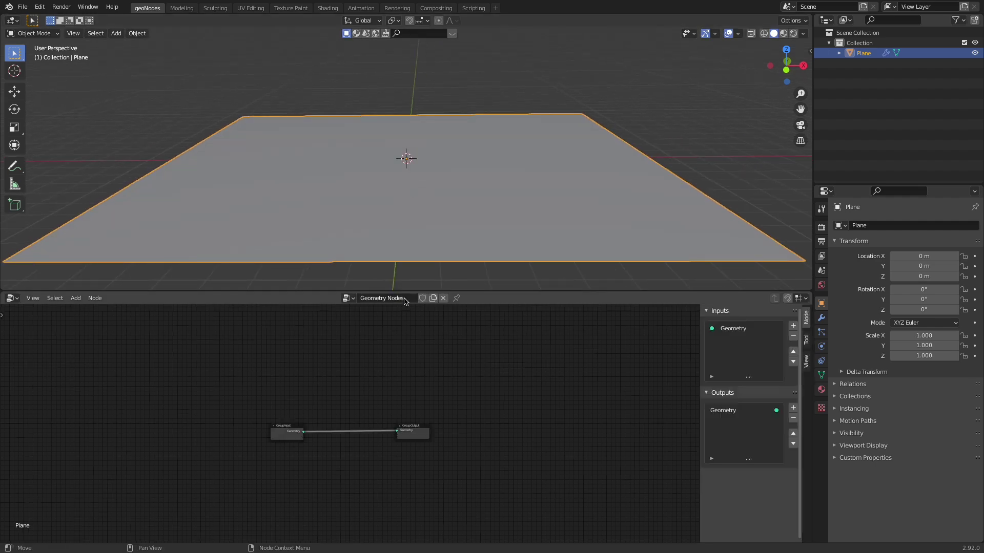
pyautogui.scroll(4, 353, 366)
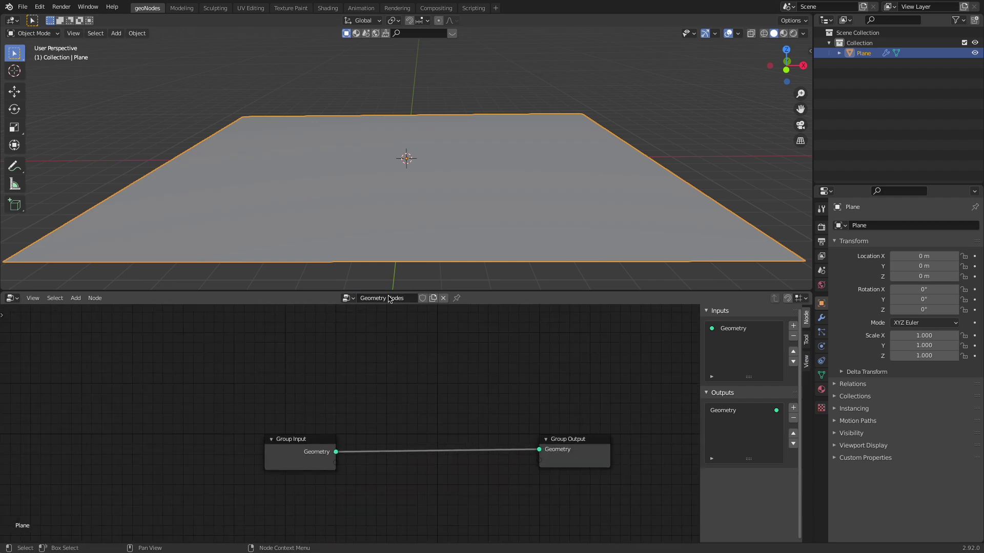
pyautogui.scroll(-2, 361, 410)
pyautogui.moveTo(378, 384); pyautogui.dragTo(394, 342, button='middle')
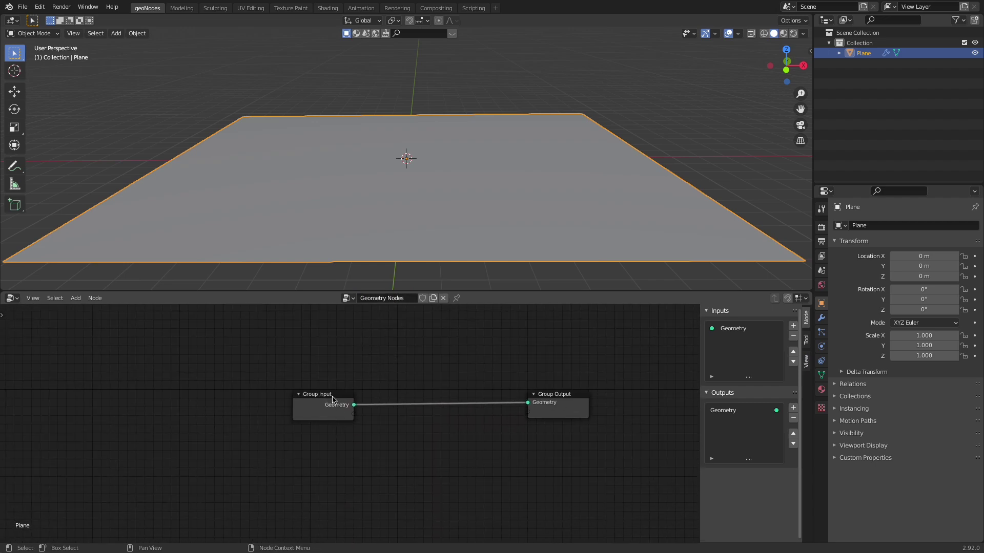
pyautogui.moveTo(323, 403); pyautogui.dragTo(126, 403)
# - Add a monkey mesh and move it beside the plane to about X -8.6 m, Z 2.5 m
pyautogui.hotkey('shift', 'a')
pyautogui.moveTo(330, 148)
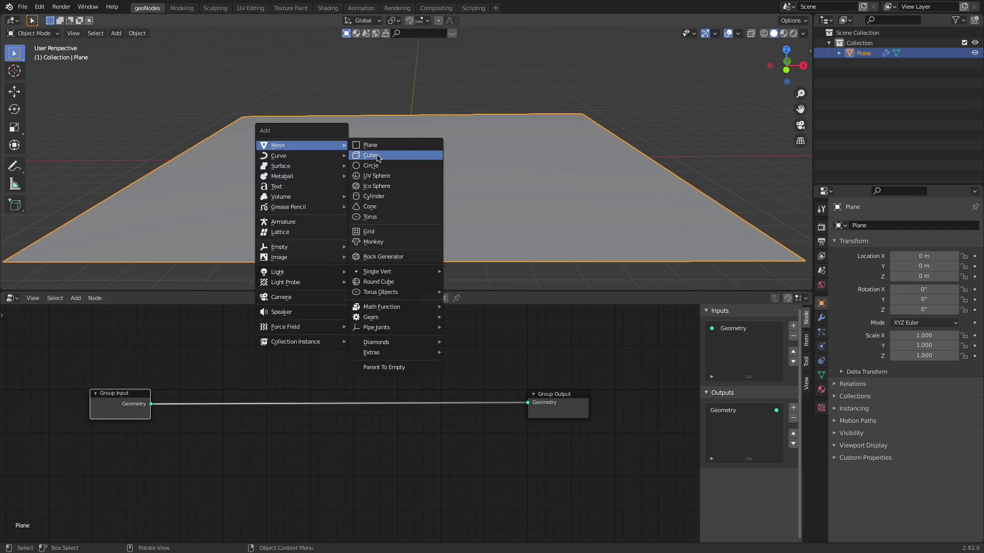
pyautogui.click(373, 242)
pyautogui.press('g')
pyautogui.click(296, 145)
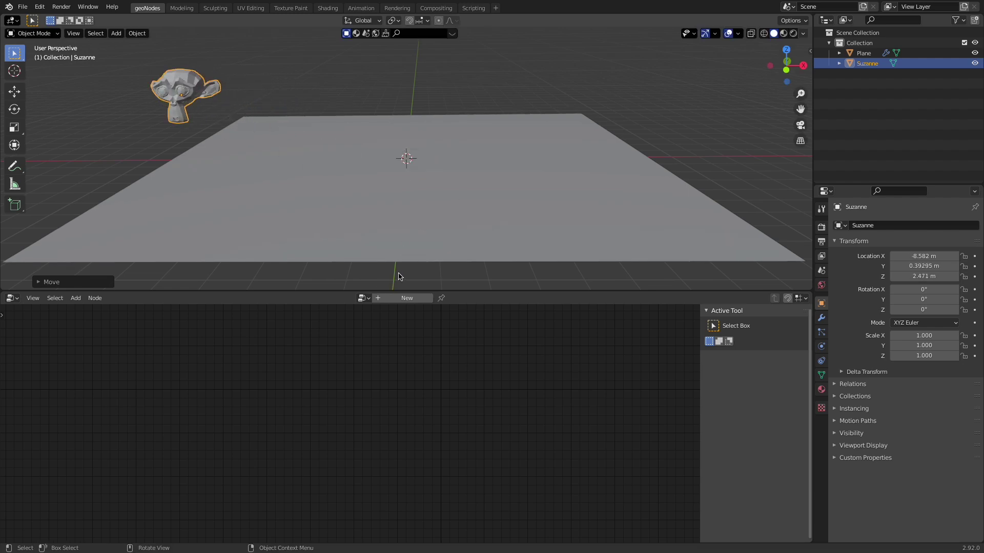
# - Add a UV sphere and move it next to the monkey, to about X -11.6 m, Z 2.5 m
pyautogui.hotkey('shift', 'a')
pyautogui.moveTo(430, 174)
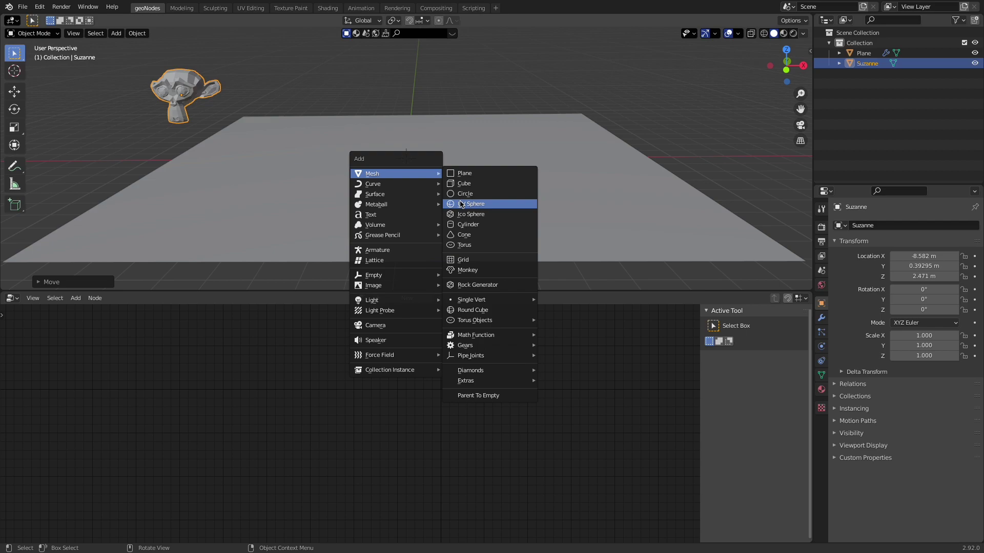
pyautogui.click(460, 204)
pyautogui.press('g')
pyautogui.click(290, 192)
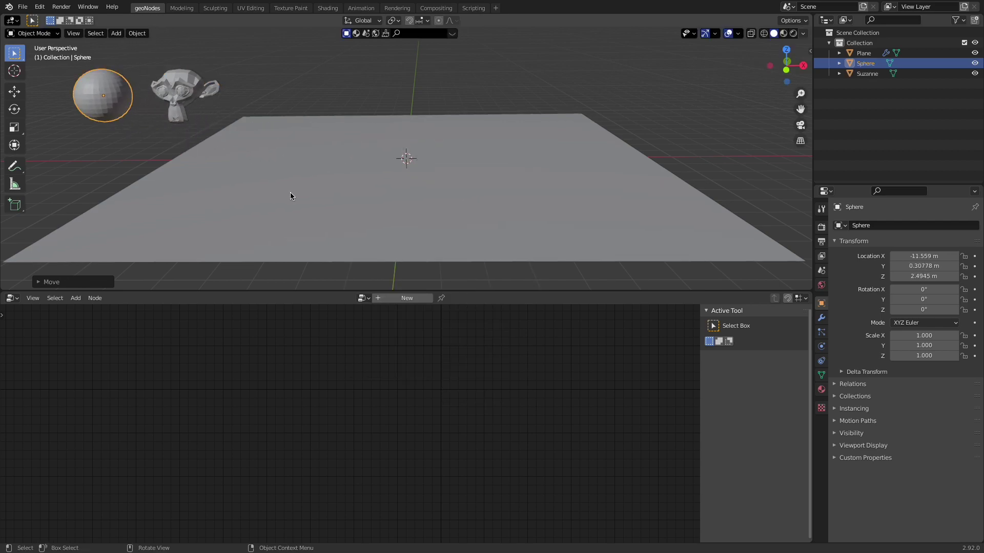
# - Select the plane again and show its GeometryNodes modifier in the modifier settings
pyautogui.click(412, 203)
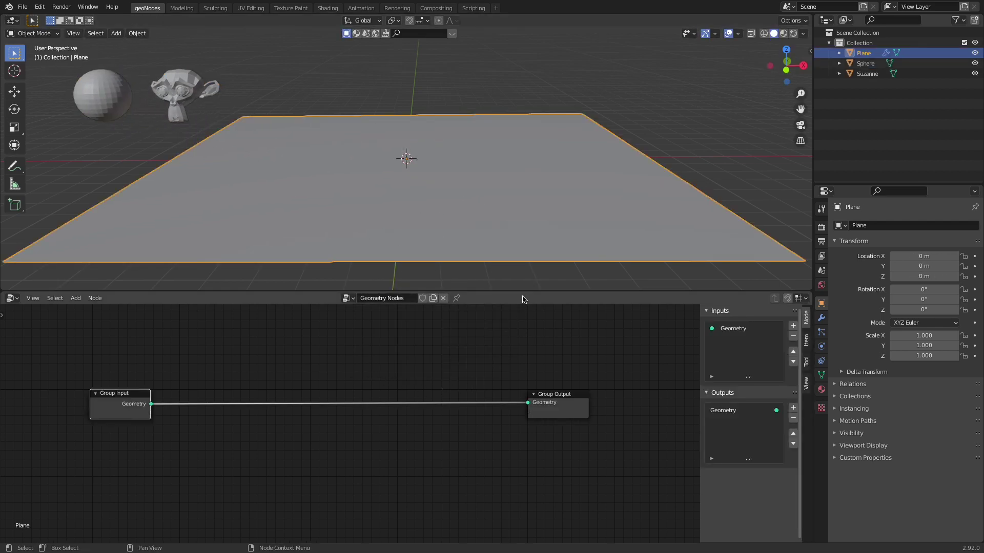
pyautogui.click(821, 318)
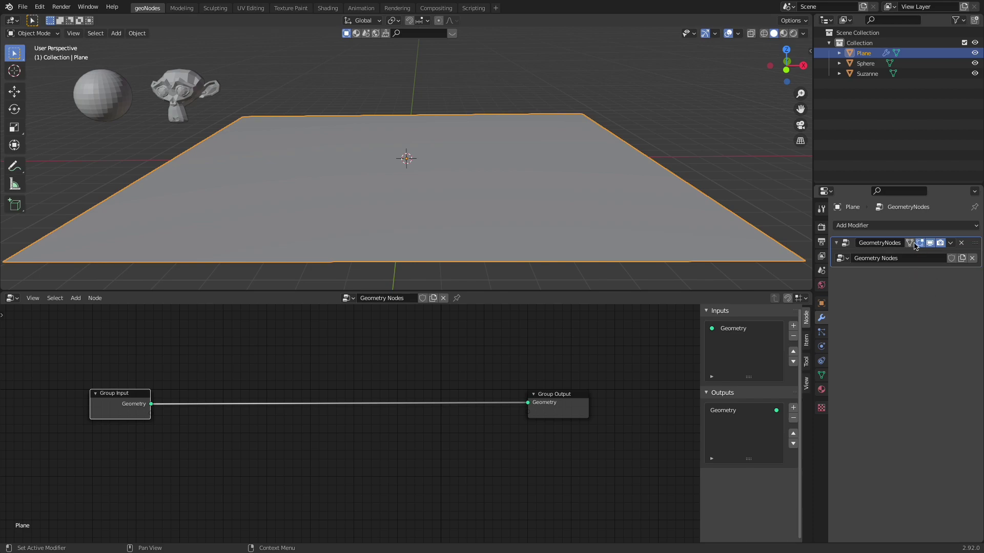
pyautogui.click(886, 229)
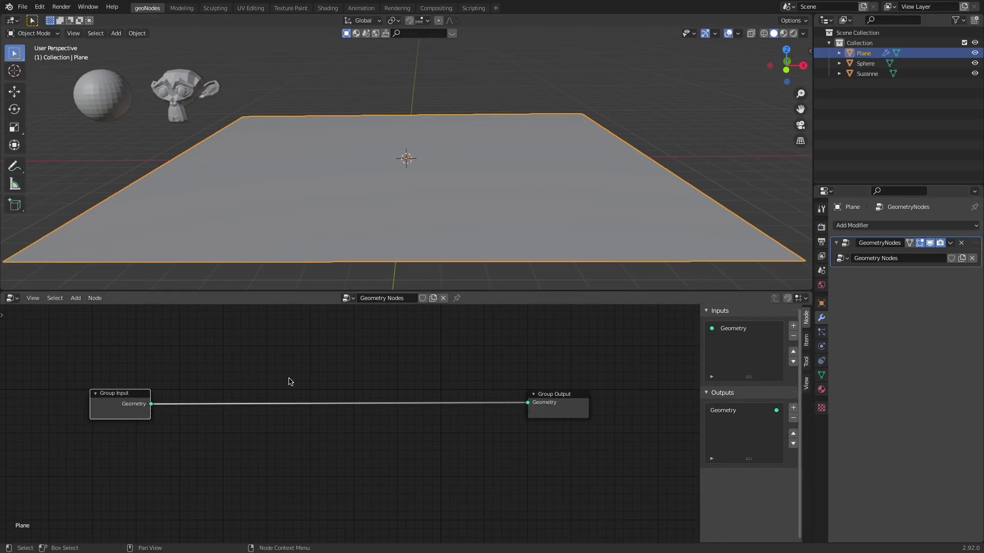
# - Insert a Join Geometry node on the link just before Group Output, and move Group Input slightly farther away
pyautogui.scroll(3, 382, 367)
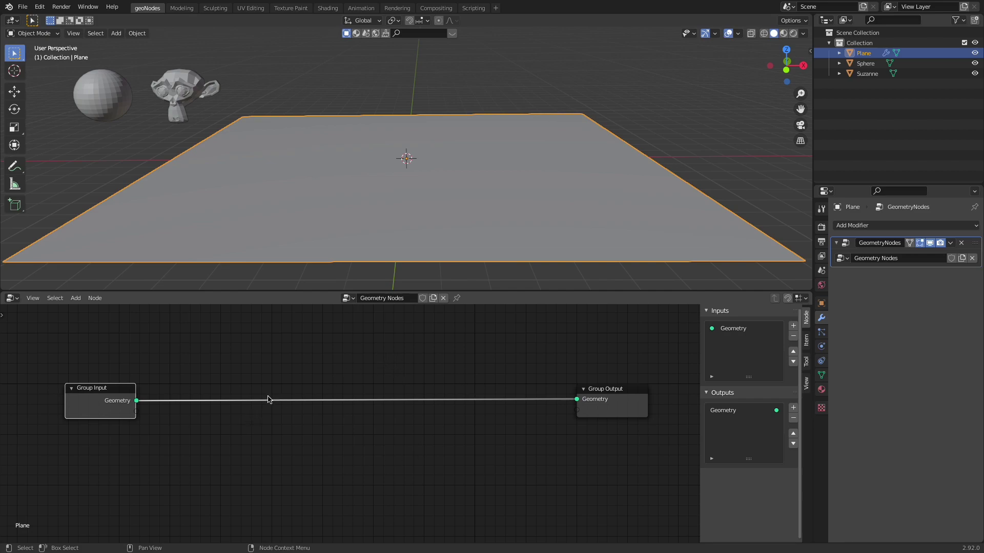
pyautogui.hotkey('shift', 'a')
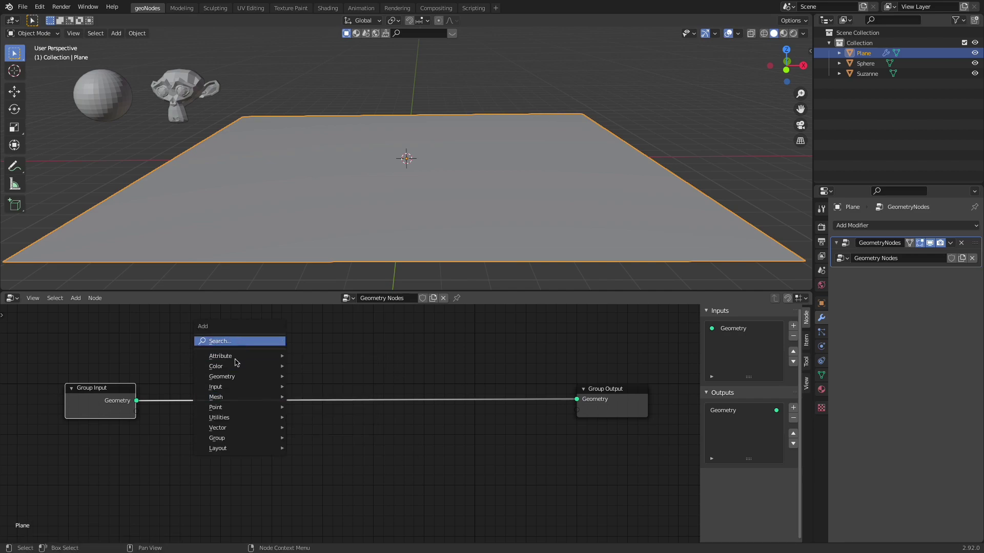
pyautogui.moveTo(249, 383)
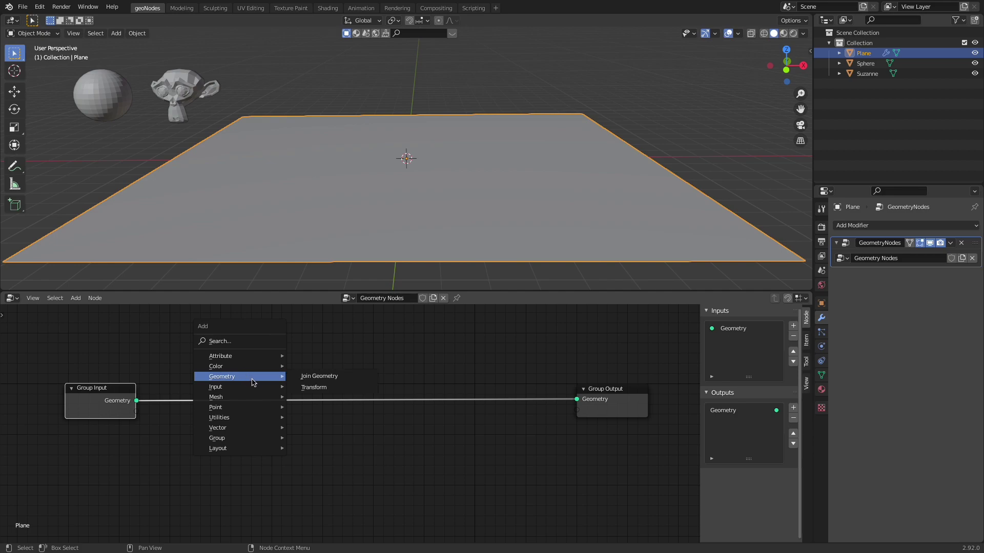
pyautogui.click(342, 379)
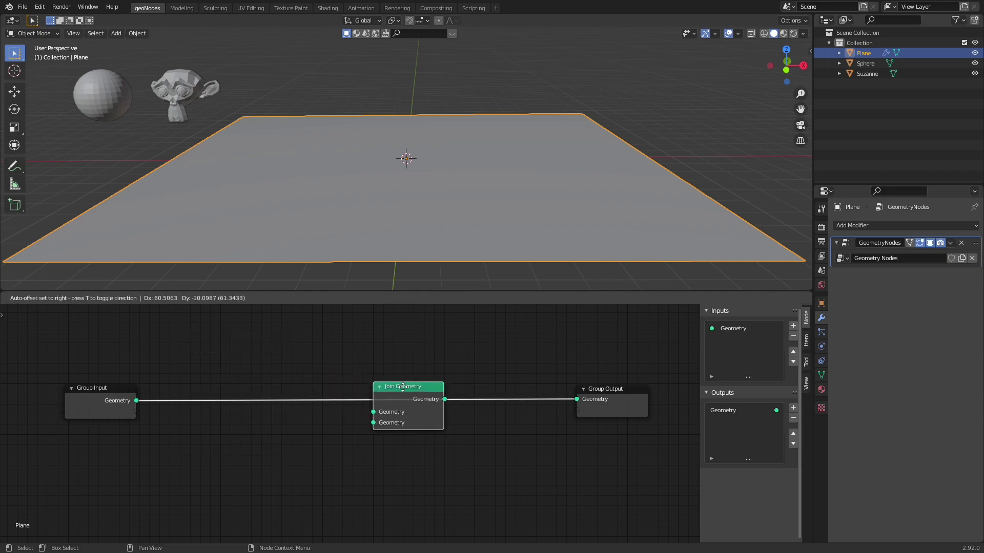
pyautogui.click(489, 383)
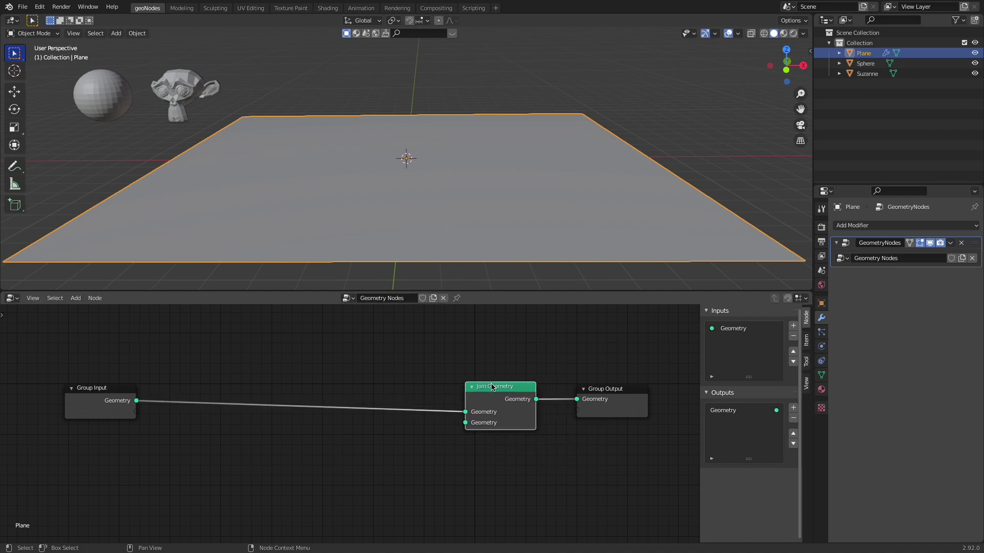
pyautogui.moveTo(110, 398); pyautogui.dragTo(97, 403)
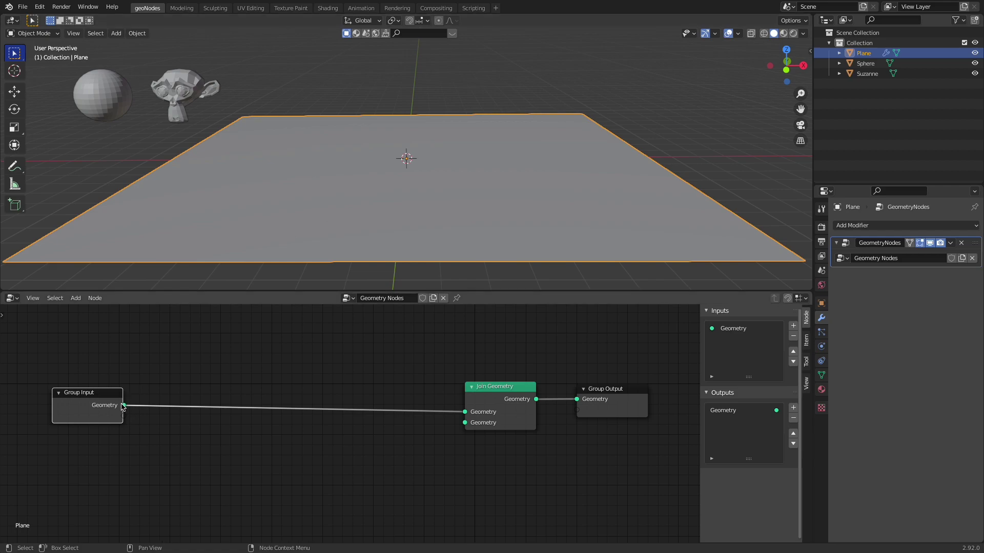
# - Insert a Point Distribute node on the link between Group Input and Join Geometry
pyautogui.moveTo(124, 406); pyautogui.dragTo(222, 367)
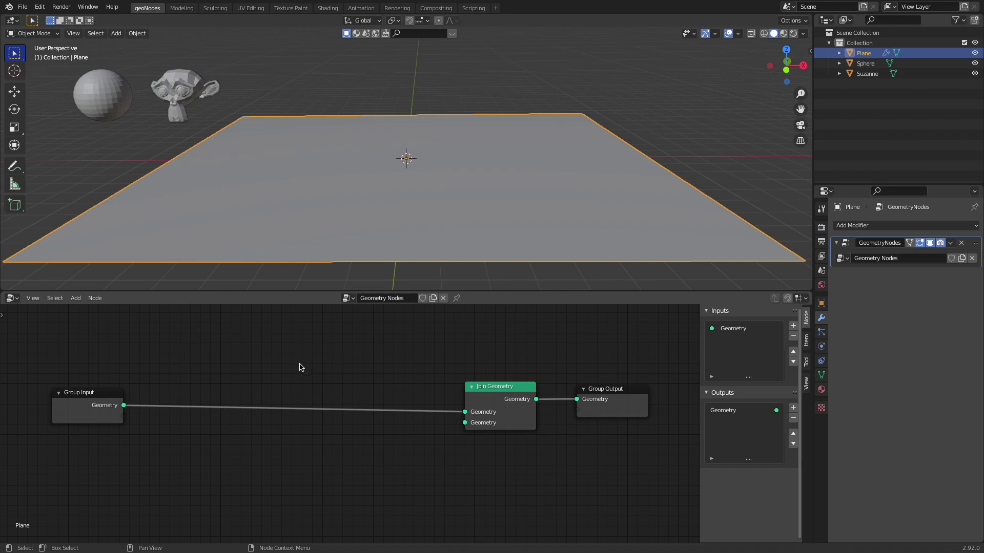
pyautogui.hotkey('shift', 'a')
pyautogui.click(191, 329)
pyautogui.write('point')
pyautogui.click(214, 348)
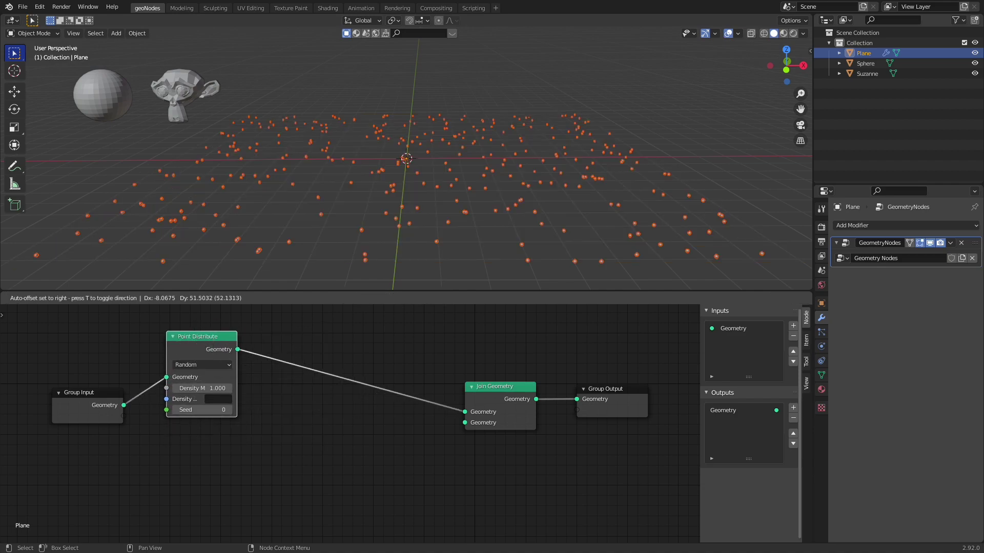
pyautogui.click(198, 343)
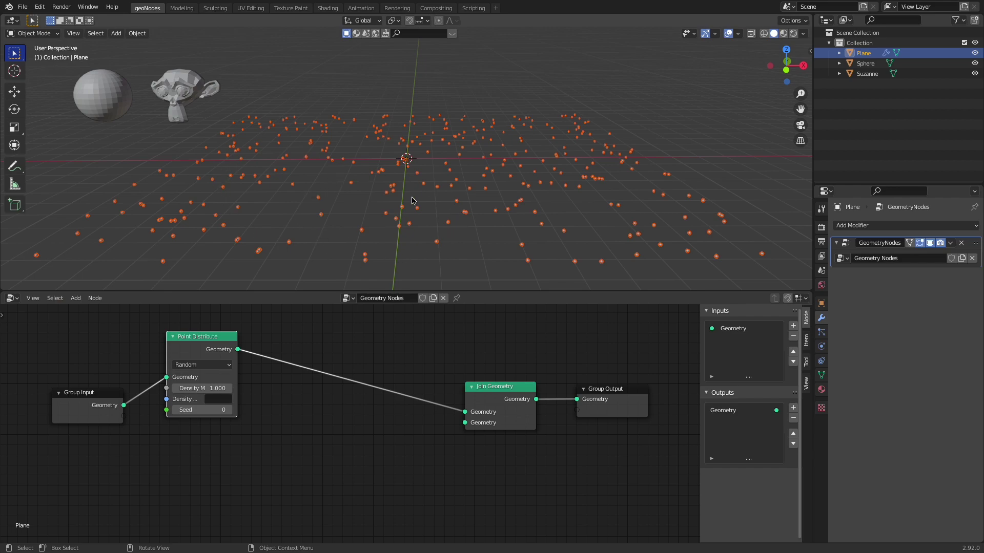
pyautogui.moveTo(369, 187); pyautogui.dragTo(450, 188, button='middle')
pyautogui.scroll(3, 443, 205)
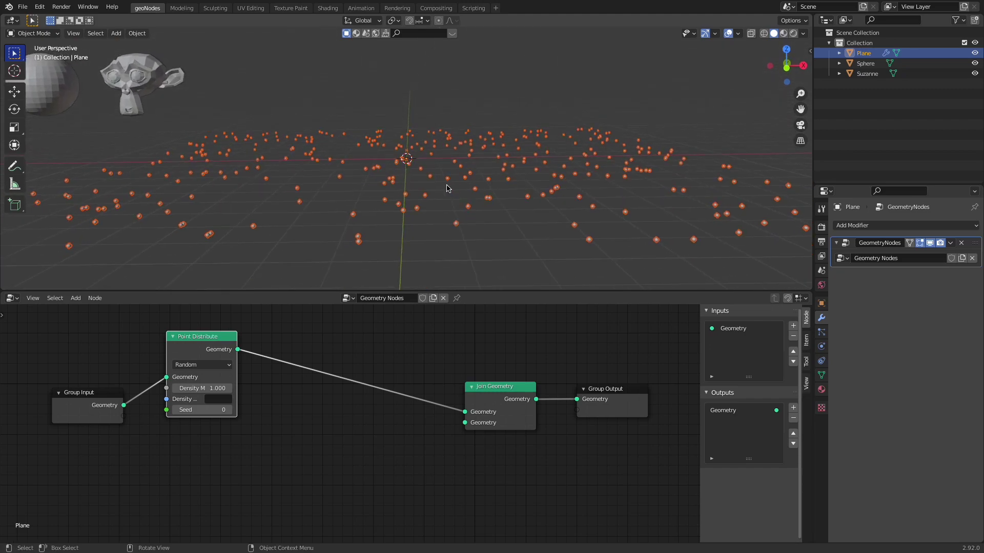
# - Spread the nodes farther apart and link Group Input's geometry directly to the free input of Join Geometry
pyautogui.moveTo(123, 405); pyautogui.dragTo(60, 437)
pyautogui.moveTo(99, 402); pyautogui.dragTo(55, 433)
pyautogui.moveTo(206, 343); pyautogui.dragTo(187, 330)
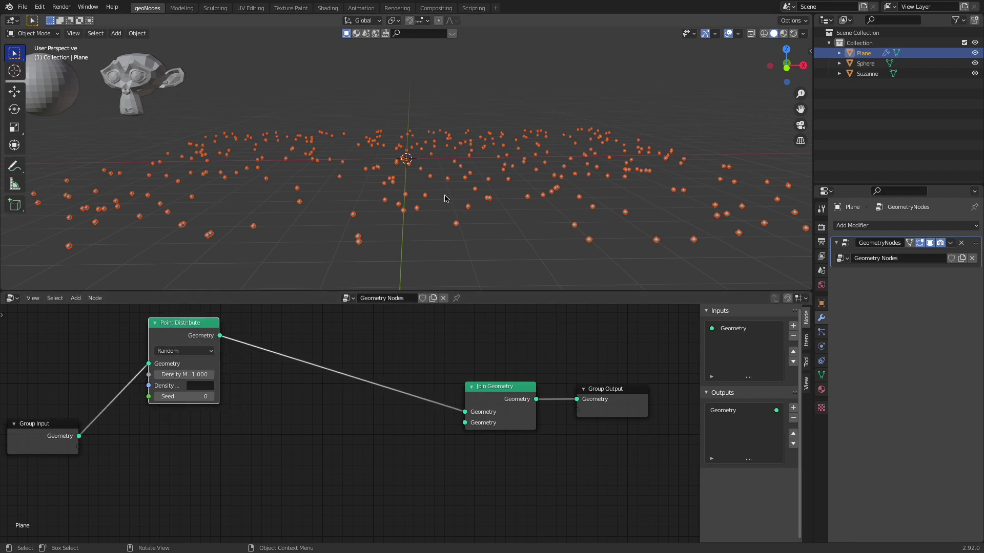
pyautogui.moveTo(78, 436); pyautogui.dragTo(464, 425)
pyautogui.moveTo(520, 390); pyautogui.dragTo(613, 412)
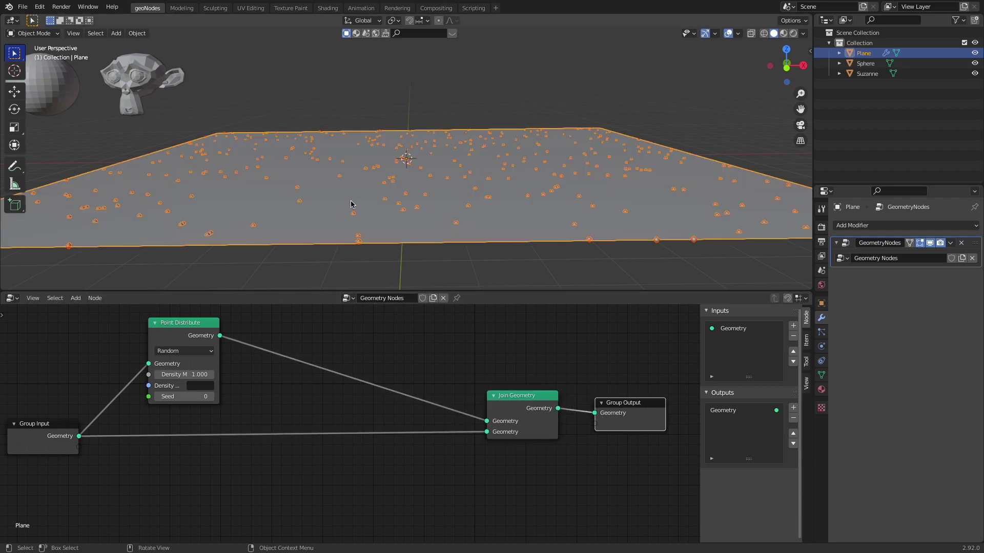
# - Try a Density Max of 2.1 on the Point Distribute node and change it to 0.5
pyautogui.moveTo(182, 374)
pyautogui.mouseDown()
pyautogui.moveTo(197, 375)
pyautogui.moveTo(172, 375)
pyautogui.moveTo(194, 374)
pyautogui.mouseUp()
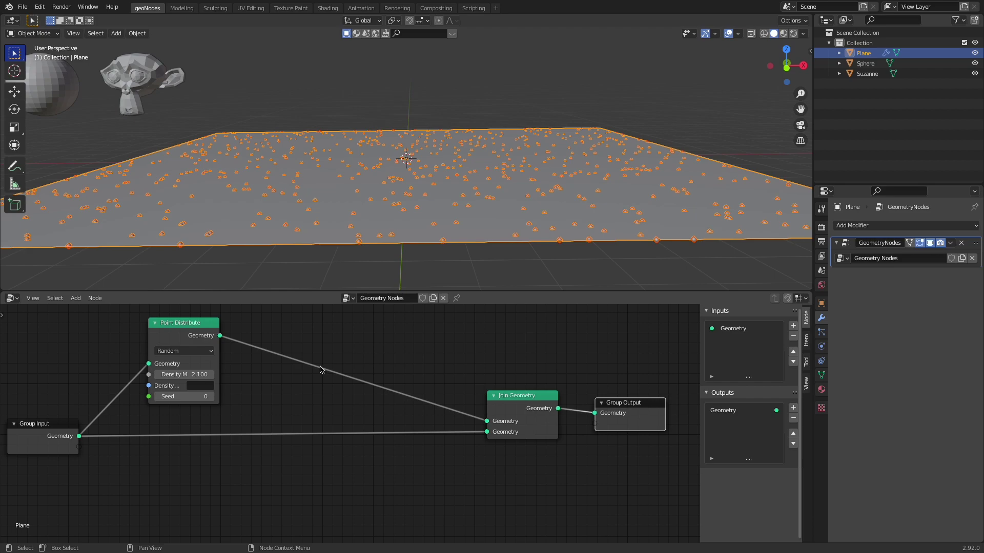
pyautogui.moveTo(325, 368); pyautogui.dragTo(409, 389, button='middle')
pyautogui.doubleClick(274, 396)
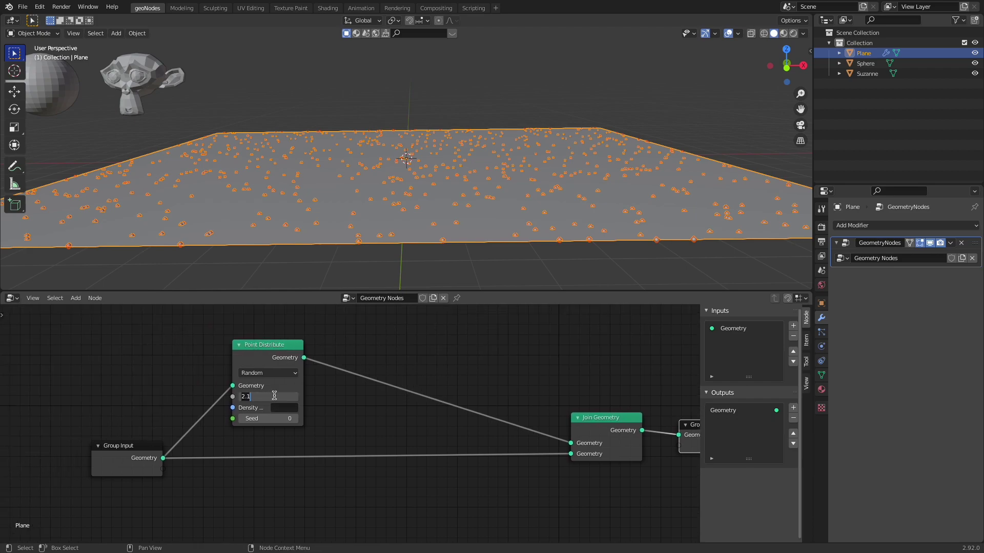
pyautogui.press('Return')
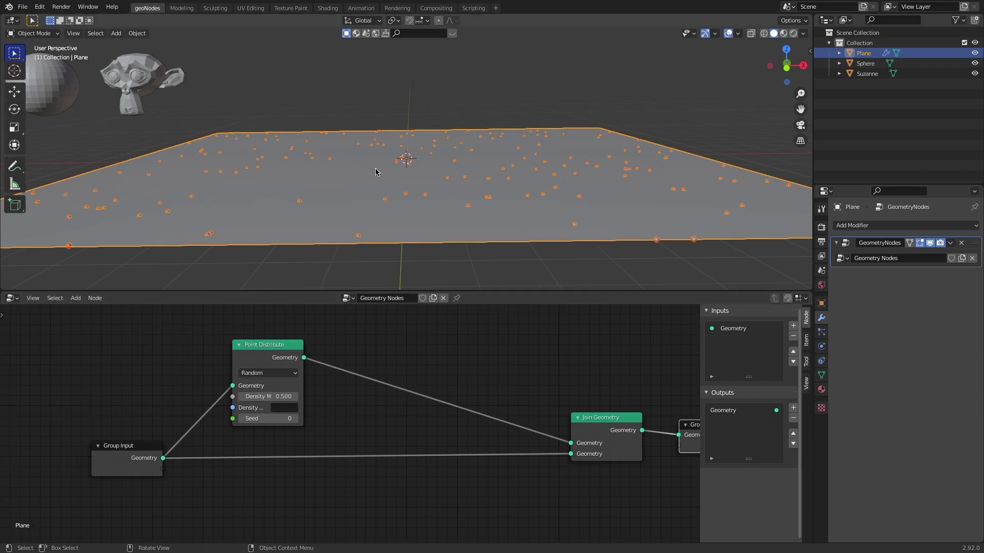
# - Insert a Point Instance node between Point Distribute and Join Geometry
pyautogui.hotkey('shift', 'a')
pyautogui.click(362, 367)
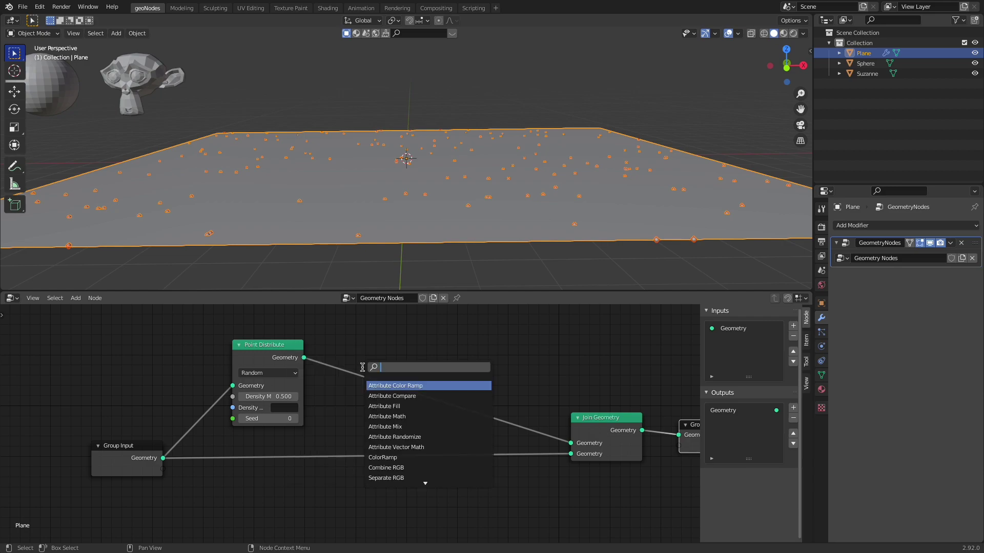
pyautogui.write('ins')
pyautogui.press('Return')
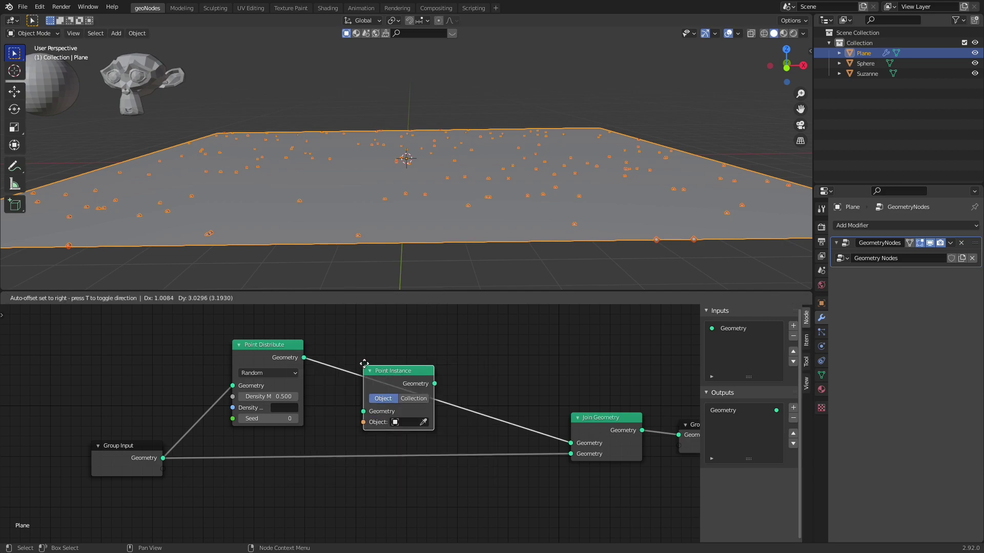
pyautogui.click(368, 357)
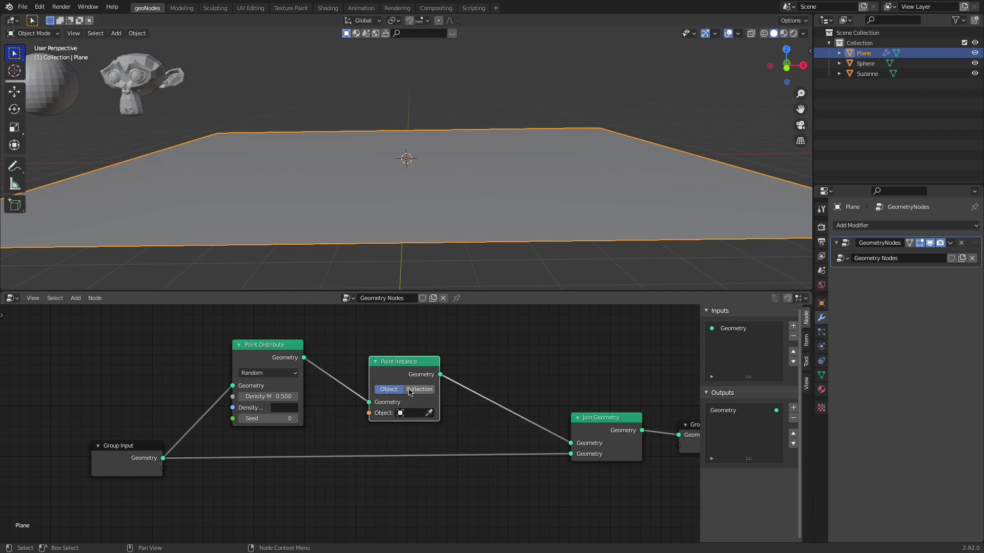
# - Pick the monkey Suzanne as the Point Instance object and lower Point Distribute's Density Max to 0.2
pyautogui.click(428, 413)
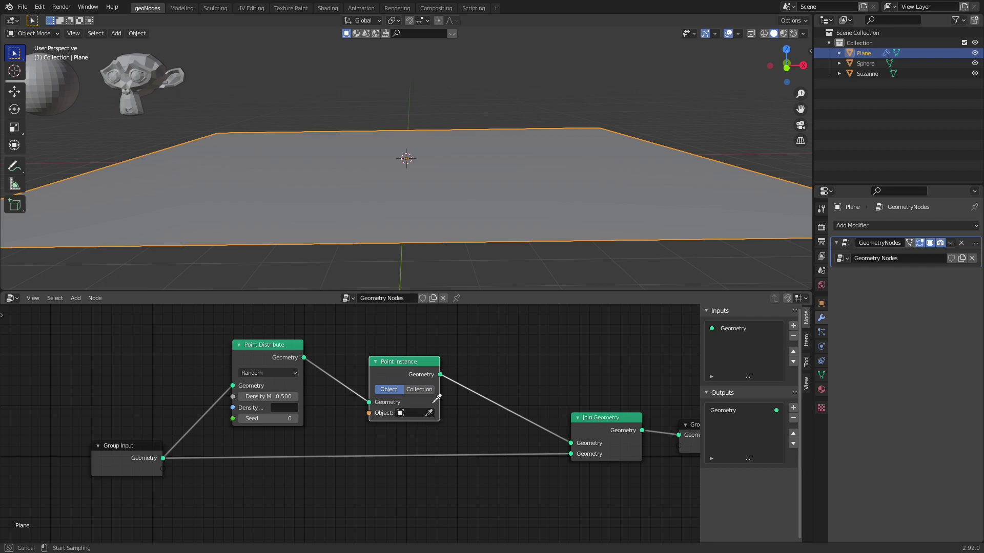
pyautogui.click(169, 77)
pyautogui.scroll(-3, 488, 215)
pyautogui.moveTo(271, 397)
pyautogui.mouseDown()
pyautogui.moveTo(241, 397)
pyautogui.moveTo(292, 397)
pyautogui.moveTo(241, 397)
pyautogui.moveTo(258, 397)
pyautogui.mouseUp()
pyautogui.moveTo(240, 219); pyautogui.dragTo(472, 228, button='middle')
pyautogui.scroll(1, 458, 242)
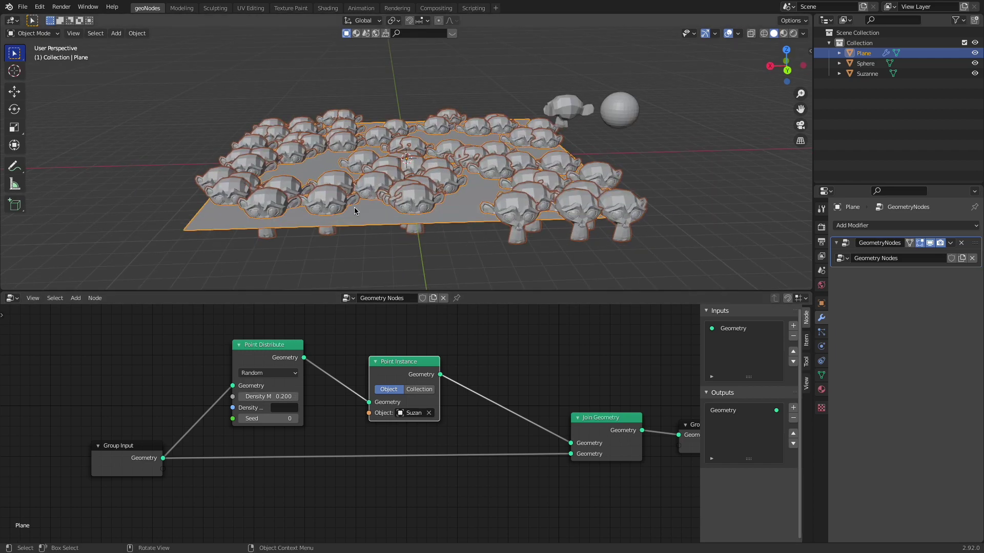
pyautogui.scroll(2, 411, 152)
pyautogui.moveTo(393, 364); pyautogui.dragTo(413, 345)
pyautogui.scroll(-3, 406, 198)
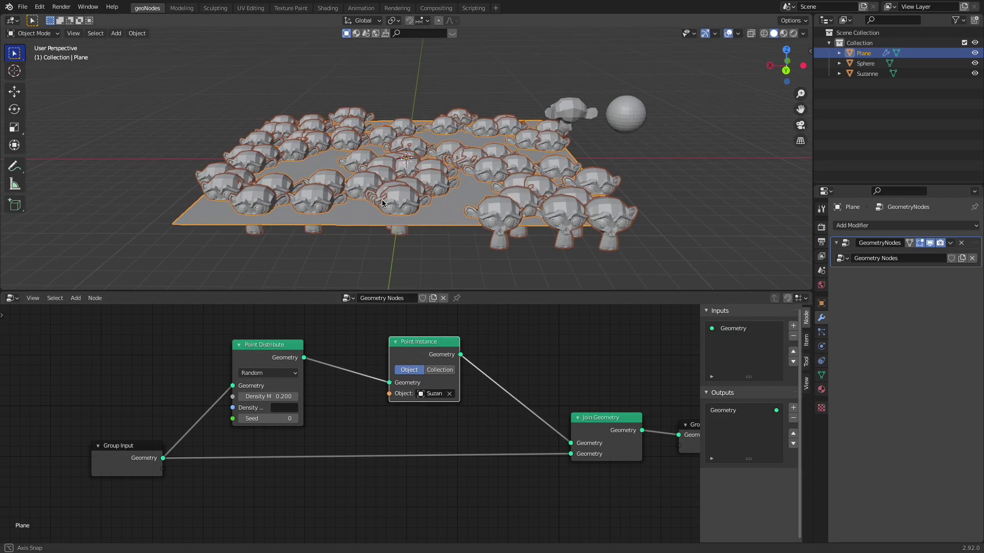
# - Show the plane's particle settings, deselect the plane and examine the scattered monkeys and the two source objects from several angles
pyautogui.moveTo(406, 198); pyautogui.dragTo(356, 203, button='middle')
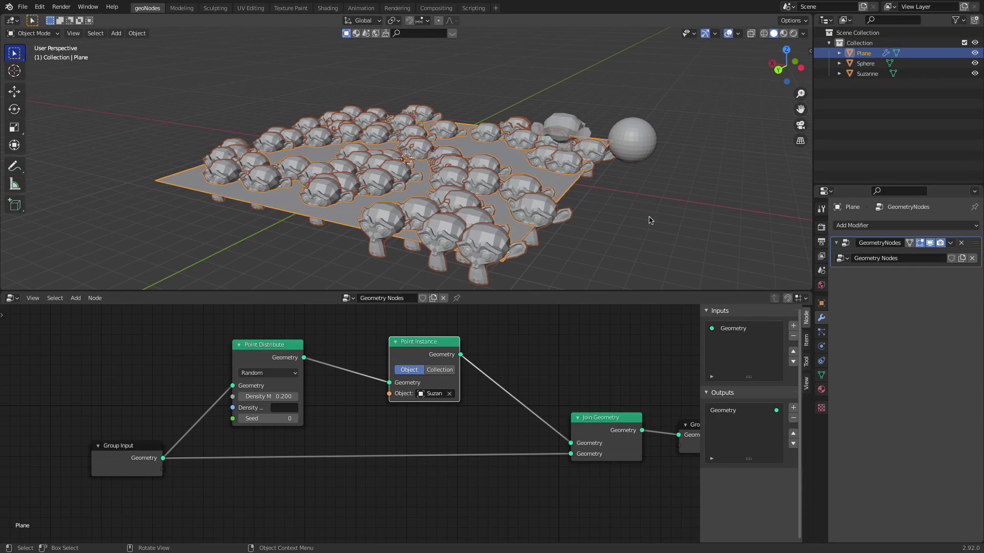
pyautogui.click(821, 332)
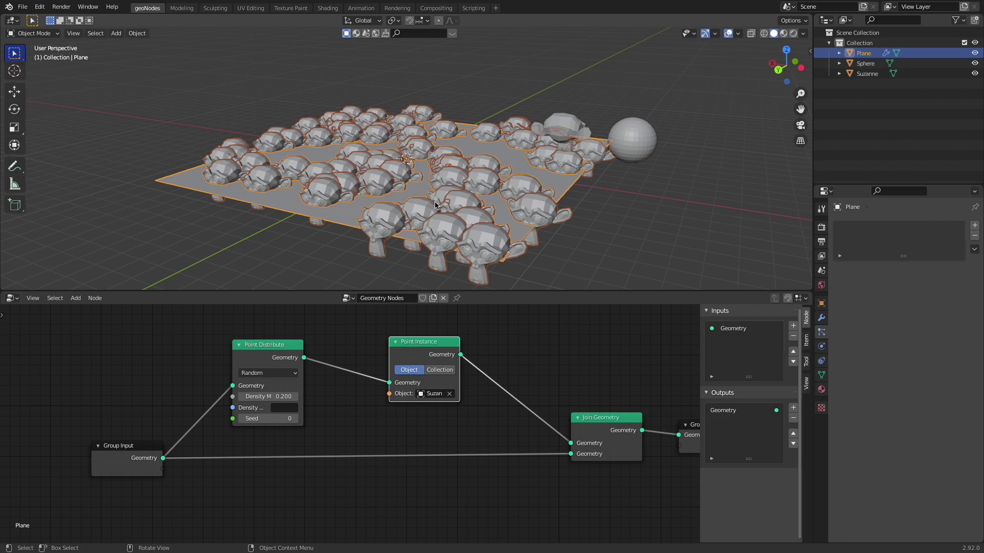
pyautogui.moveTo(445, 178); pyautogui.dragTo(474, 180, button='middle')
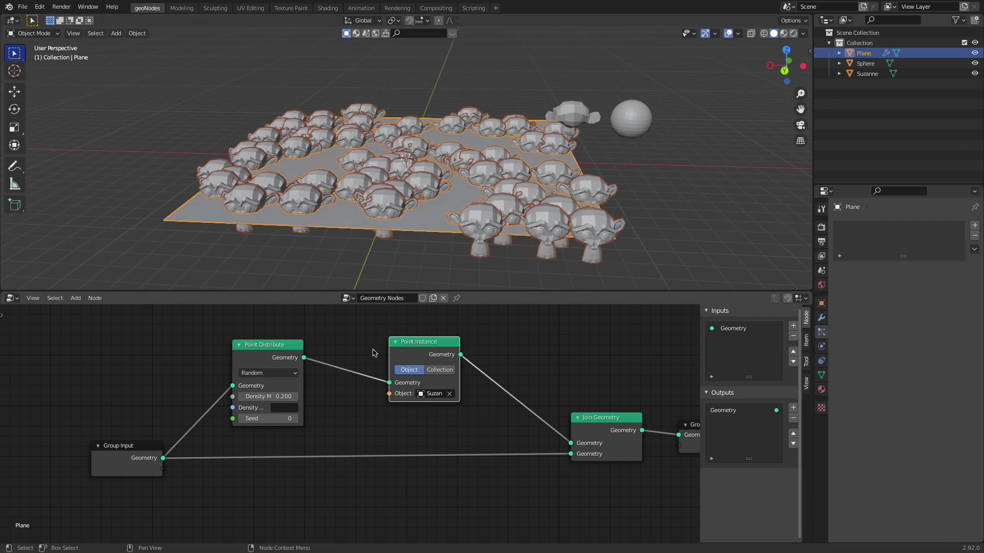
pyautogui.scroll(3, 455, 203)
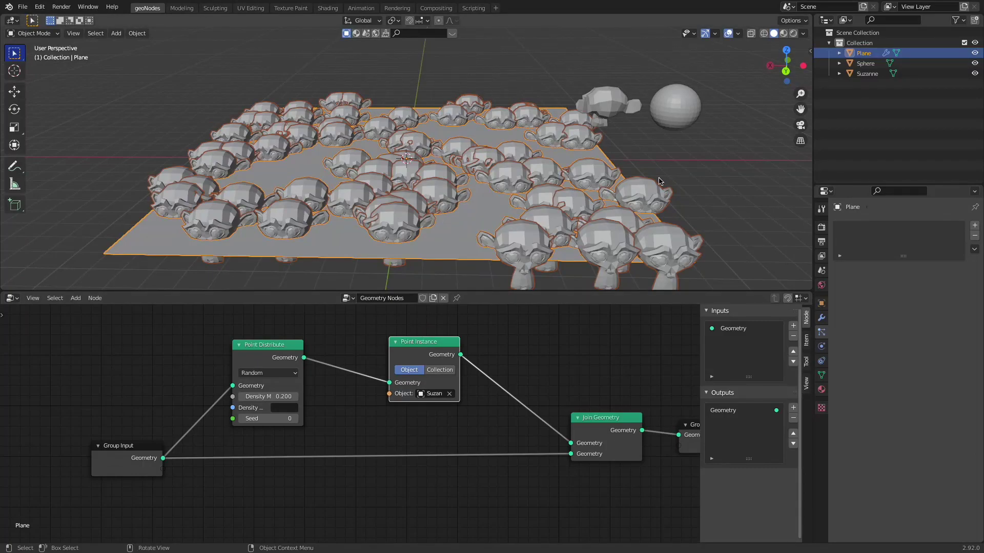
pyautogui.click(675, 173)
pyautogui.moveTo(676, 173); pyautogui.dragTo(447, 173, button='middle')
pyautogui.scroll(2, 447, 173)
pyautogui.moveTo(343, 191); pyautogui.dragTo(418, 205, button='middle')
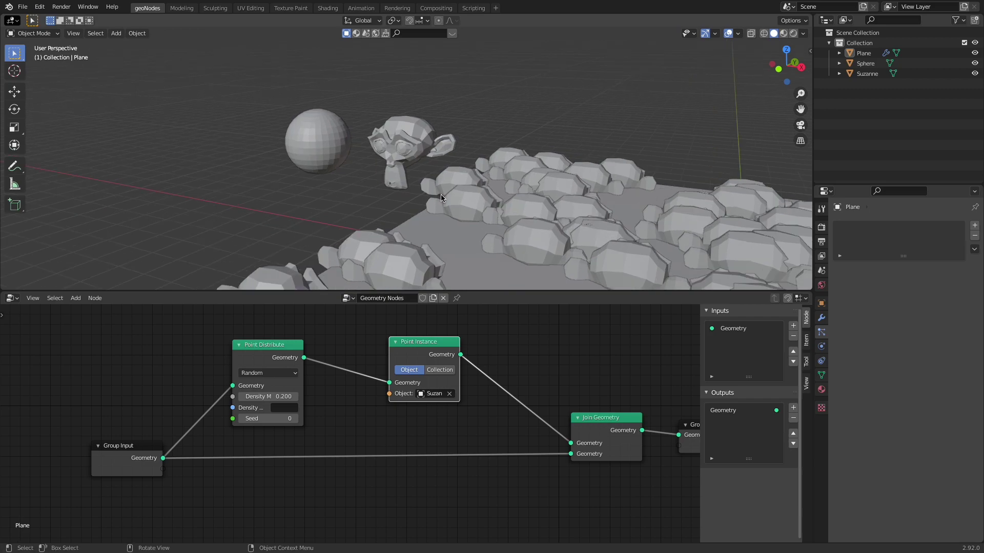
# - Try a Density Max of 0.3 on the plane's Point Distribute node
pyautogui.click(261, 396)
pyautogui.write('.')
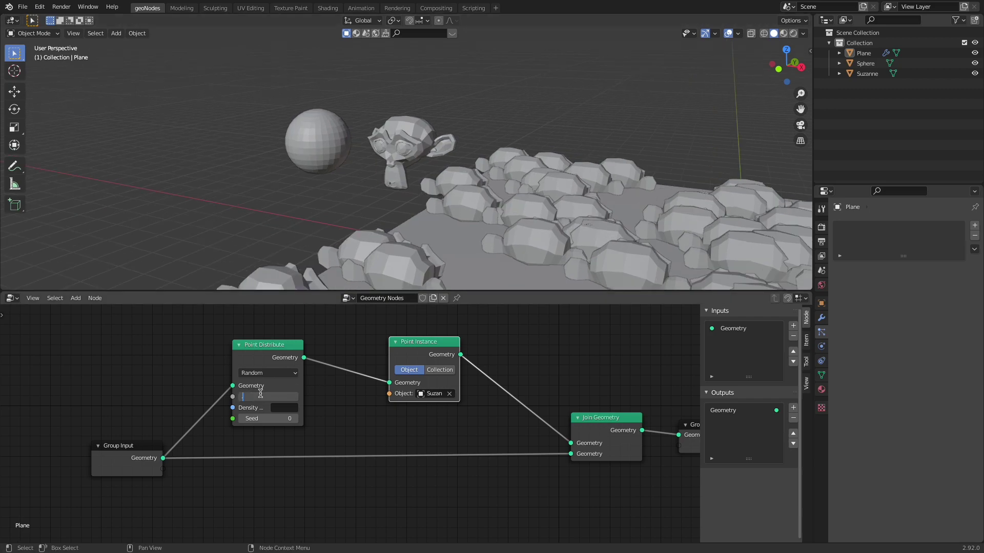
pyautogui.write('2')
pyautogui.press('Return')
pyautogui.click(262, 395)
pyautogui.write('0.4')
pyautogui.press('Return')
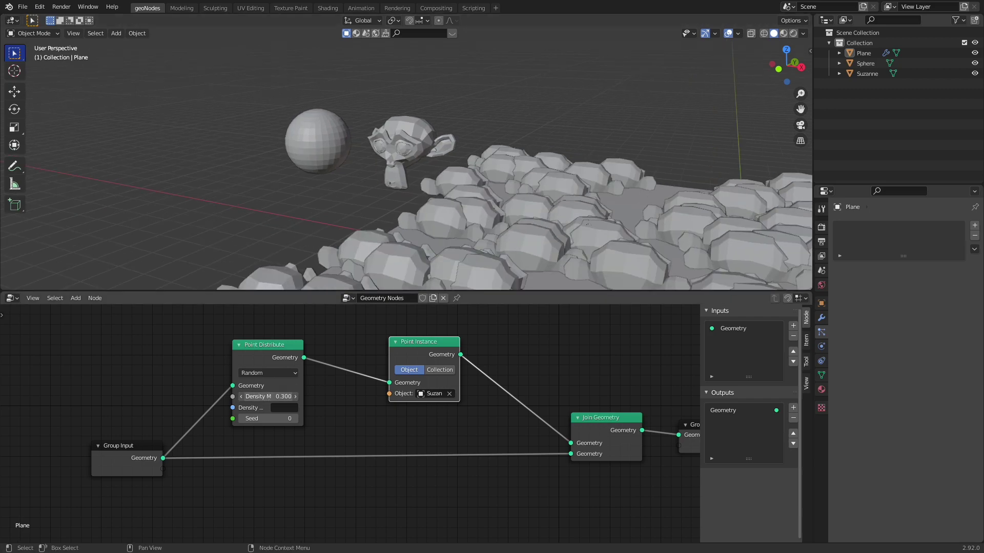
# - Set the Density Max of the plane's Point Distribute node to 0.1
pyautogui.click(272, 397)
pyautogui.write('0.1')
pyautogui.press('Return')
# - Select the original monkey beside the plane and create a new geometry node tree named monkey for it
pyautogui.moveTo(561, 176); pyautogui.dragTo(438, 204, button='middle')
pyautogui.click(396, 164)
pyautogui.scroll(3, 404, 164)
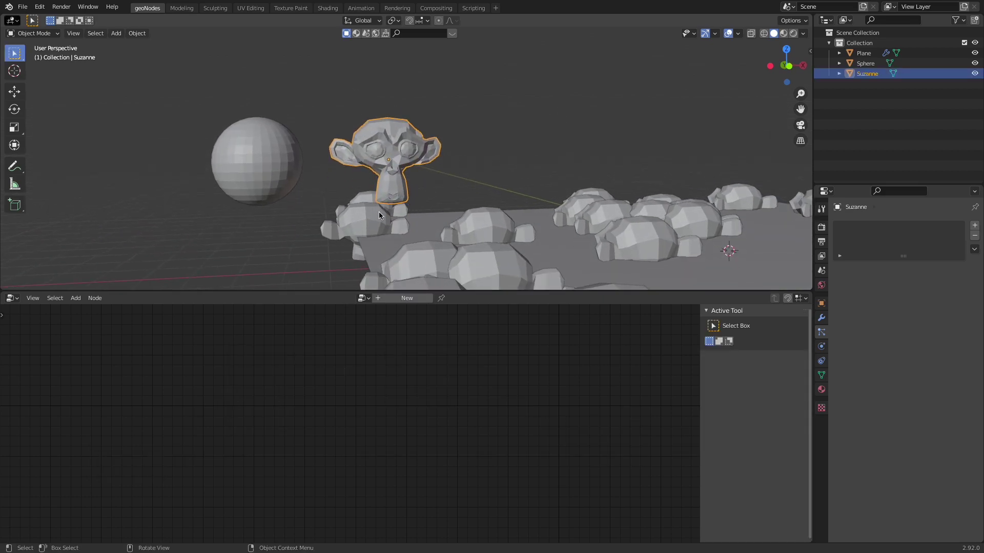
pyautogui.click(402, 298)
pyautogui.scroll(2, 328, 391)
pyautogui.moveTo(328, 391); pyautogui.dragTo(332, 388, button='middle')
# - Insert a Join Geometry node between Group Input and Group Output in the monkey node tree
pyautogui.hotkey('shift', 'a')
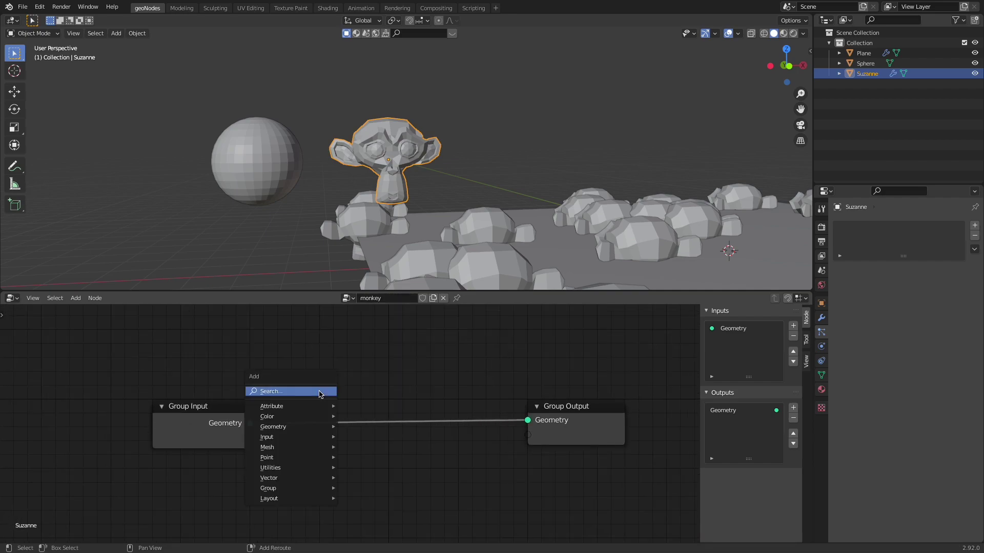
pyautogui.click(317, 391)
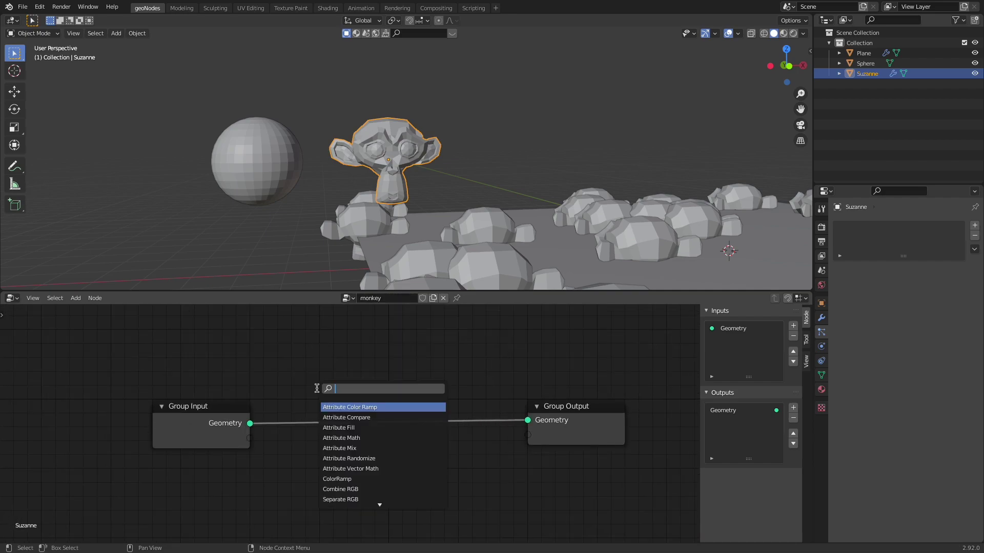
pyautogui.write('joi')
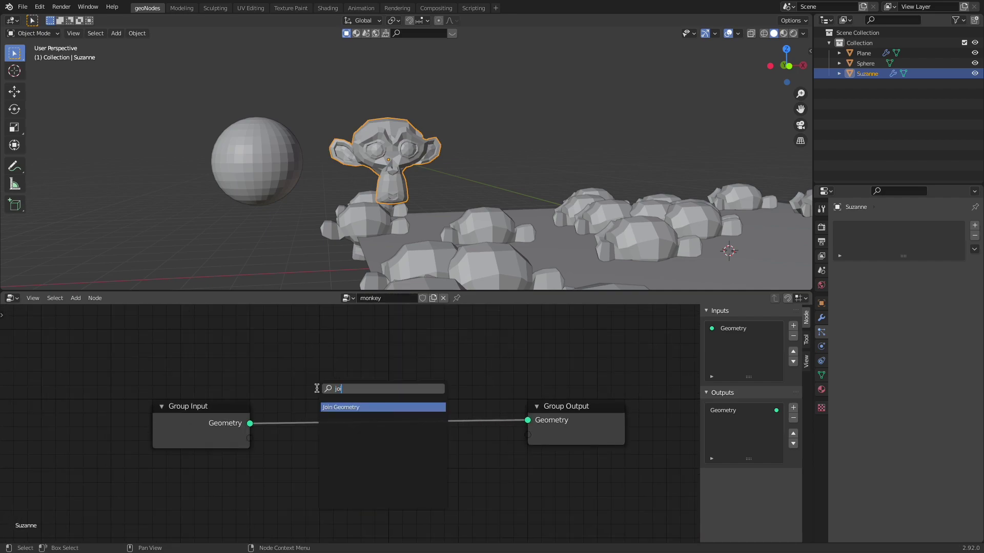
pyautogui.press('Return')
pyautogui.click(363, 378)
# - Insert a Point Instance node between Group Input and Join Geometry in the monkey node tree
pyautogui.hotkey('shift', 'a')
pyautogui.click(263, 353)
pyautogui.write('ins')
pyautogui.press('Return')
pyautogui.click(268, 364)
pyautogui.moveTo(246, 417); pyautogui.dragTo(309, 419, button='middle')
pyautogui.scroll(-5, 293, 419)
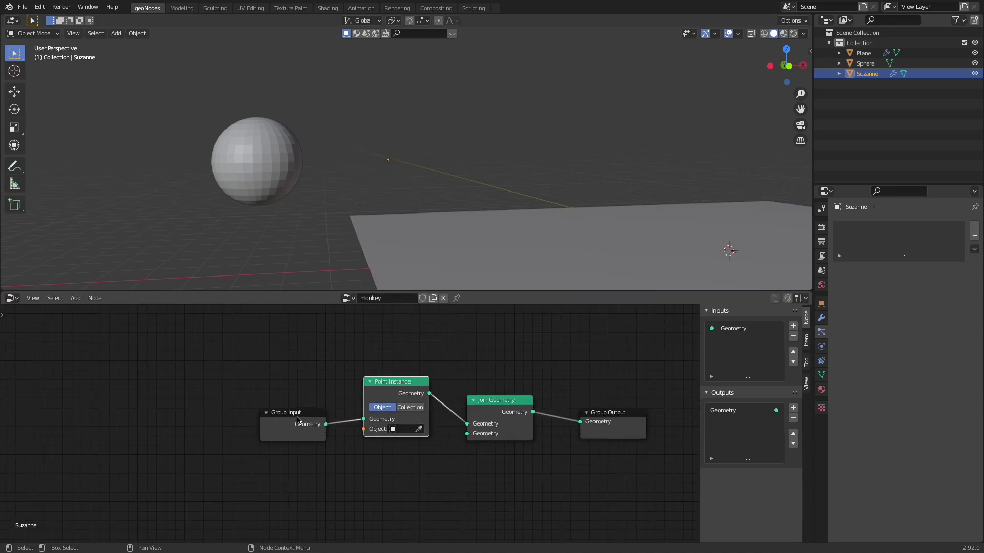
# - Insert a Point Distribute node before Point Instance and link Group Input directly to Join Geometry's free input
pyautogui.moveTo(297, 420); pyautogui.dragTo(175, 419)
pyautogui.hotkey('shift', 'a')
pyautogui.click(257, 392)
pyautogui.write('poin')
pyautogui.click(323, 409)
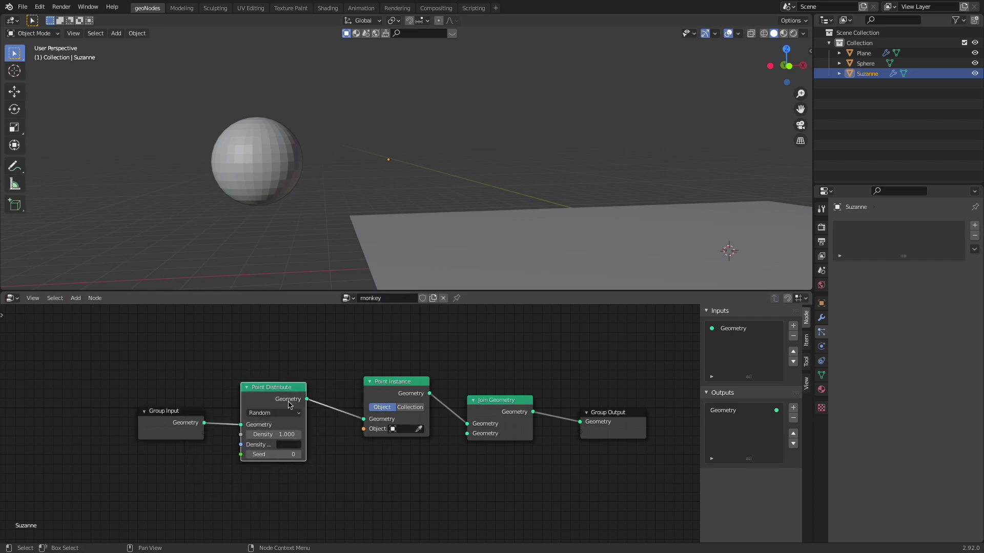
pyautogui.click(339, 372)
pyautogui.moveTo(396, 391); pyautogui.dragTo(402, 372)
pyautogui.moveTo(180, 419); pyautogui.dragTo(467, 434)
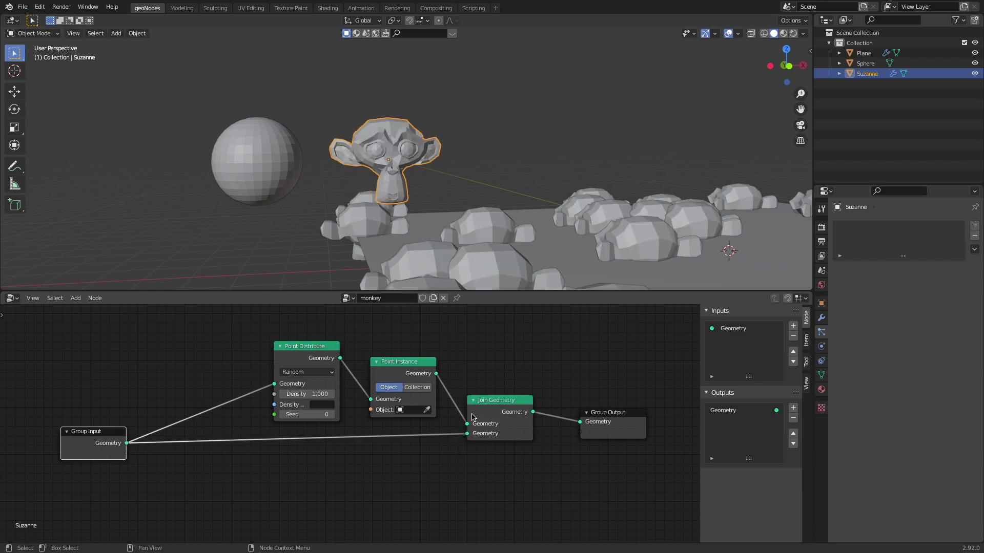
# - Pick the sphere as the monkey tree's Point Instance object and set its Point Distribute Density Max to 0.1
pyautogui.click(410, 410)
pyautogui.click(426, 410)
pyautogui.click(264, 152)
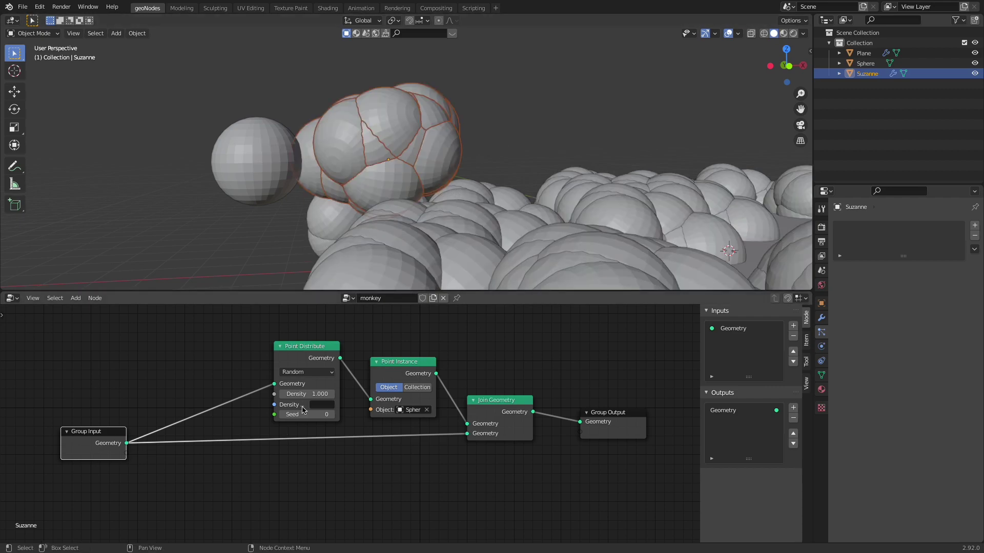
pyautogui.click(310, 393)
pyautogui.write('0.1')
pyautogui.press('Return')
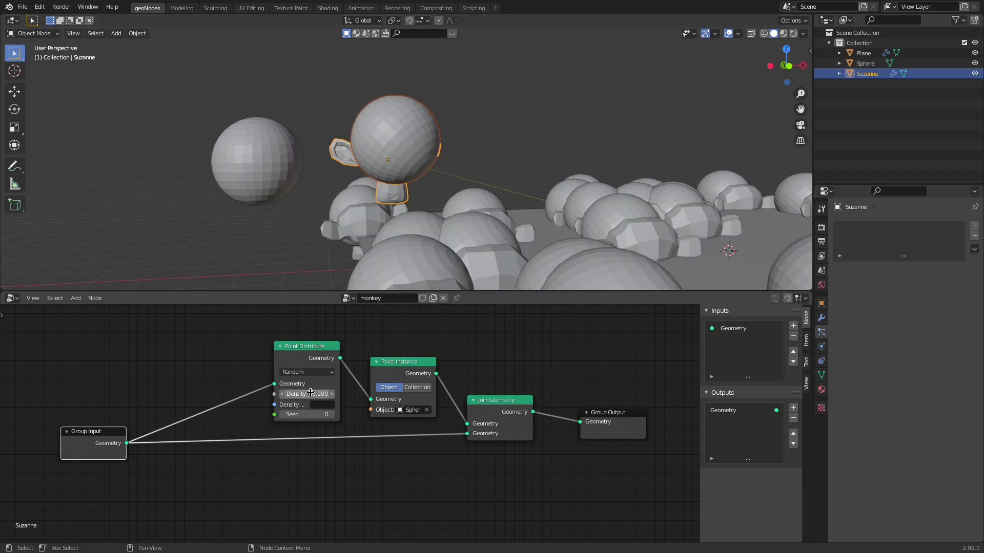
# - Inspect the sphere instanced on the monkey and select the plane again to bring back its node tree
pyautogui.moveTo(426, 251); pyautogui.dragTo(407, 181, button='middle')
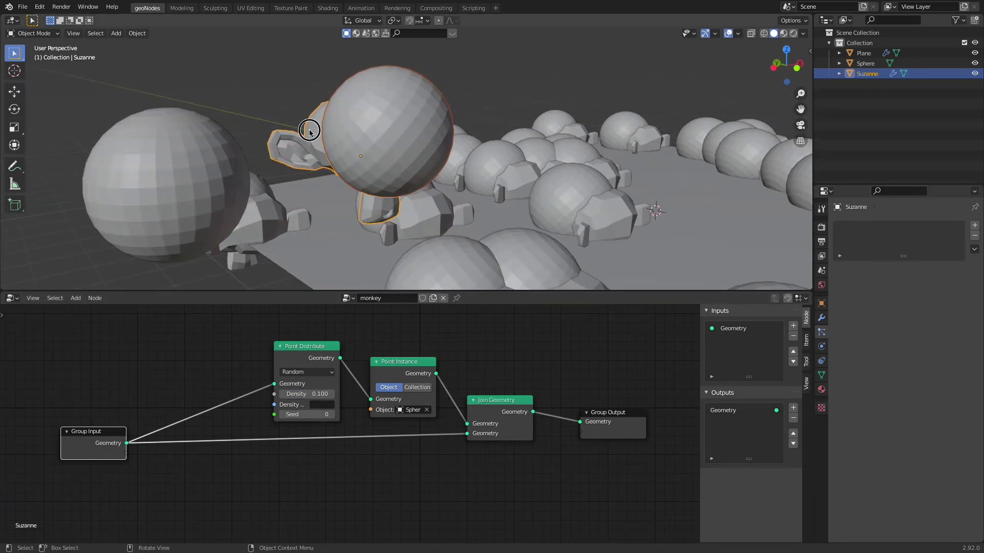
pyautogui.moveTo(519, 84); pyautogui.dragTo(519, 82, button='middle')
pyautogui.moveTo(416, 113); pyautogui.dragTo(416, 90, button='middle')
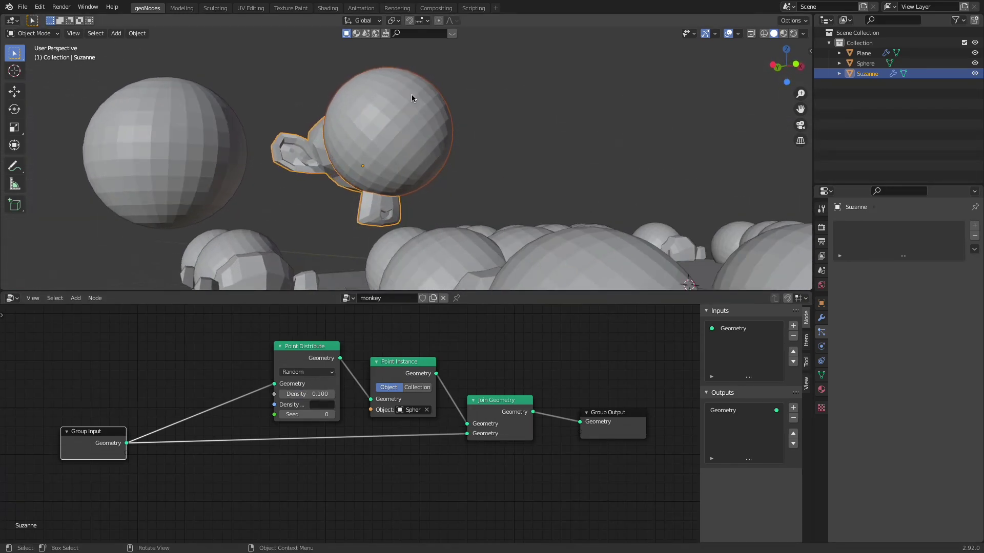
pyautogui.moveTo(352, 119); pyautogui.dragTo(462, 196, button='middle')
pyautogui.moveTo(611, 223); pyautogui.dragTo(361, 213, button='middle')
pyautogui.click(430, 148)
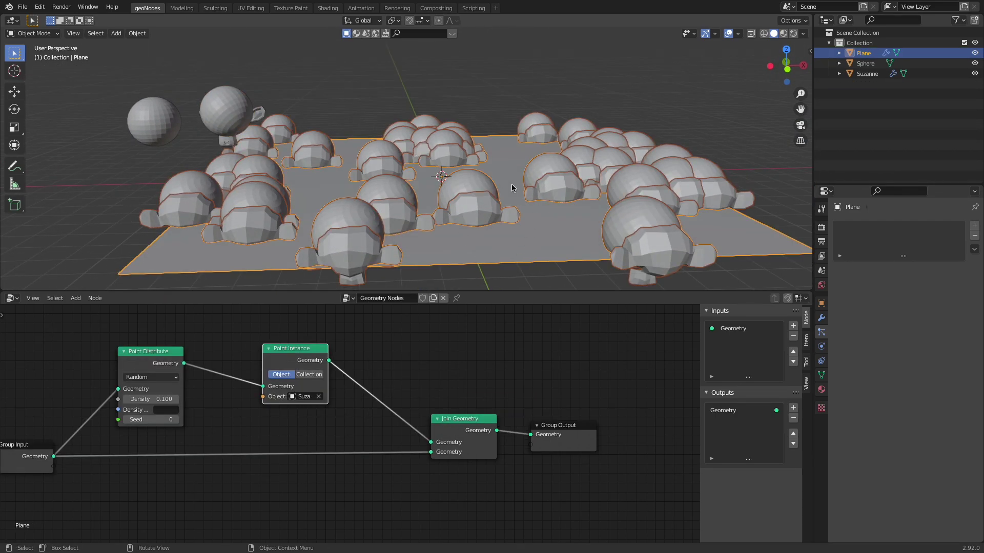
pyautogui.moveTo(511, 188); pyautogui.dragTo(465, 200, button='middle')
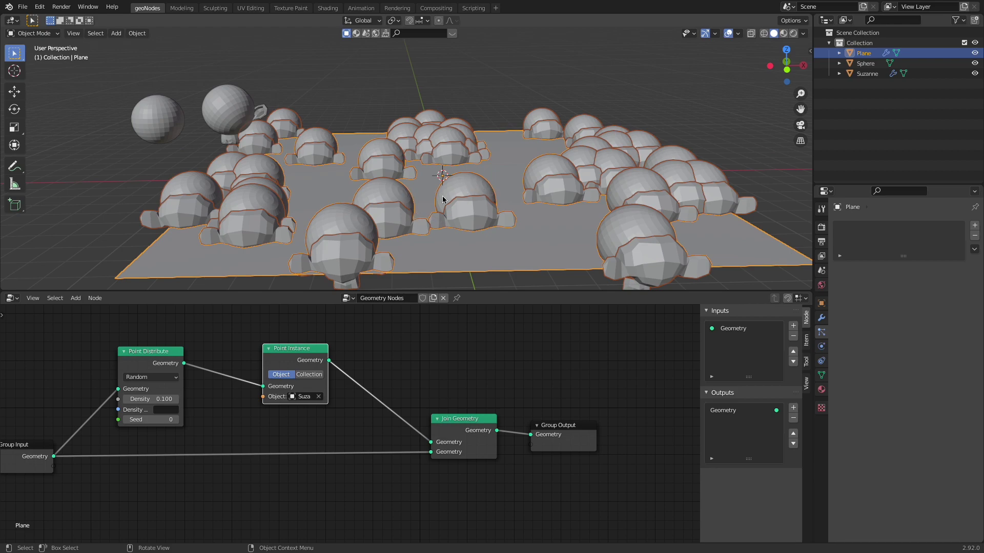
# - Compare the node trees of the sphere, the monkey and the plane, and examine the scattered monkey instances
pyautogui.click(221, 127)
pyautogui.keyDown('shift'); pyautogui.moveTo(134, 101); pyautogui.dragTo(321, 123, button='middle'); pyautogui.keyUp('shift')
pyautogui.click(240, 110)
pyautogui.scroll(2, 324, 123)
pyautogui.scroll(2, 180, 110)
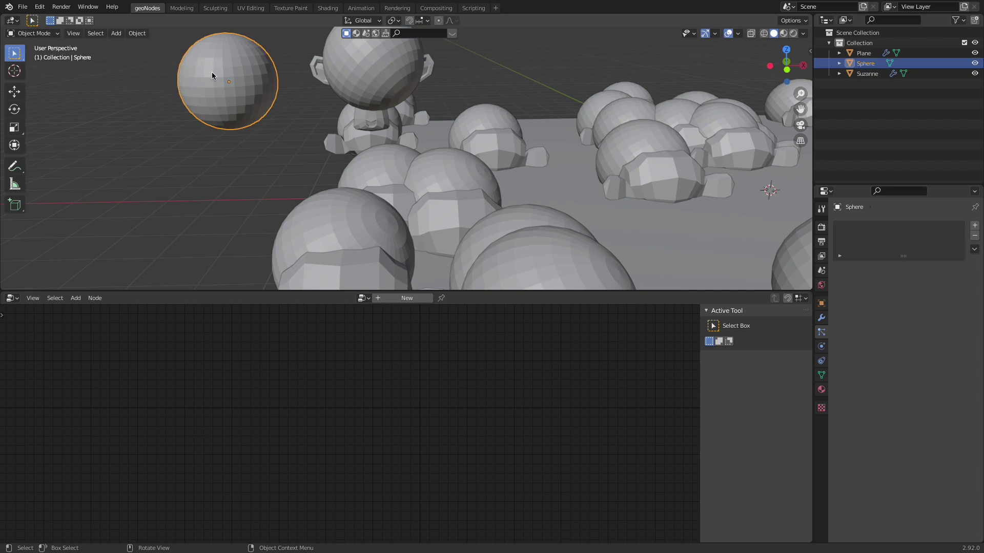
pyautogui.click(361, 72)
pyautogui.moveTo(361, 72); pyautogui.dragTo(543, 185, button='middle')
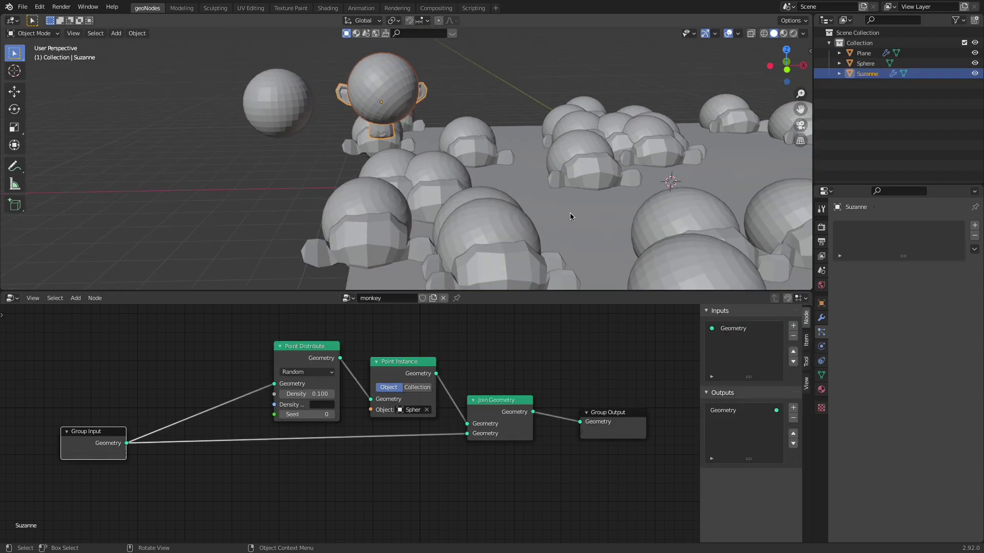
pyautogui.scroll(-4, 575, 214)
pyautogui.click(489, 200)
pyautogui.moveTo(337, 341); pyautogui.dragTo(437, 349, button='middle')
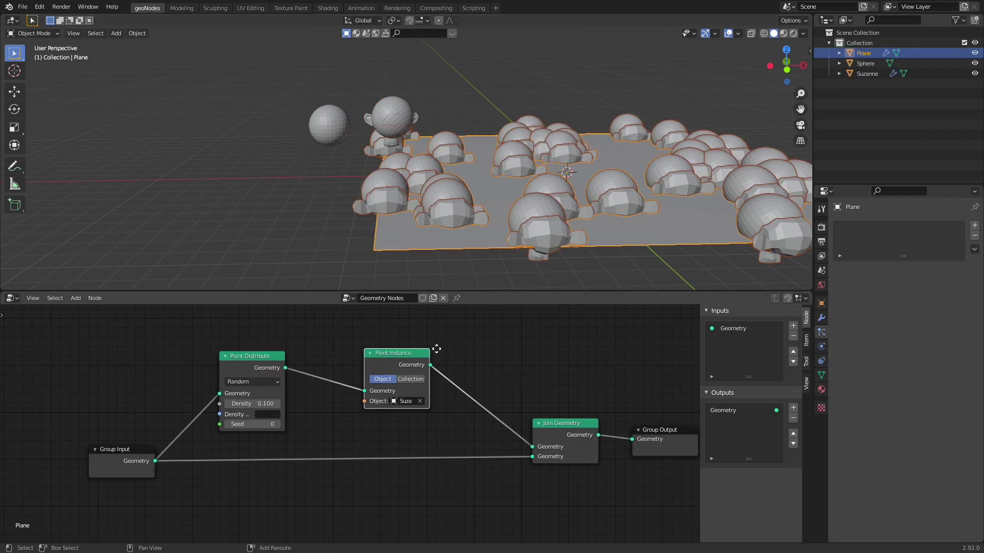
pyautogui.scroll(-1, 352, 375)
pyautogui.keyDown('shift'); pyautogui.moveTo(501, 341); pyautogui.dragTo(473, 347, button='middle'); pyautogui.keyUp('shift')
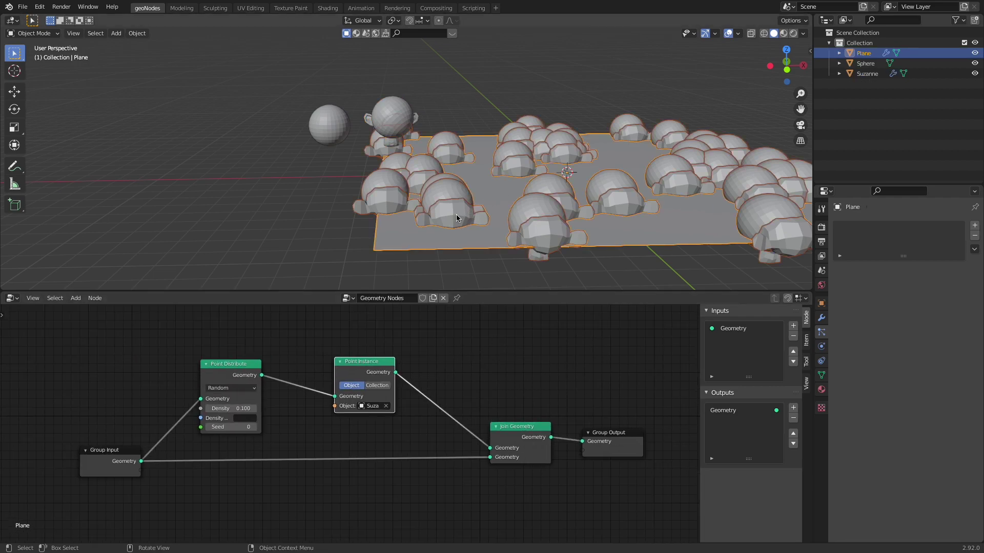
pyautogui.moveTo(607, 176); pyautogui.dragTo(487, 191, button='middle')
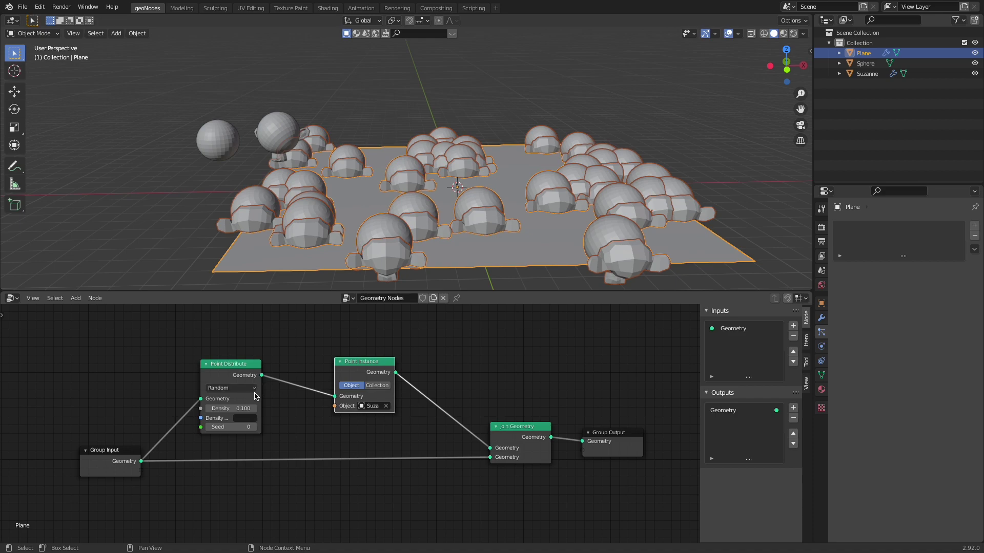
pyautogui.moveTo(358, 110); pyautogui.dragTo(359, 104, button='middle')
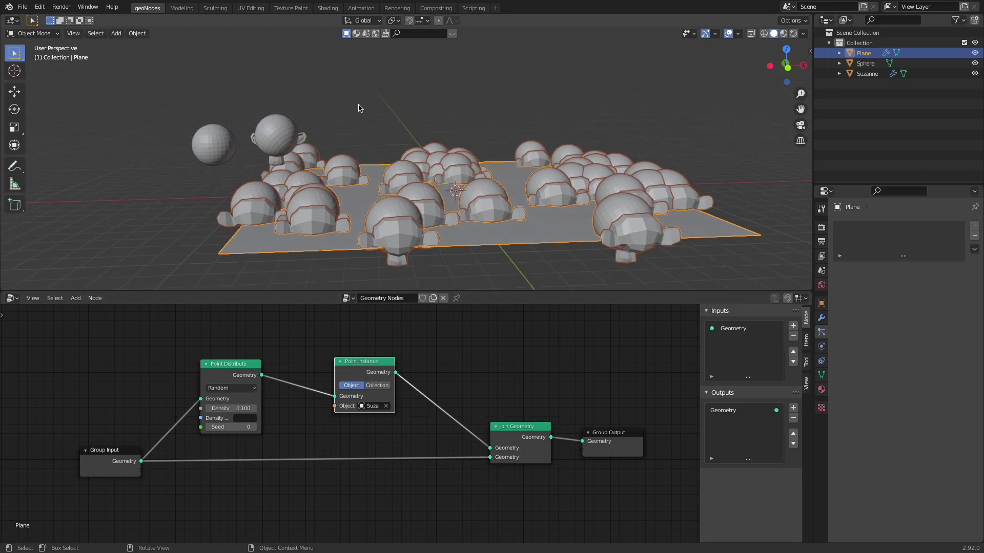
# - Select the monkey and spread out the Point Distribute, Point Instance and Join Geometry nodes in its tree
pyautogui.click(347, 110)
pyautogui.click(306, 134)
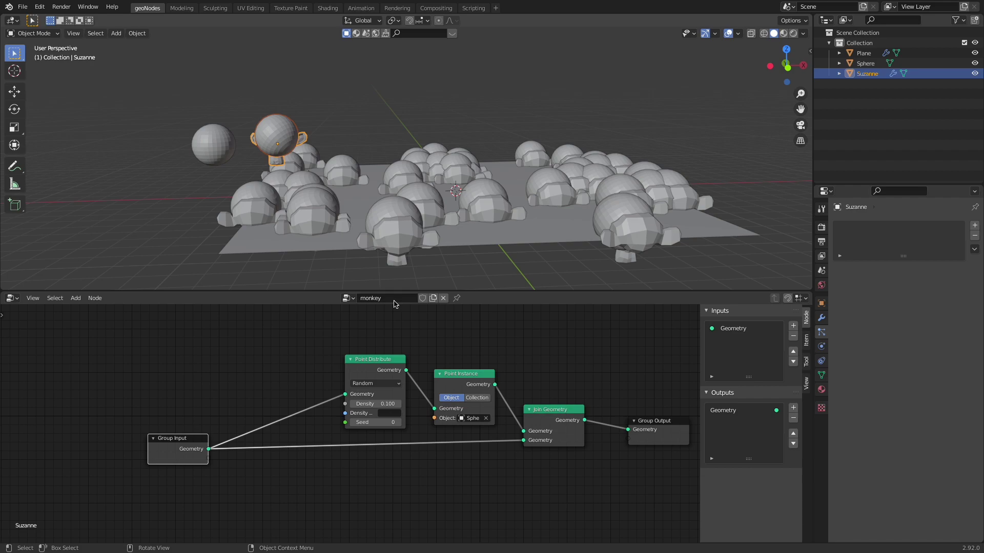
pyautogui.moveTo(373, 359); pyautogui.dragTo(318, 346)
pyautogui.moveTo(461, 373); pyautogui.dragTo(433, 361)
pyautogui.moveTo(557, 413); pyautogui.dragTo(550, 420)
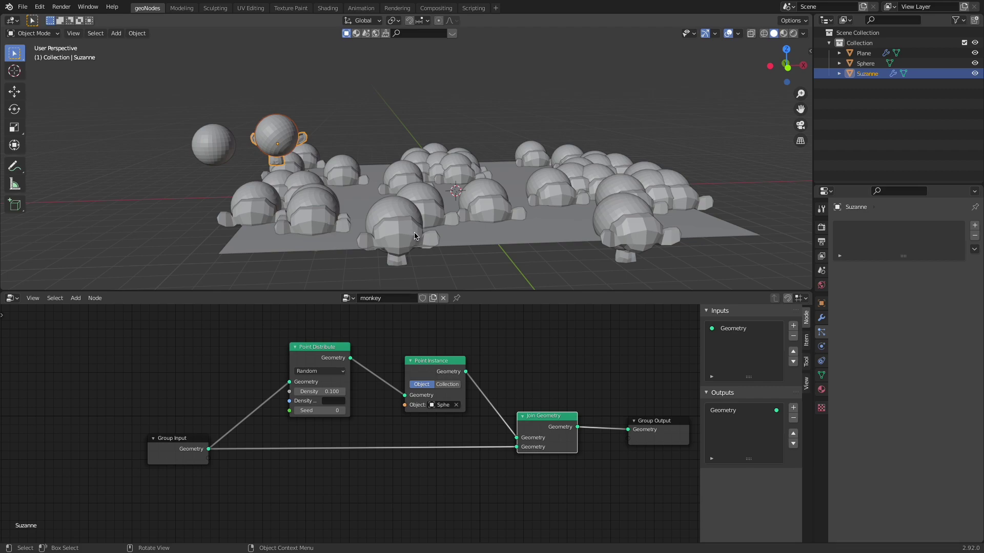
# - Delete all objects in the scene: the plane, the sphere and the monkey
pyautogui.moveTo(423, 228); pyautogui.dragTo(445, 235, button='middle')
pyautogui.press('a')
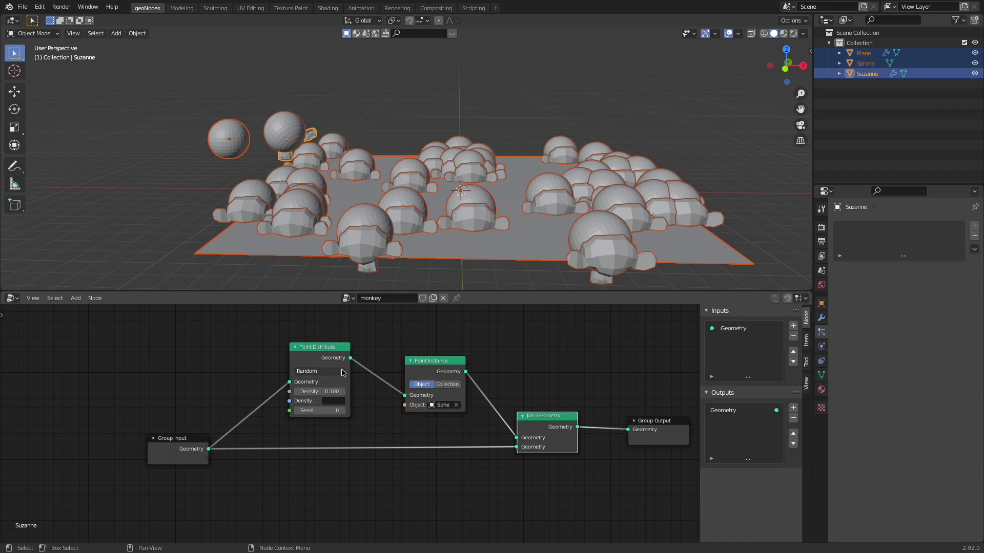
pyautogui.moveTo(495, 366); pyautogui.dragTo(440, 364, button='middle')
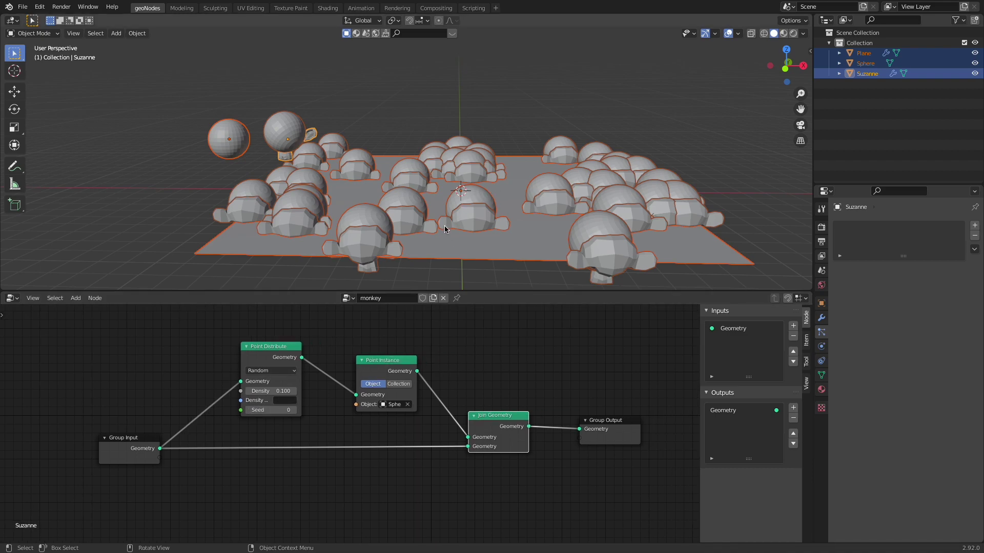
pyautogui.press('Delete')
# - Add a new plane and scale it up into a large ground surface
pyautogui.moveTo(446, 228); pyautogui.dragTo(411, 215, button='middle')
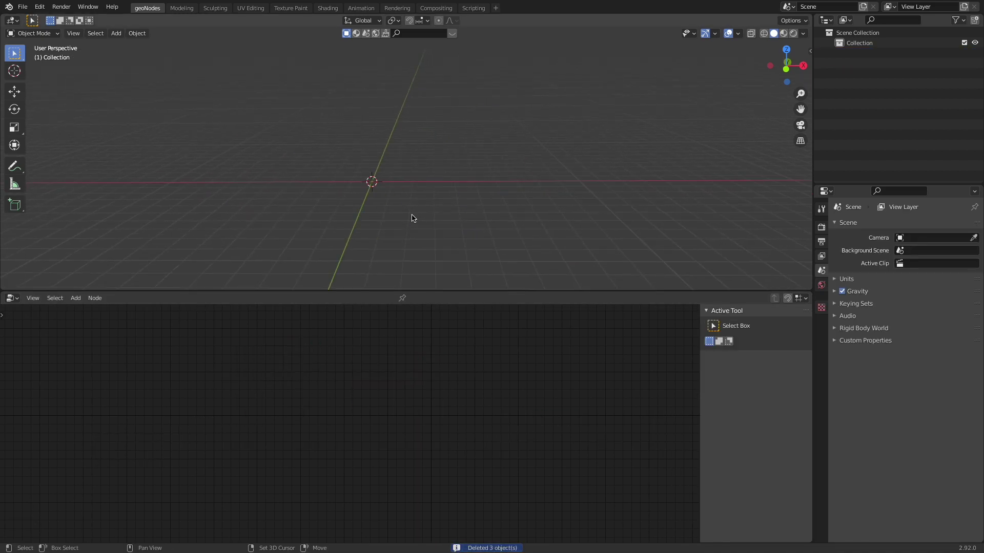
pyautogui.hotkey('shift', 'a')
pyautogui.moveTo(364, 182)
pyautogui.click(435, 177)
pyautogui.press('s')
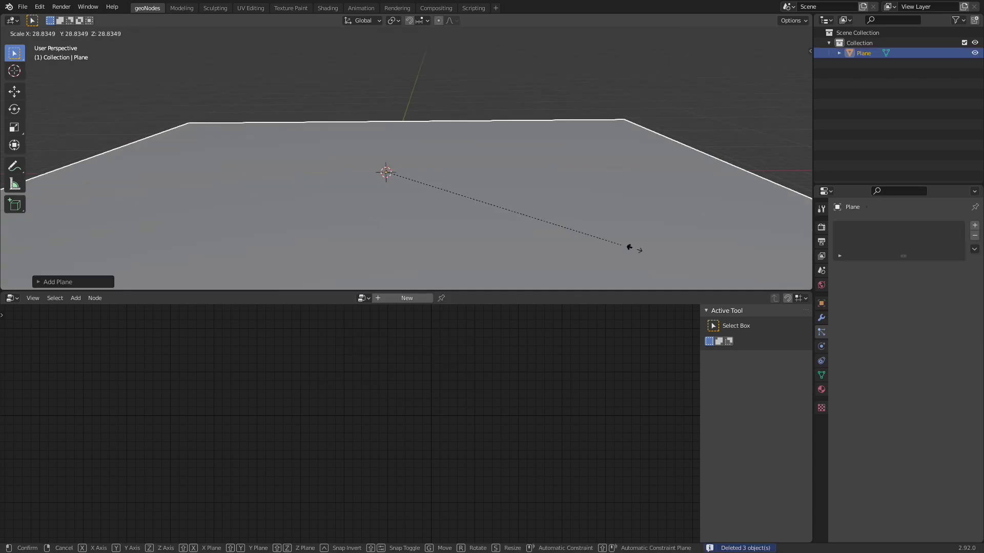
pyautogui.click(503, 215)
# - Make the 3D viewport slightly taller and apply the plane's object transform
pyautogui.moveTo(480, 292); pyautogui.dragTo(480, 306)
pyautogui.moveTo(533, 204); pyautogui.dragTo(494, 210, button='middle')
pyautogui.hotkey('ctrl', 'a')
pyautogui.click(478, 210)
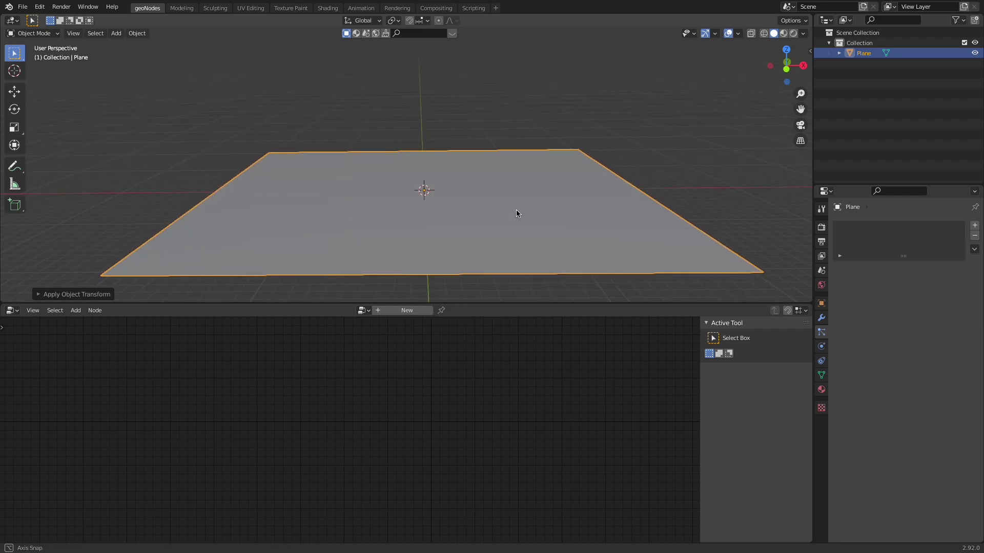
pyautogui.moveTo(476, 262); pyautogui.dragTo(469, 236, button='middle')
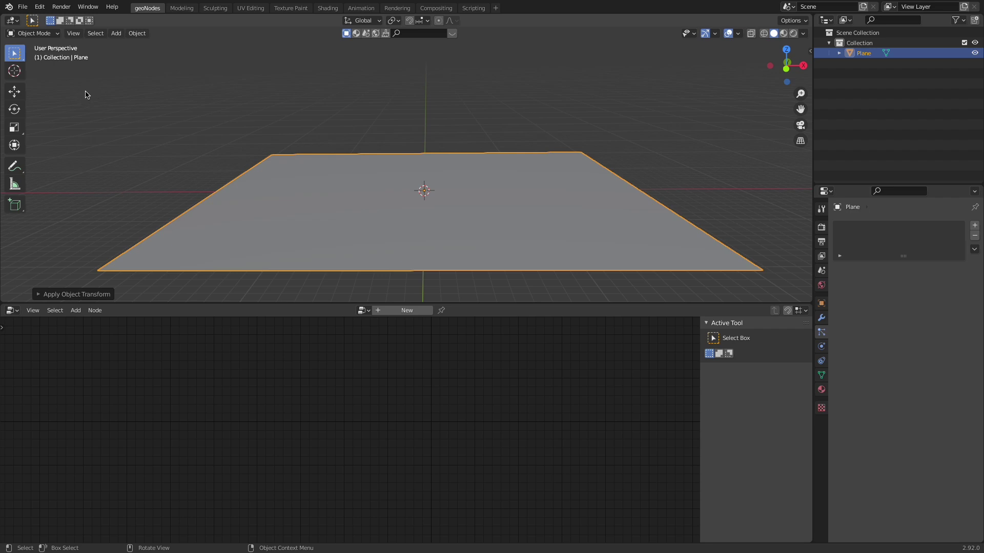
pyautogui.click(23, 7)
pyautogui.click(60, 109)
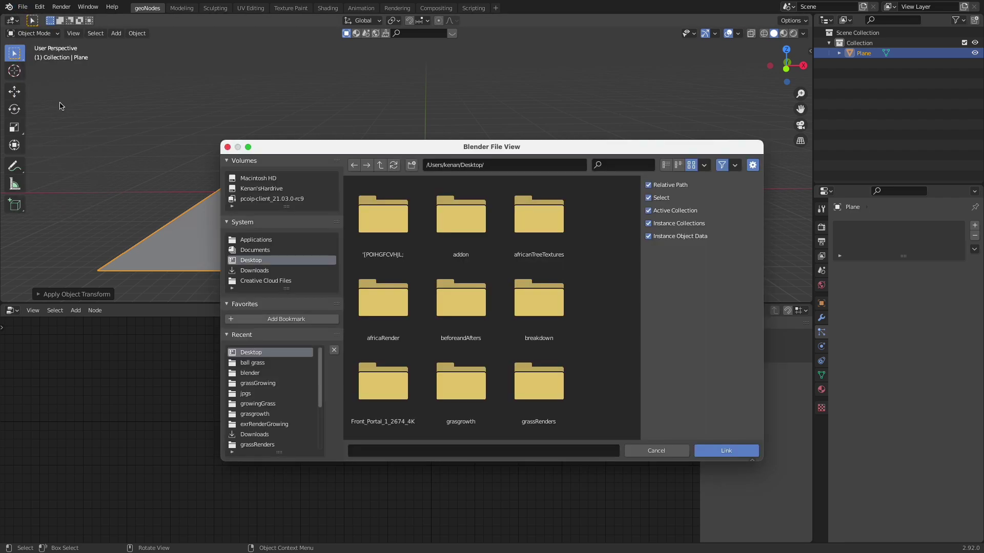
pyautogui.click(655, 450)
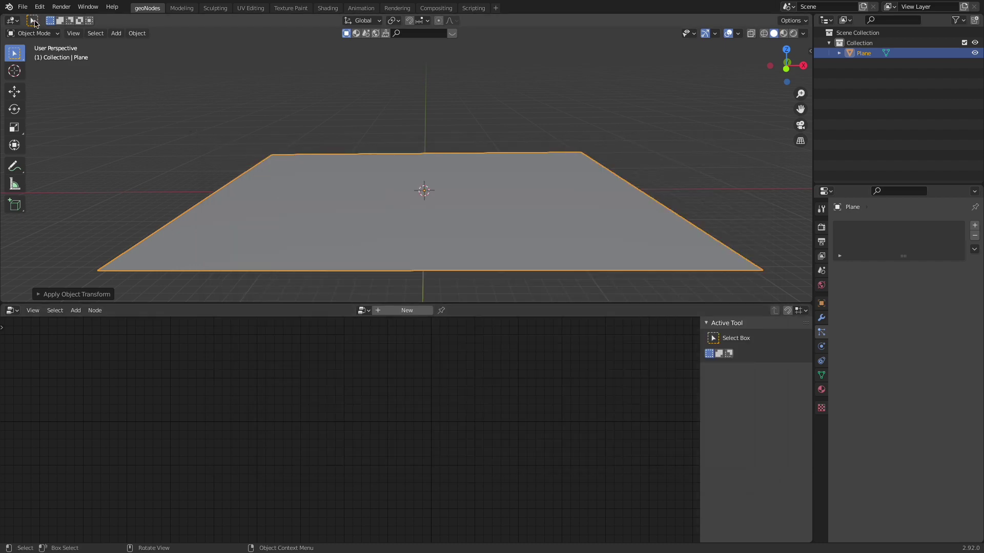
# - Link the groundFoliagePack collection from groundFoliage.blend into the scene
pyautogui.click(23, 7)
pyautogui.click(59, 109)
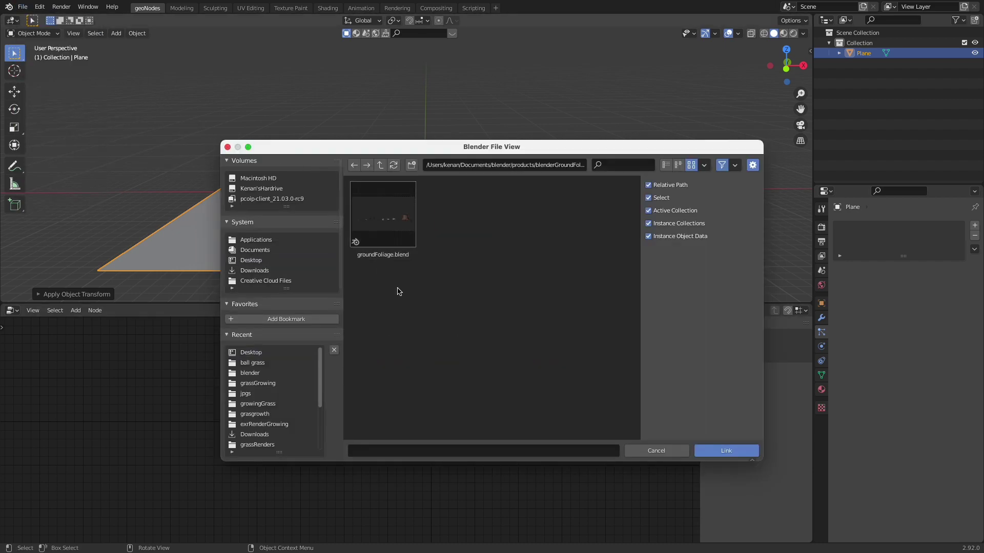
pyautogui.click(400, 211)
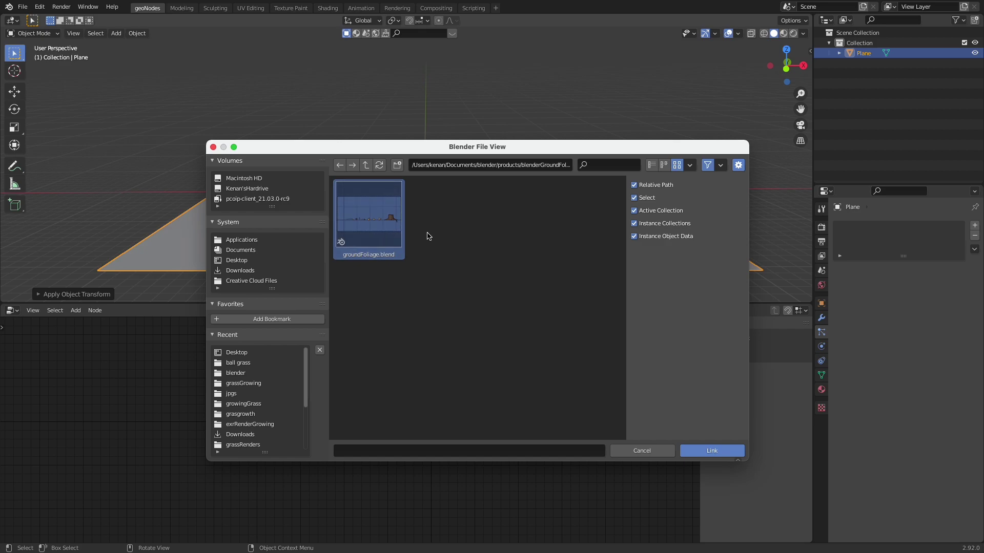
pyautogui.click(699, 451)
pyautogui.click(459, 221)
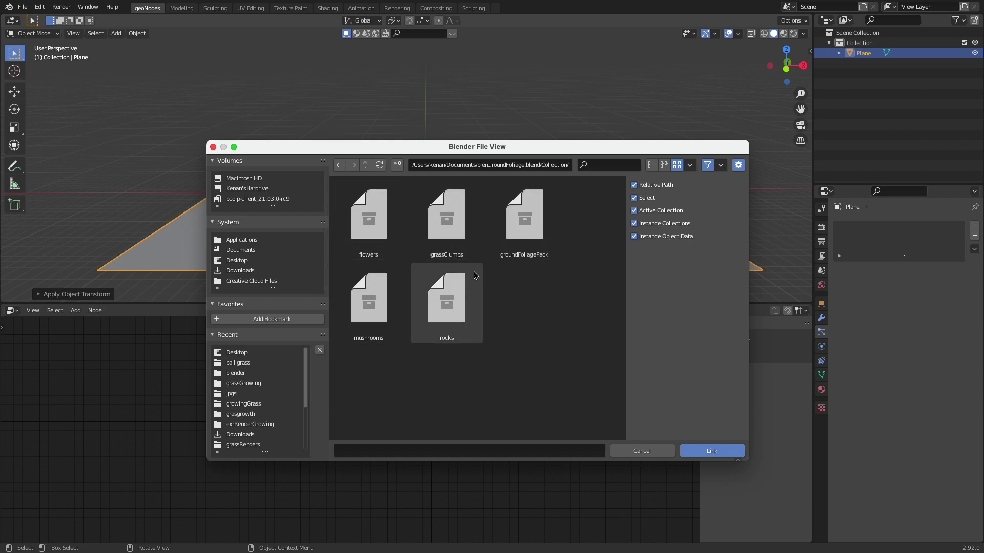
pyautogui.click(531, 223)
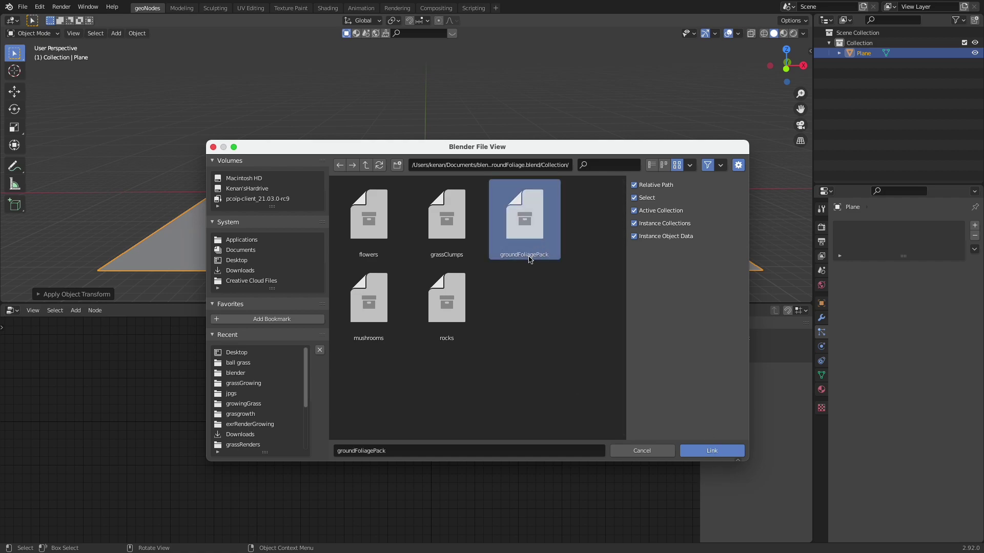
pyautogui.click(700, 452)
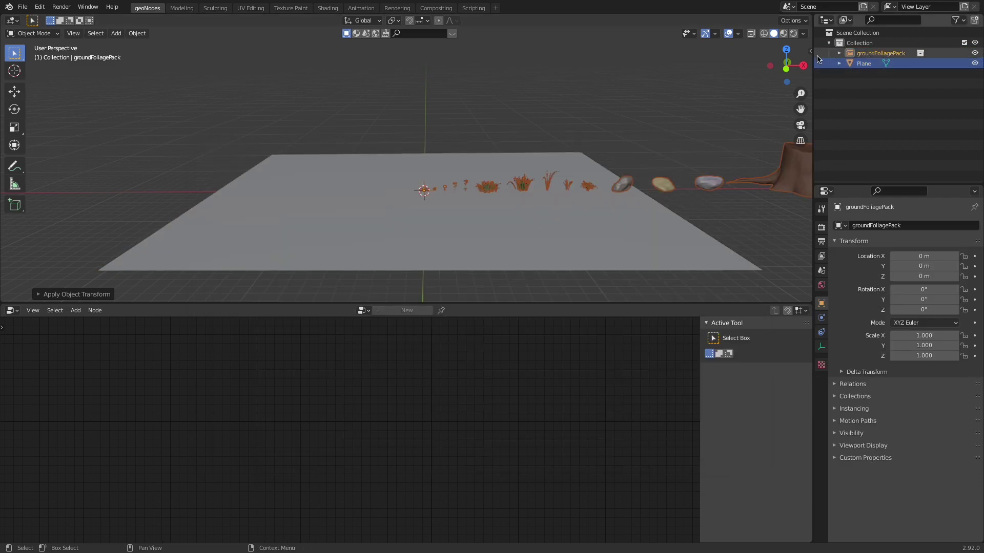
# - Examine the linked foliage assets one after another, from the tree stump and rocks to the grasses, flowers and mushrooms
pyautogui.scroll(-2, 607, 152)
pyautogui.scroll(5, 609, 151)
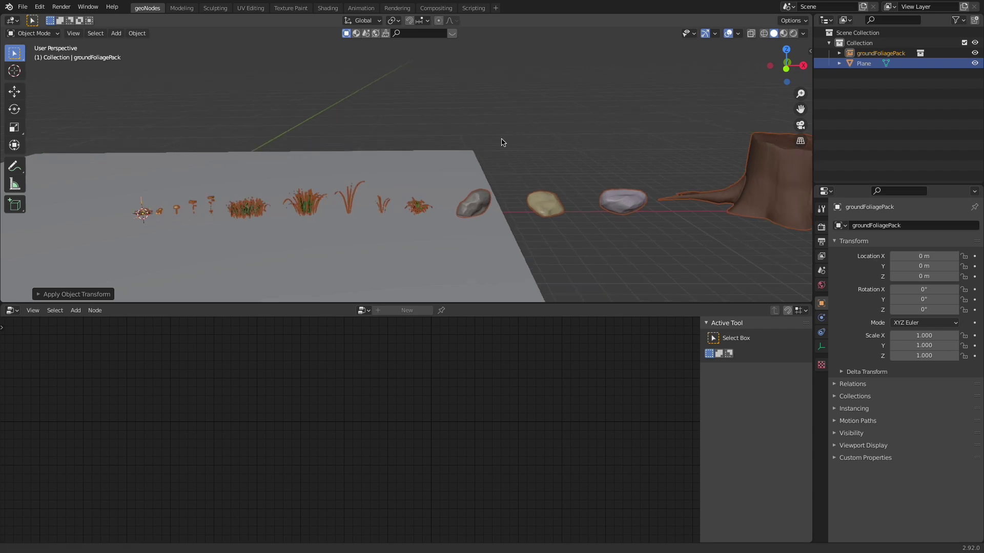
pyautogui.keyDown('shift'); pyautogui.moveTo(701, 173); pyautogui.dragTo(687, 175, button='middle'); pyautogui.keyUp('shift')
pyautogui.keyDown('shift'); pyautogui.moveTo(425, 190); pyautogui.dragTo(553, 189, button='middle'); pyautogui.keyUp('shift')
pyautogui.scroll(2, 553, 189)
pyautogui.keyDown('shift'); pyautogui.moveTo(400, 173); pyautogui.dragTo(602, 151, button='middle'); pyautogui.keyUp('shift')
pyautogui.scroll(3, 662, 210)
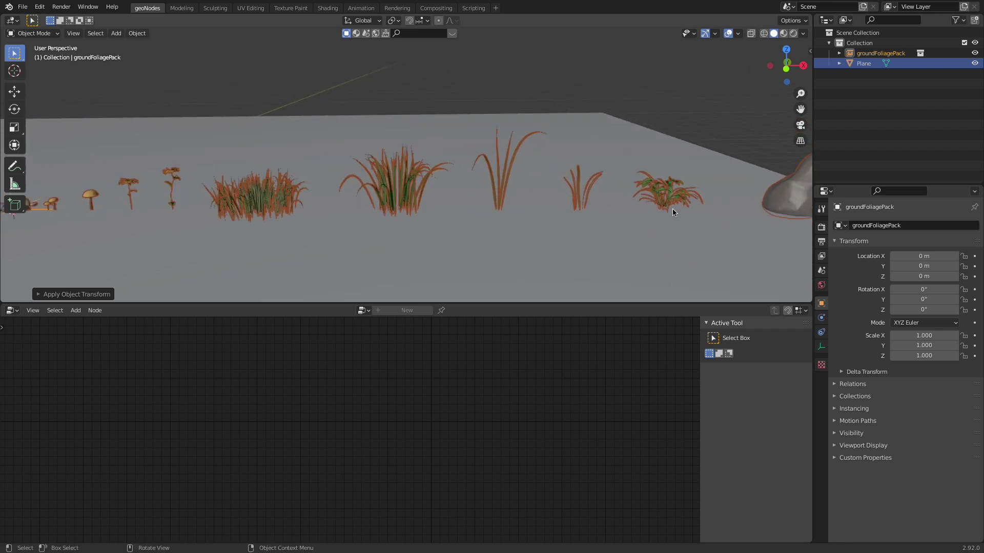
pyautogui.keyDown('shift'); pyautogui.moveTo(263, 195); pyautogui.dragTo(528, 207, button='middle'); pyautogui.keyUp('shift')
pyautogui.scroll(3, 527, 208)
pyautogui.keyDown('shift'); pyautogui.moveTo(403, 205); pyautogui.dragTo(534, 176, button='middle'); pyautogui.keyUp('shift')
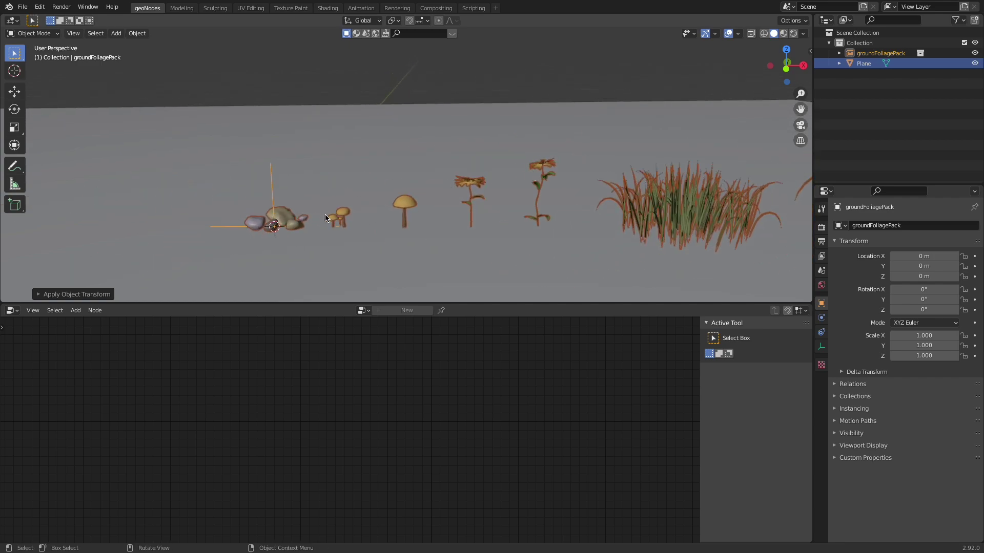
pyautogui.keyDown('shift'); pyautogui.moveTo(325, 213); pyautogui.dragTo(434, 190, button='middle'); pyautogui.keyUp('shift')
pyautogui.scroll(2, 435, 189)
pyautogui.scroll(-3, 534, 218)
pyautogui.scroll(-2, 536, 219)
pyautogui.keyDown('shift'); pyautogui.moveTo(536, 220); pyautogui.dragTo(423, 233, button='middle'); pyautogui.keyUp('shift')
pyautogui.scroll(-4, 455, 217)
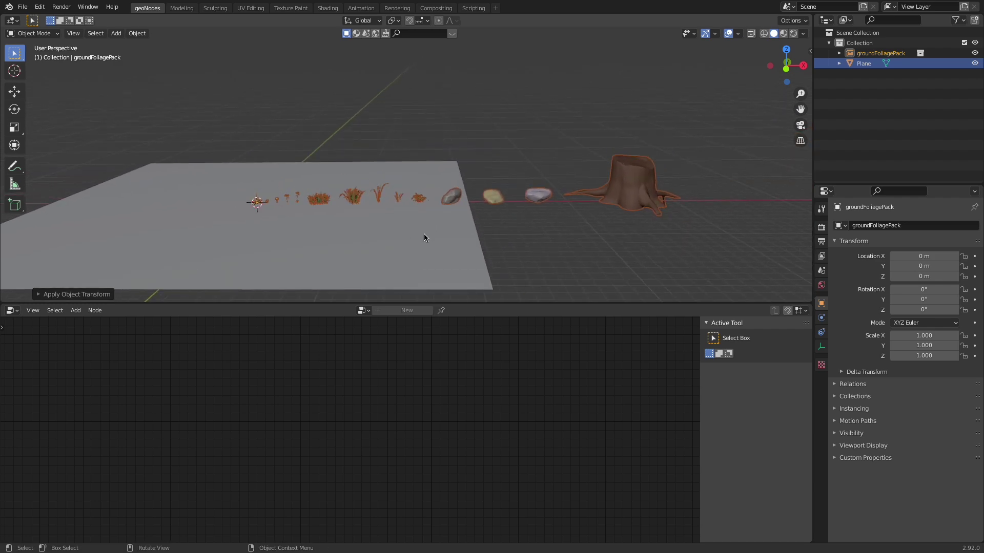
pyautogui.moveTo(423, 161); pyautogui.dragTo(411, 158, button='middle')
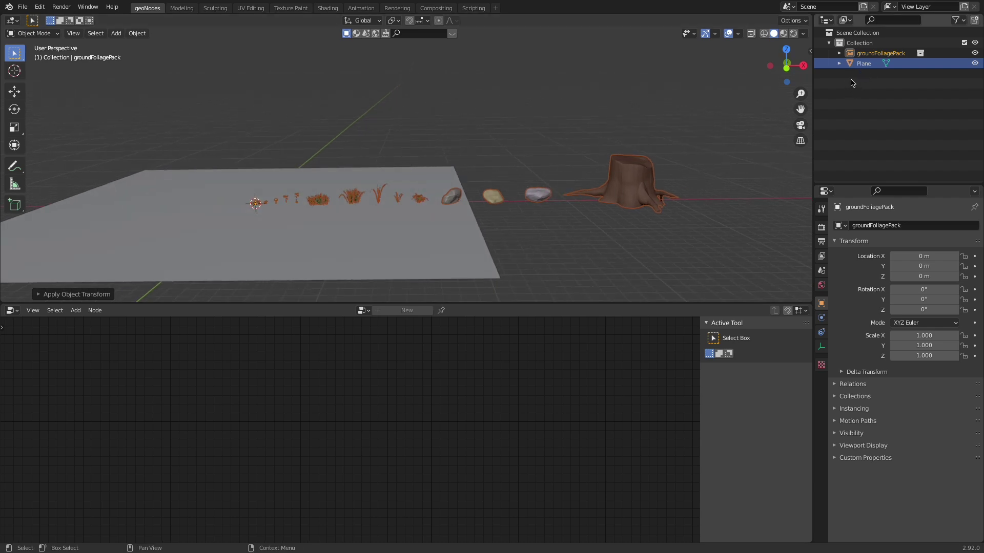
# - Hide the linked groundFoliagePack instance in the viewport and select the plane
pyautogui.click(871, 120)
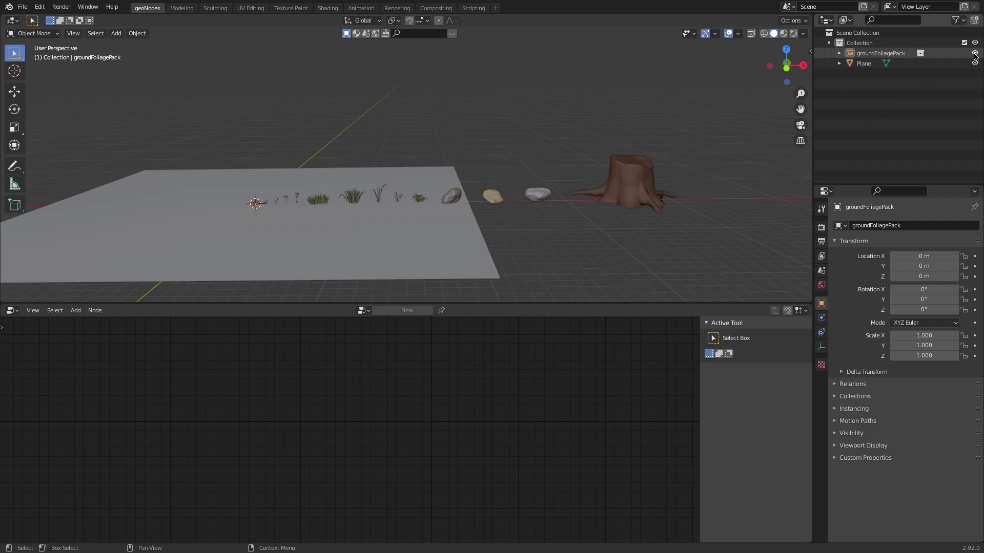
pyautogui.click(974, 54)
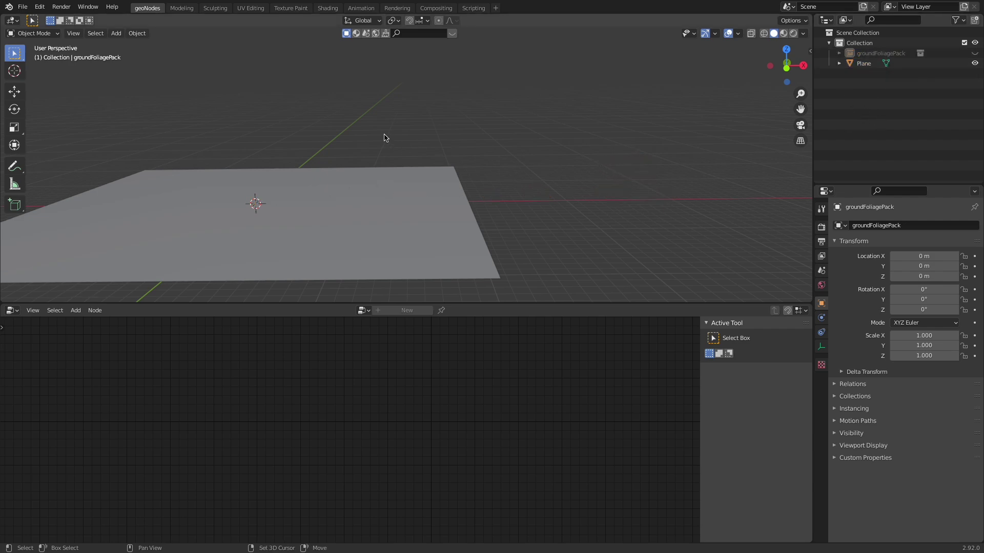
pyautogui.keyDown('shift'); pyautogui.moveTo(386, 137); pyautogui.dragTo(560, 134, button='middle'); pyautogui.keyUp('shift')
pyautogui.click(499, 201)
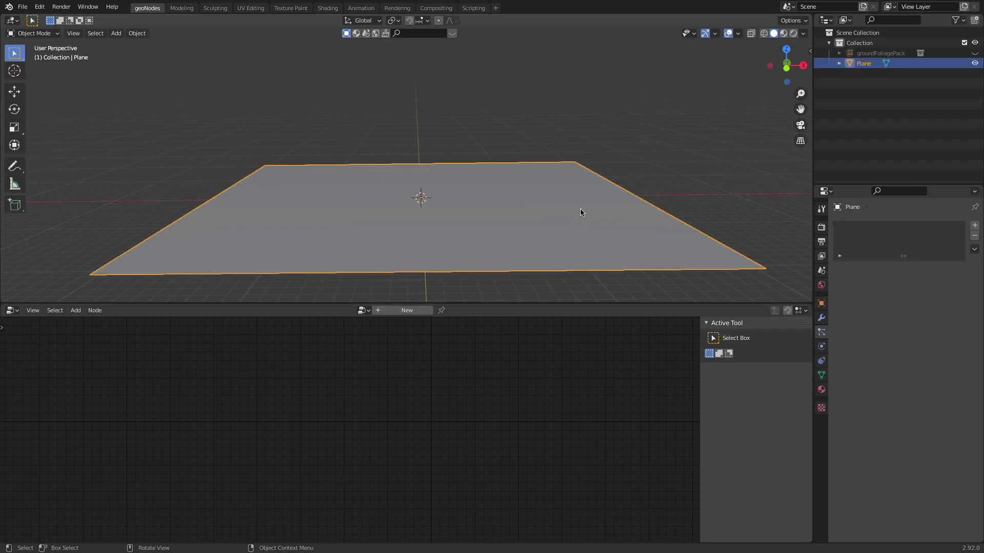
# - Create a new geometry node tree on the plane and name it foliage
pyautogui.click(406, 310)
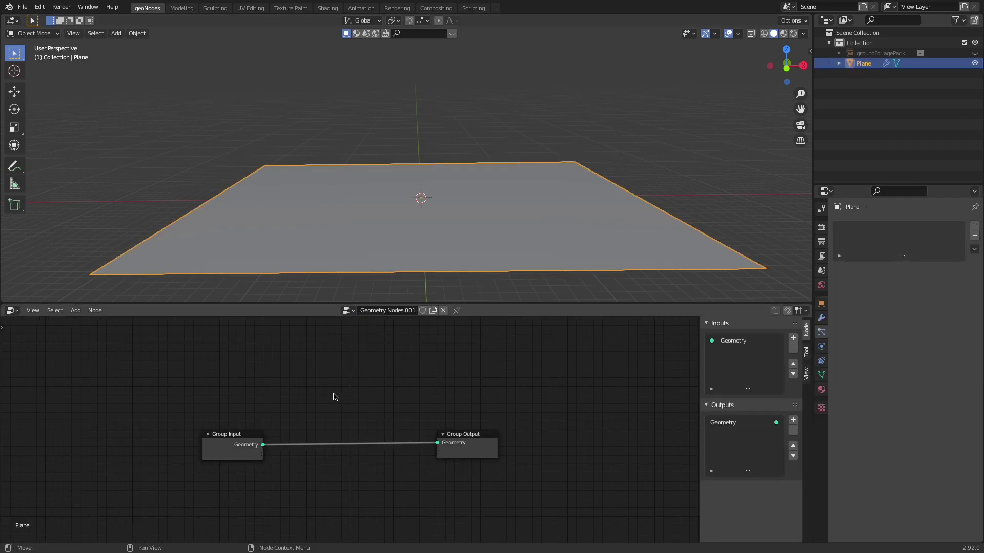
pyautogui.scroll(3, 327, 399)
pyautogui.click(392, 310)
pyautogui.write('foliage')
pyautogui.press('Return')
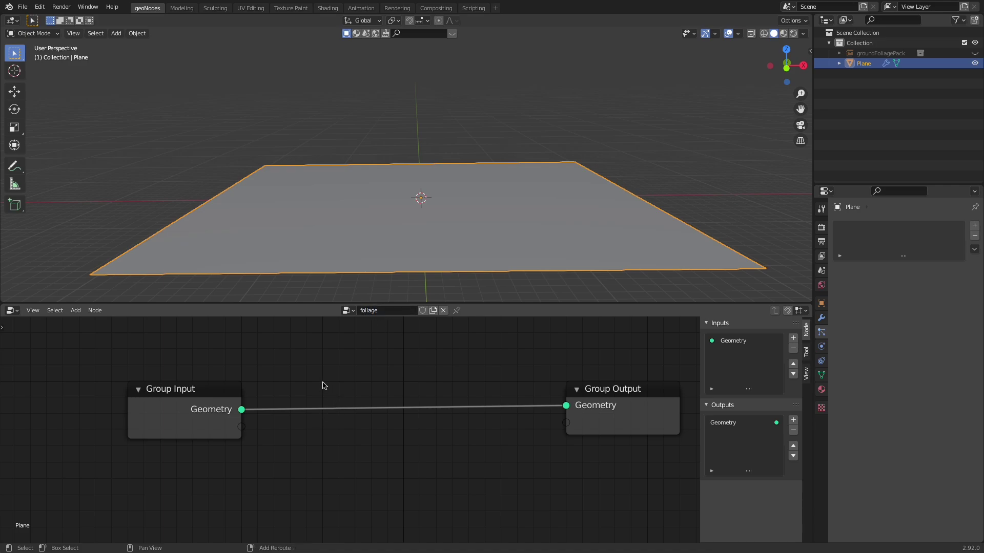
# - Insert a Point Distribute node between Group Input and Group Output and spread the nodes to make room
pyautogui.hotkey('shift', 'a')
pyautogui.click(286, 327)
pyautogui.write('point')
pyautogui.press('Return')
pyautogui.click(286, 324)
pyautogui.scroll(-3, 295, 382)
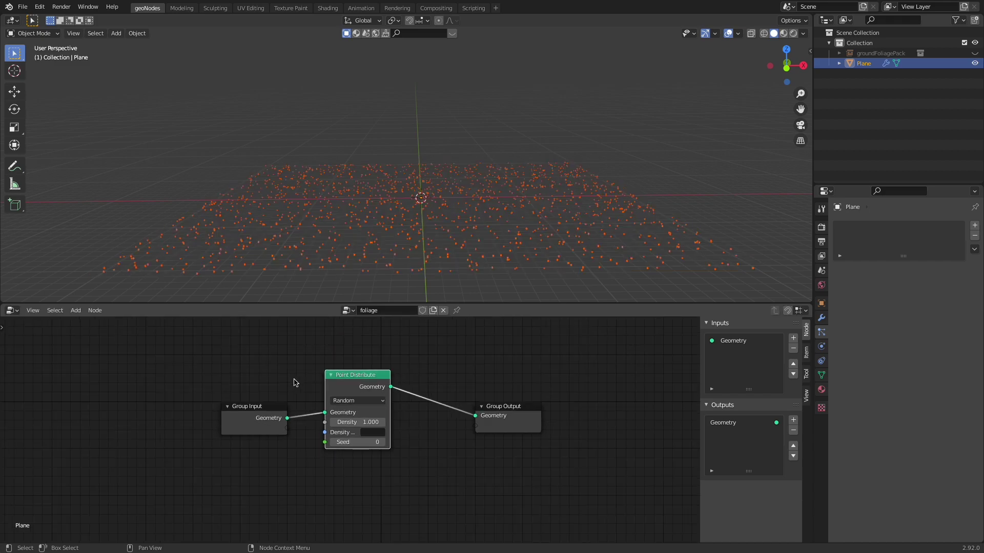
pyautogui.moveTo(294, 383); pyautogui.dragTo(322, 392, button='middle')
pyautogui.moveTo(281, 430); pyautogui.dragTo(158, 416)
pyautogui.moveTo(385, 387); pyautogui.dragTo(246, 346)
# - Insert a Point Instance node between Point Distribute and Group Output
pyautogui.hotkey('shift', 'a')
pyautogui.click(348, 363)
pyautogui.write('ins')
pyautogui.press('Return')
pyautogui.click(340, 346)
# - Insert a Join Geometry node between Point Instance and Group Output and link Group Input directly to it
pyautogui.hotkey('shift', 'a')
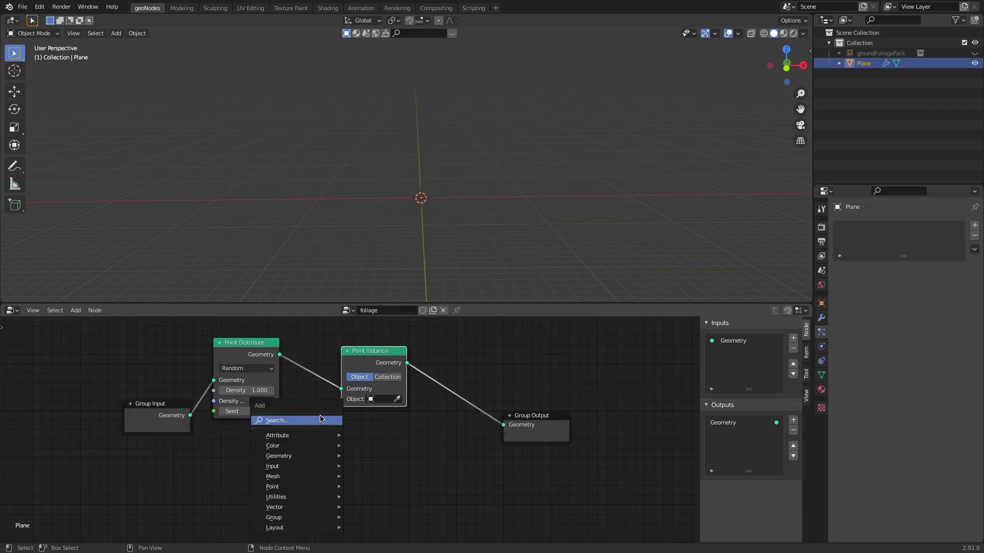
pyautogui.click(287, 413)
pyautogui.write('join')
pyautogui.press('Return')
pyautogui.click(458, 396)
pyautogui.moveTo(158, 417); pyautogui.dragTo(452, 435)
# - Move the Point Distribute node closer to the Point Instance node
pyautogui.scroll(1, 501, 394)
pyautogui.scroll(1, 501, 393)
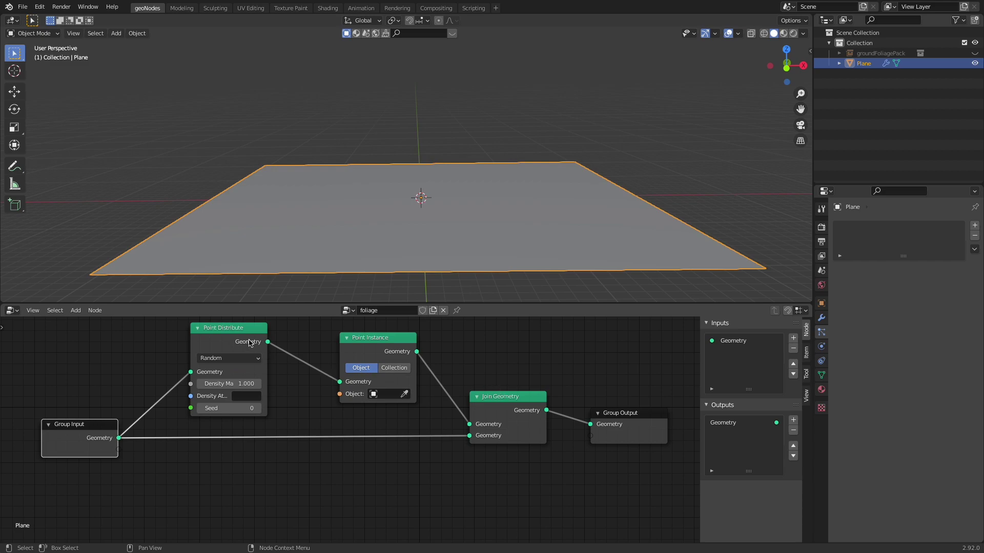
pyautogui.moveTo(259, 349); pyautogui.dragTo(285, 353)
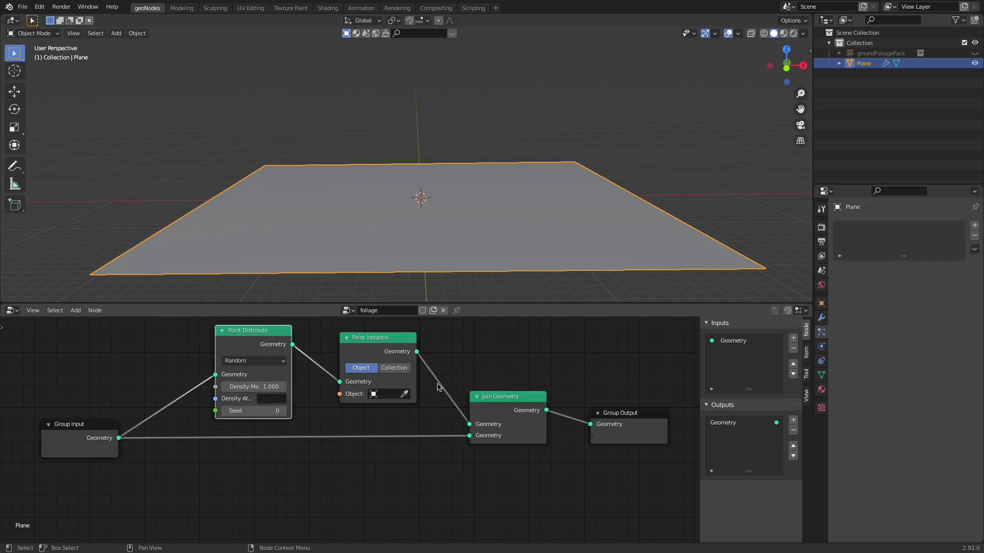
# - Make the Point Instance node scatter individual items from the grassClumps collection by choosing Collection mode and disabling Whole Collection
pyautogui.click(394, 368)
pyautogui.click(380, 408)
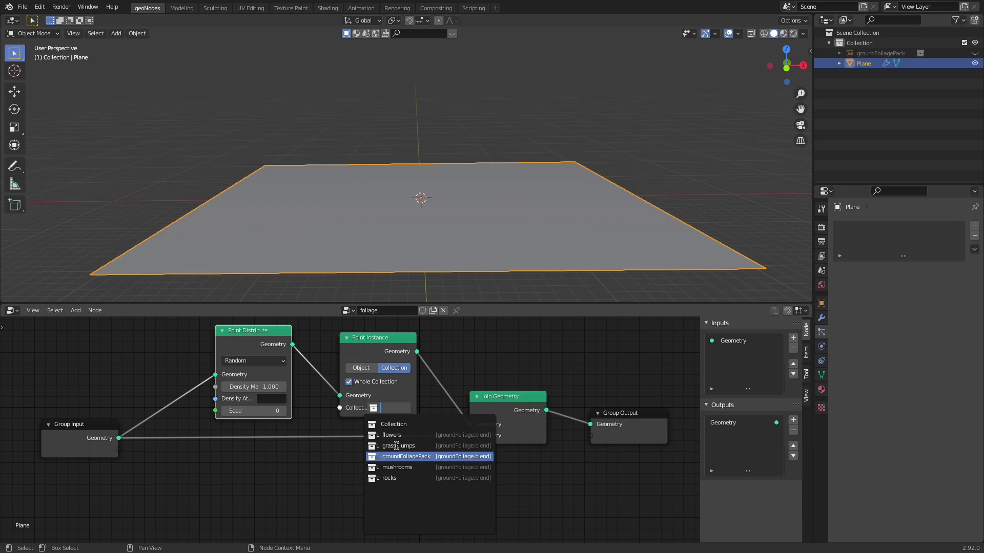
pyautogui.click(390, 448)
pyautogui.moveTo(635, 205); pyautogui.dragTo(588, 179, button='middle')
pyautogui.scroll(2, 355, 428)
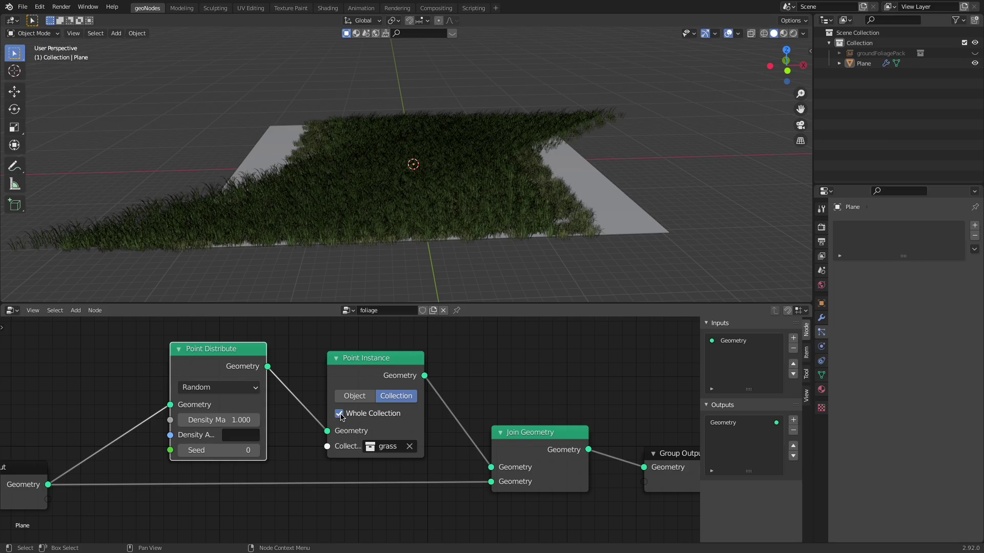
pyautogui.click(340, 414)
pyautogui.moveTo(544, 151)
pyautogui.mouseDown(button='middle')
pyautogui.moveTo(589, 152)
pyautogui.moveTo(528, 151)
pyautogui.mouseUp(button='middle')
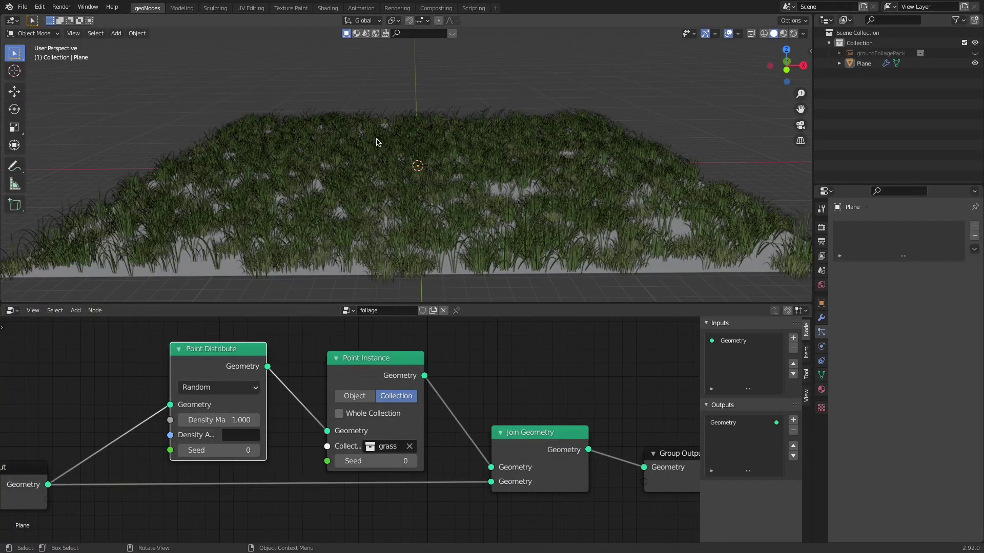
# - Lower the Point Distribute node's maximum density to 0.570
pyautogui.moveTo(398, 166)
pyautogui.mouseDown(button='middle')
pyautogui.moveTo(400, 157)
pyautogui.moveTo(411, 177)
pyautogui.mouseUp(button='middle')
pyautogui.scroll(2, 411, 177)
pyautogui.scroll(-3, 411, 177)
pyautogui.scroll(-1, 313, 348)
pyautogui.moveTo(326, 337); pyautogui.dragTo(370, 313, button='middle')
pyautogui.moveTo(279, 395); pyautogui.dragTo(259, 395)
# - Move the Point Instance node slightly up and examine how the grass clumps cover the plane from several angles
pyautogui.press('Tab')
pyautogui.moveTo(327, 215); pyautogui.dragTo(349, 208, button='middle')
pyautogui.moveTo(411, 342); pyautogui.dragTo(415, 323)
pyautogui.scroll(-2, 369, 347)
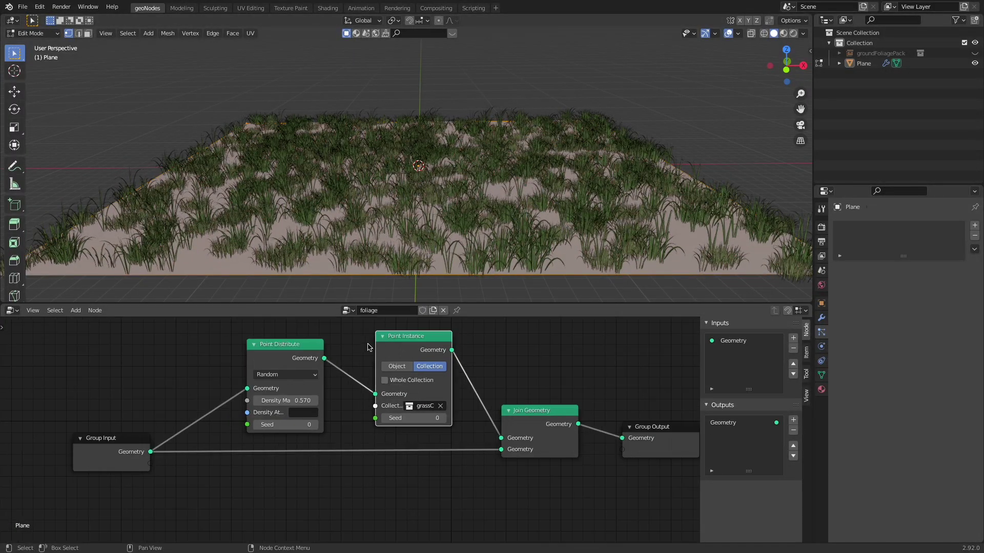
pyautogui.press('Tab')
pyautogui.scroll(3, 431, 237)
pyautogui.moveTo(430, 237)
pyautogui.mouseDown(button='middle')
pyautogui.moveTo(472, 230)
pyautogui.moveTo(435, 241)
pyautogui.mouseUp(button='middle')
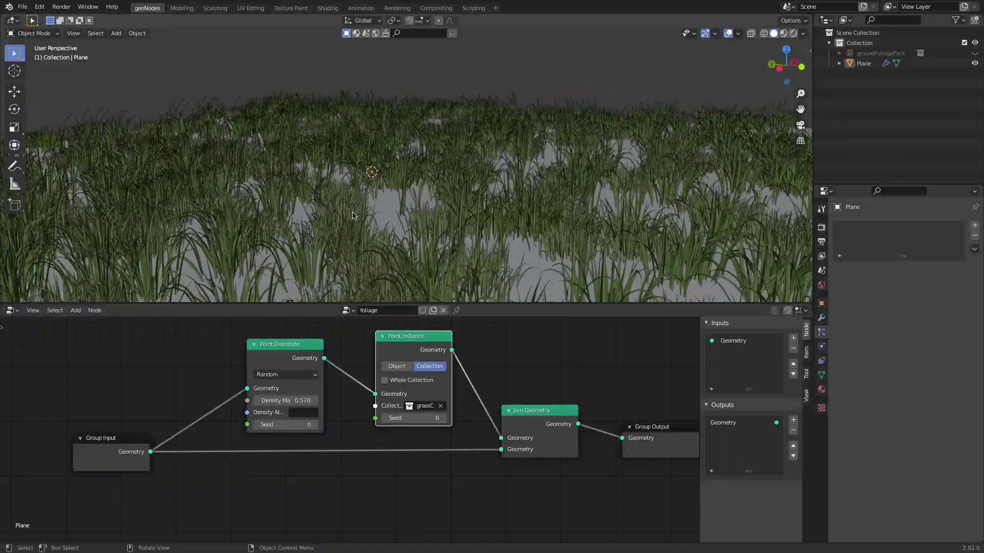
pyautogui.scroll(-6, 420, 228)
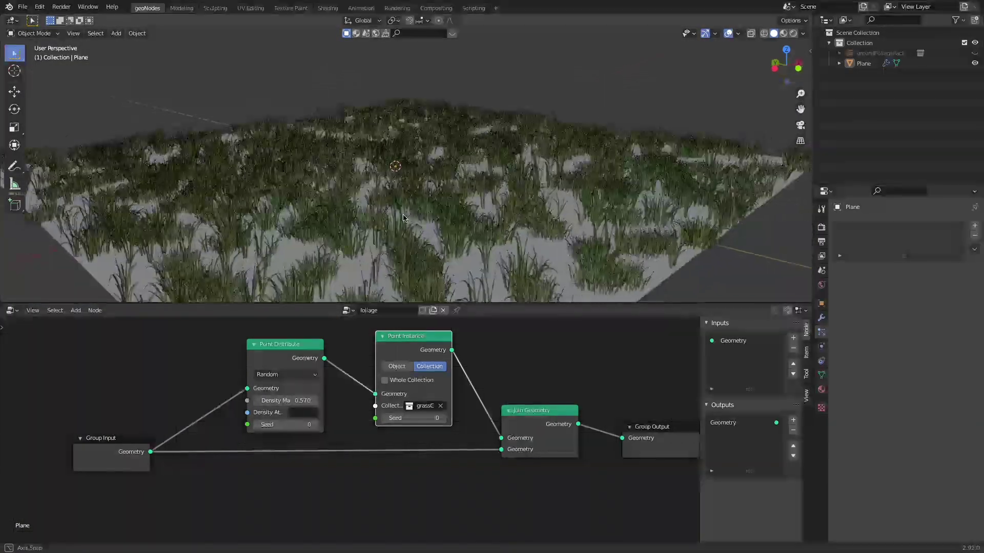
pyautogui.moveTo(420, 228); pyautogui.dragTo(355, 230, button='middle')
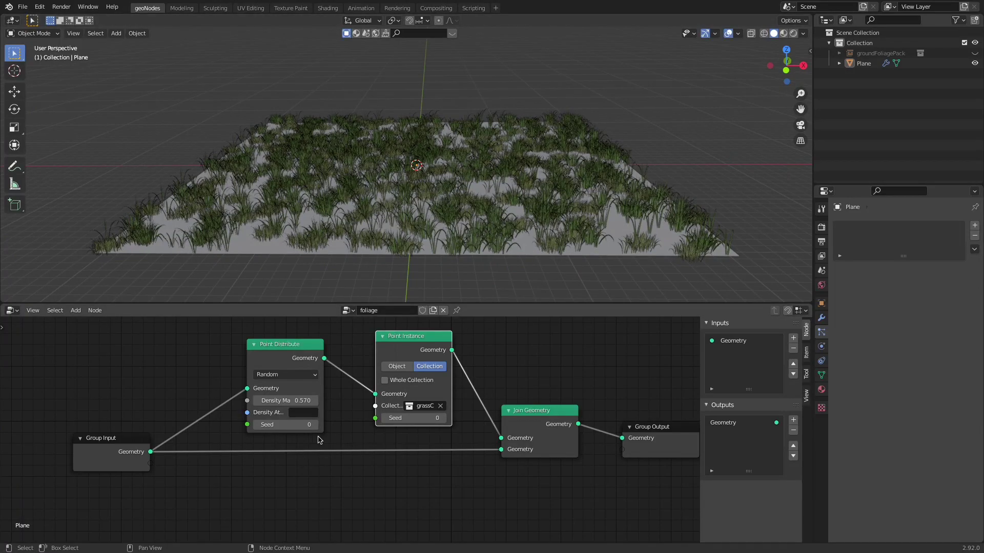
# - Hide the node editor's sidebar and spread the nodes to make room between Point Distribute and Point Instance
pyautogui.scroll(-2, 318, 439)
pyautogui.moveTo(366, 409); pyautogui.dragTo(346, 421, button='middle')
pyautogui.scroll(2, 459, 403)
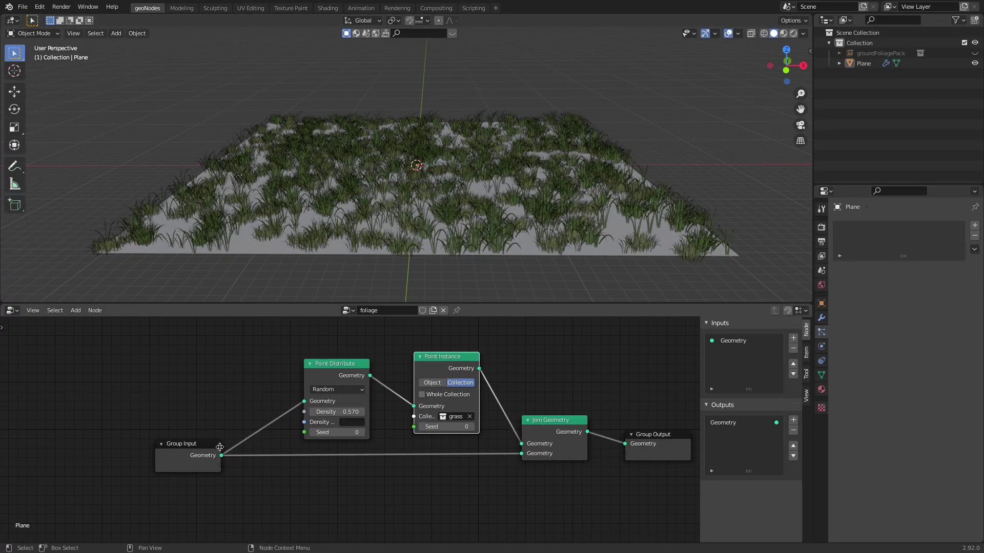
pyautogui.moveTo(373, 456); pyautogui.dragTo(316, 457, button='middle')
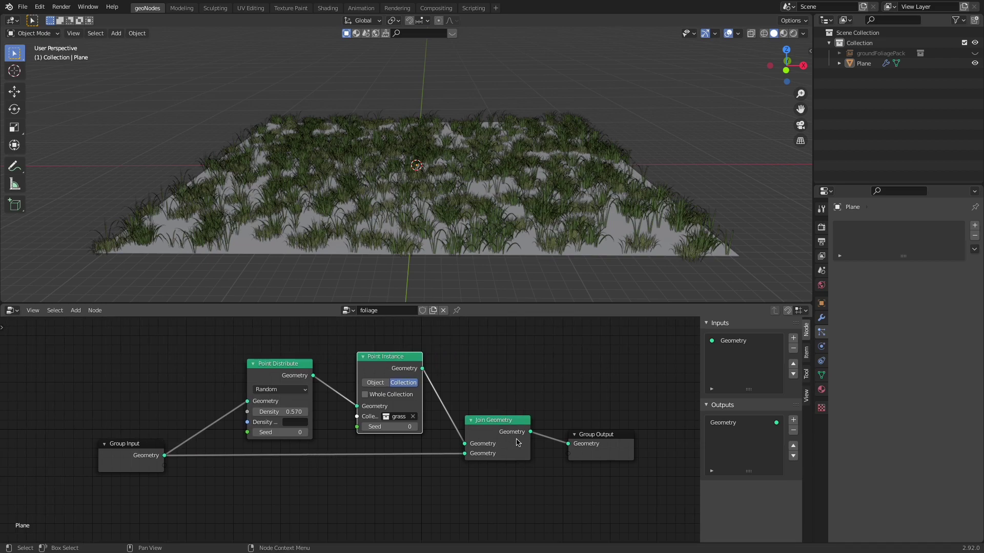
pyautogui.press('n')
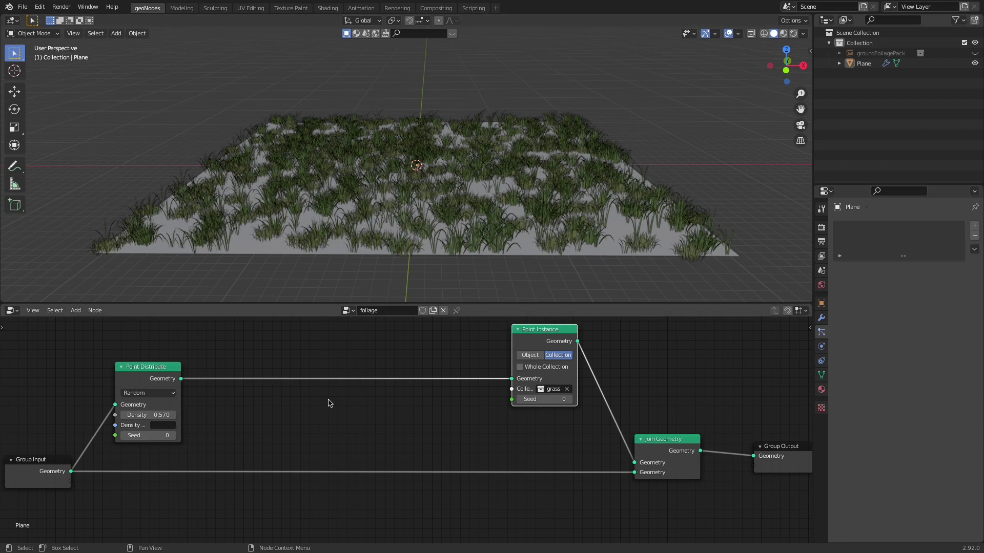
# - Insert an Attribute Randomize node between Point Distribute and Point Instance
pyautogui.hotkey('shift', 'a')
pyautogui.click(267, 402)
pyautogui.write('att')
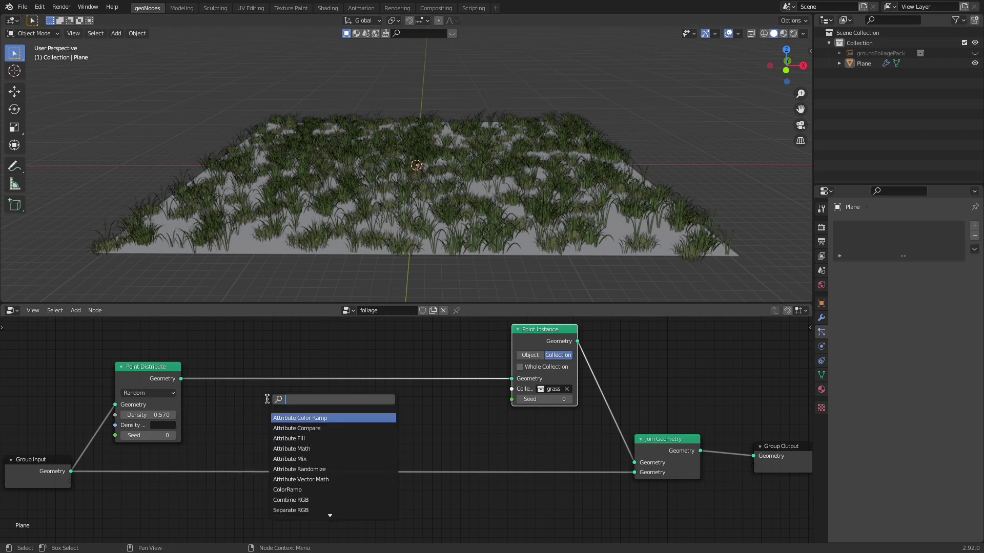
pyautogui.click(318, 469)
pyautogui.click(295, 385)
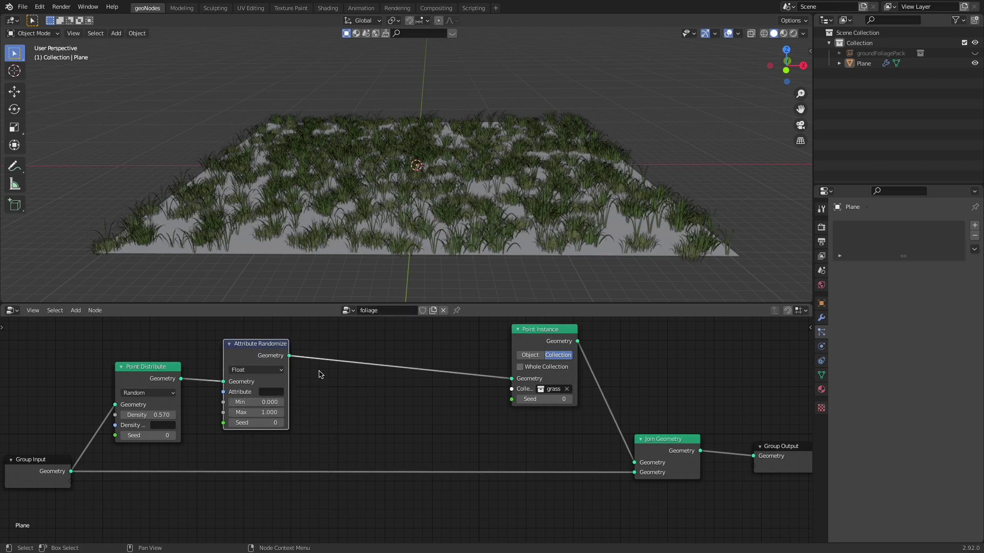
pyautogui.moveTo(333, 380); pyautogui.dragTo(435, 375, button='middle')
pyautogui.scroll(4, 452, 376)
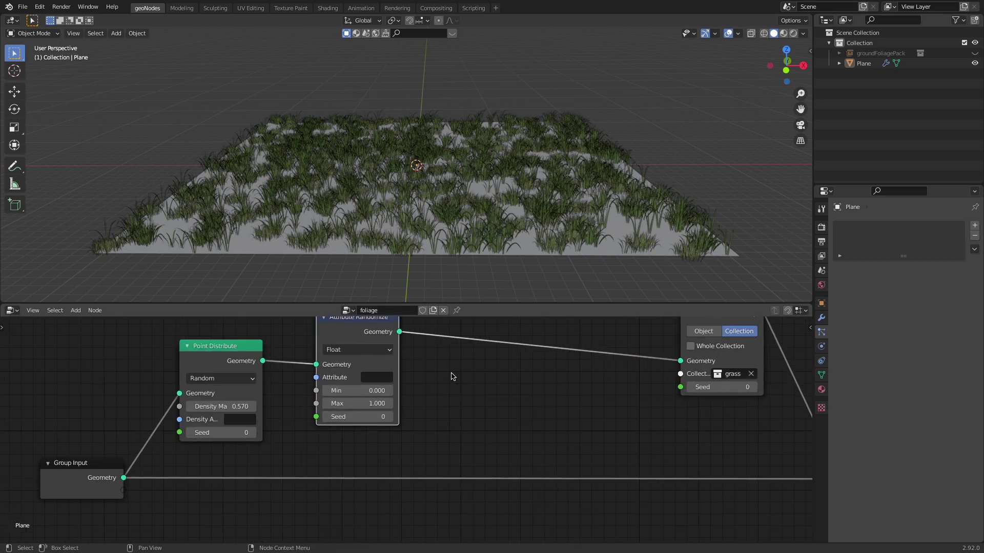
# - Set the Attribute Randomize node's attribute to scale
pyautogui.click(336, 396)
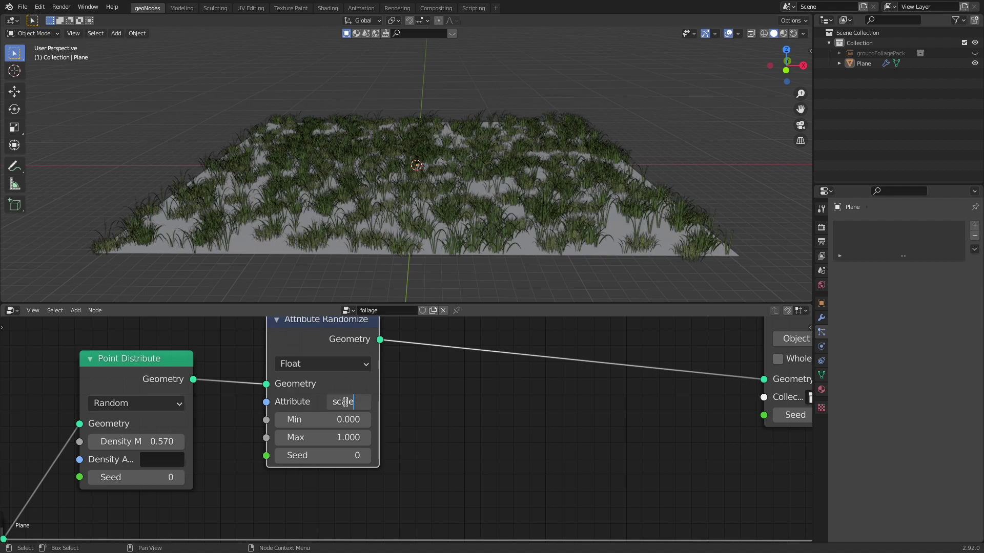
pyautogui.press('Return')
pyautogui.scroll(1, 393, 410)
pyautogui.moveTo(393, 411); pyautogui.dragTo(442, 441, button='middle')
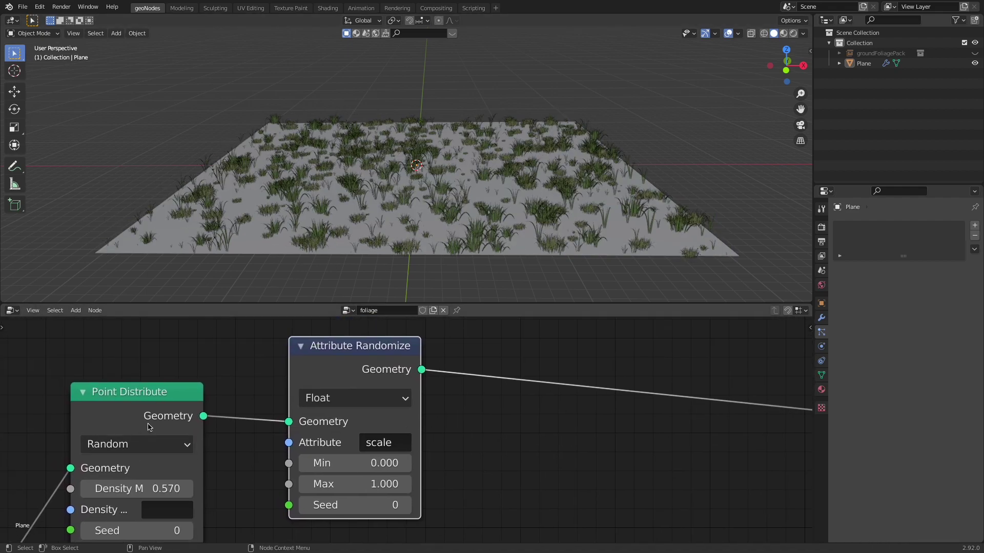
pyautogui.scroll(-2, 153, 425)
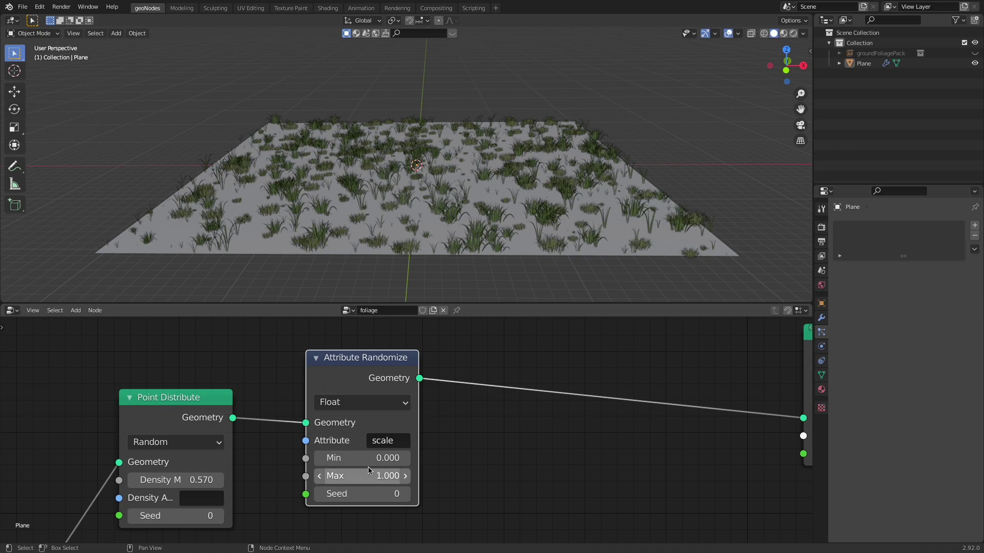
# - Set the scale randomization's maximum to 10 and view the grass from different sides
pyautogui.click(344, 478)
pyautogui.write('10')
pyautogui.press('Return')
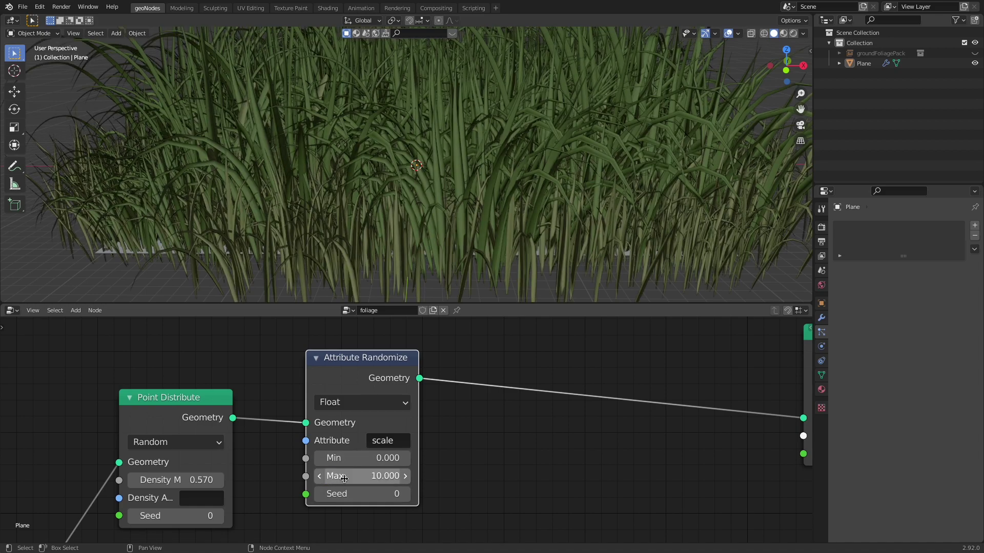
pyautogui.scroll(-5, 461, 246)
pyautogui.moveTo(461, 246); pyautogui.dragTo(520, 257, button='middle')
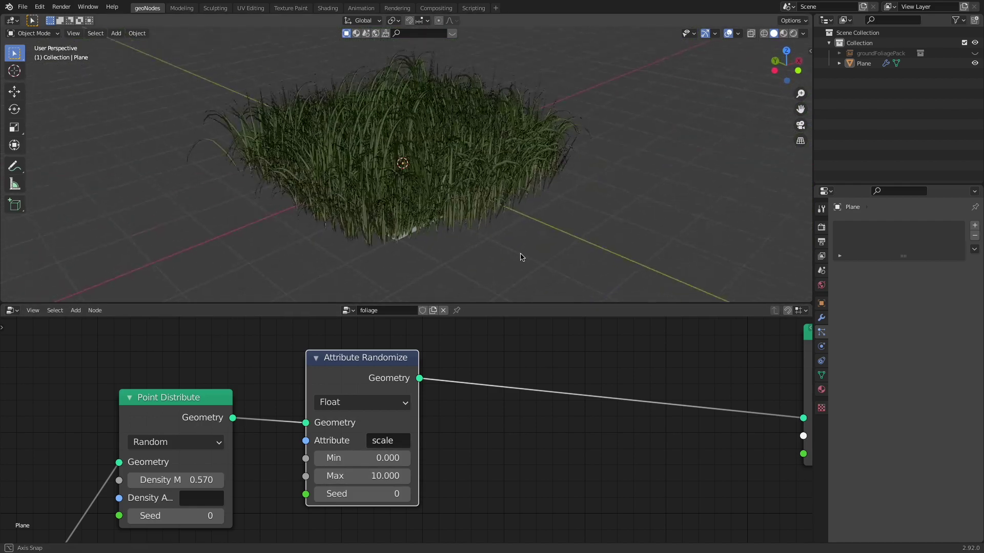
pyautogui.moveTo(394, 246); pyautogui.dragTo(459, 237, button='middle')
# - Set the scale randomization's maximum to 0.15
pyautogui.click(352, 478)
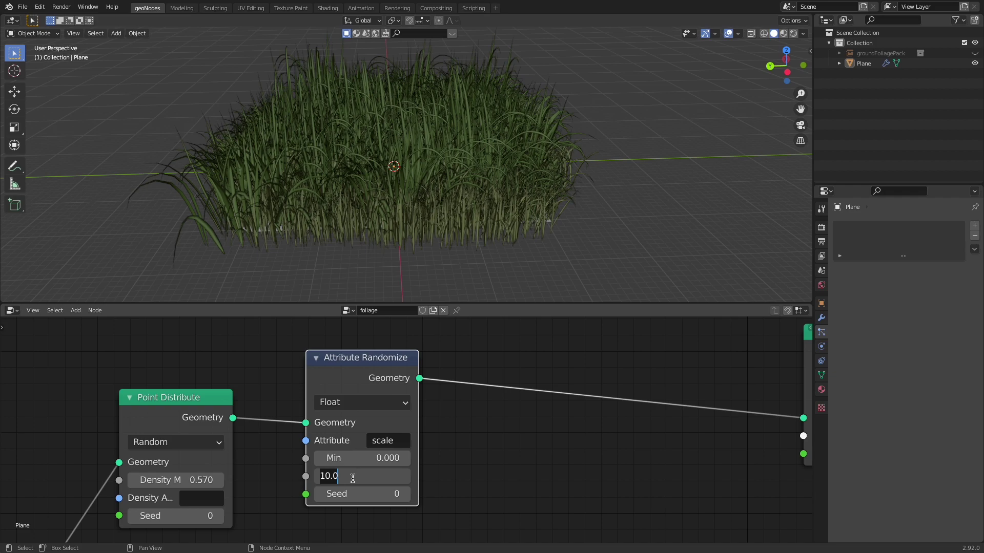
pyautogui.write('.15')
pyautogui.press('Return')
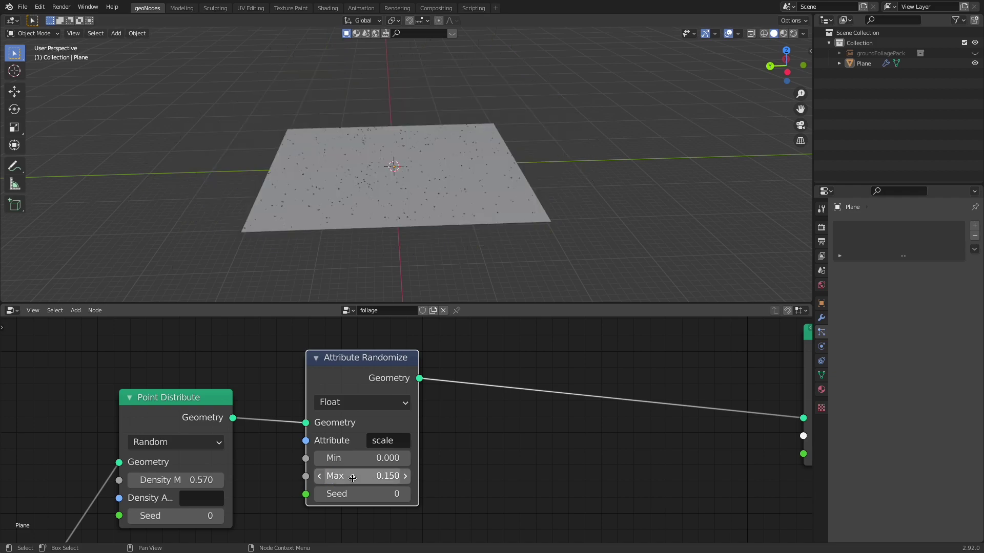
# - Set the scale randomization's maximum to 1.5 and check the grass up close
pyautogui.click(346, 478)
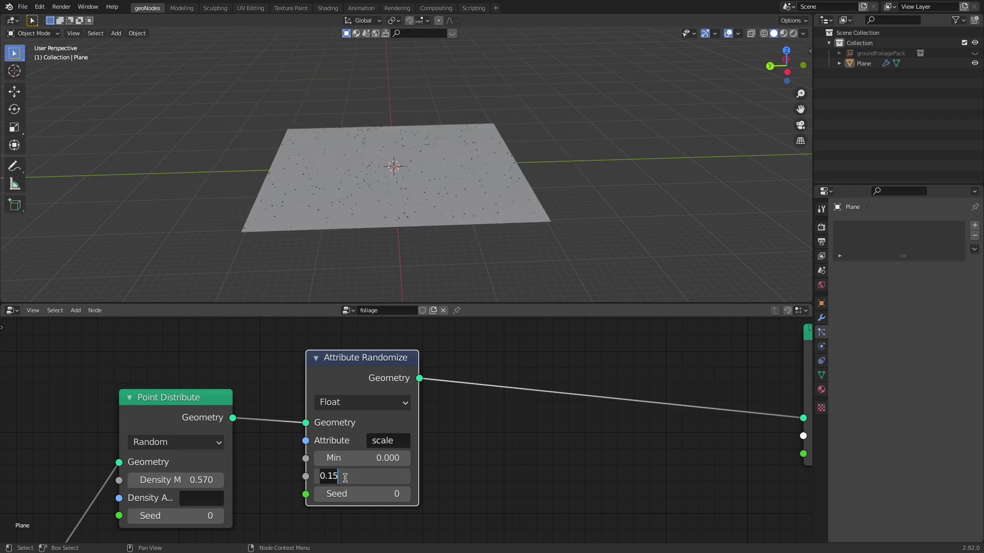
pyautogui.write('1.5')
pyautogui.press('Return')
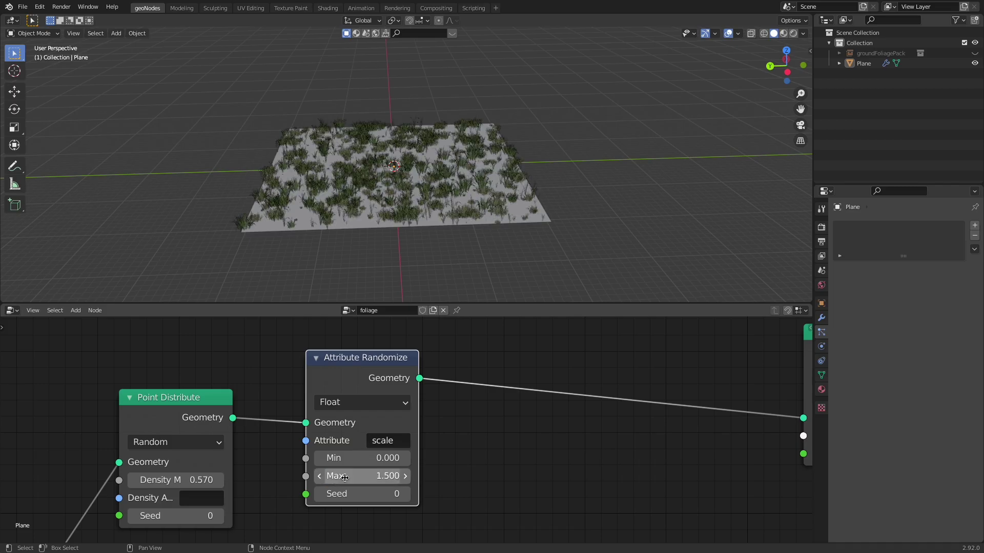
pyautogui.scroll(4, 425, 205)
pyautogui.moveTo(425, 204)
pyautogui.mouseDown(button='middle')
pyautogui.moveTo(504, 187)
pyautogui.moveTo(410, 198)
pyautogui.mouseUp(button='middle')
pyautogui.scroll(-1, 504, 188)
# - Try a scale minimum of -1.650, inspect the grass from the side, and reset the minimum to 0
pyautogui.keyDown('shift'); pyautogui.moveTo(344, 458); pyautogui.dragTo(285, 458); pyautogui.keyUp('shift')
pyautogui.moveTo(441, 235); pyautogui.dragTo(441, 214, button='middle')
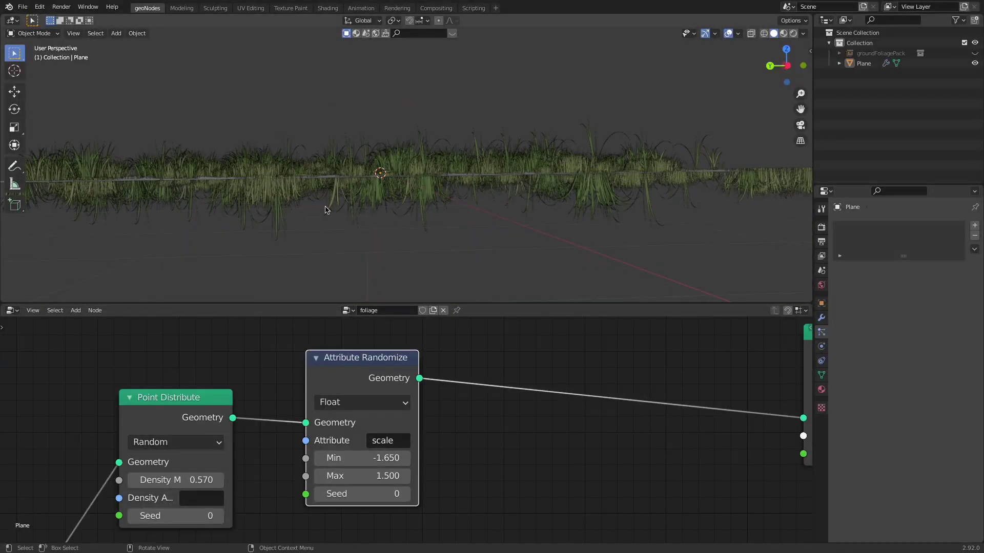
pyautogui.click(361, 460)
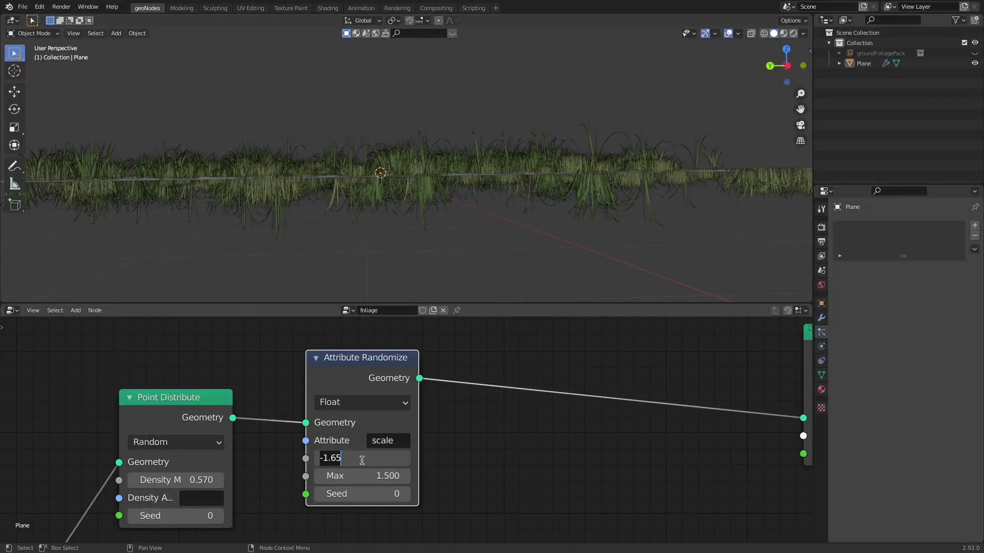
pyautogui.write('0')
pyautogui.press('Return')
pyautogui.moveTo(483, 255); pyautogui.dragTo(476, 278, button='middle')
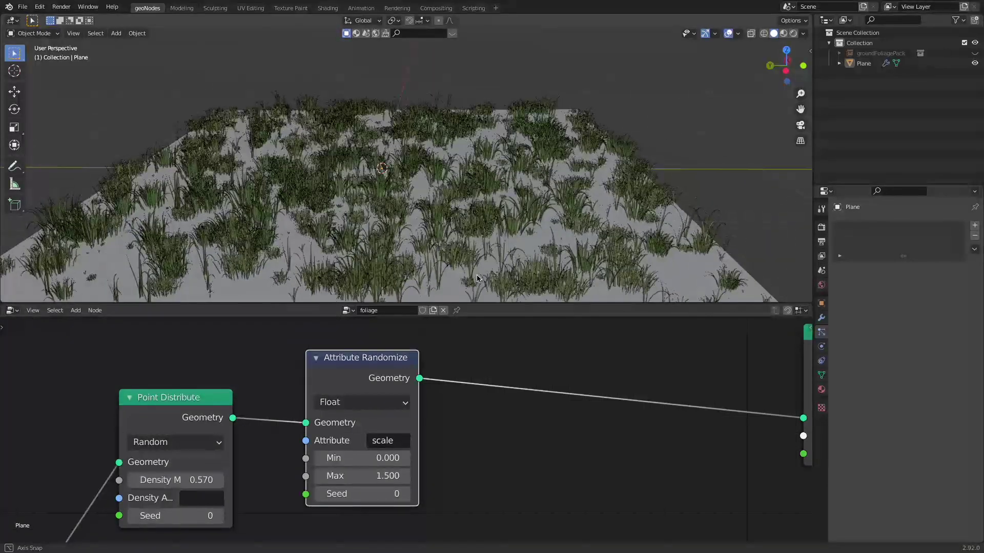
pyautogui.scroll(-6, 477, 275)
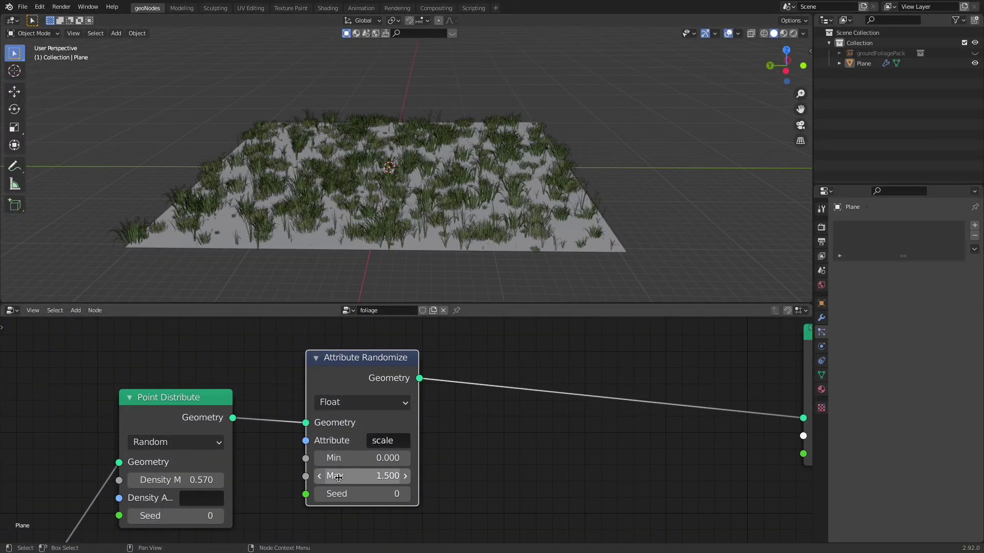
# - Step through seed values for the scale randomization and set the seed to 12
pyautogui.click(405, 494)
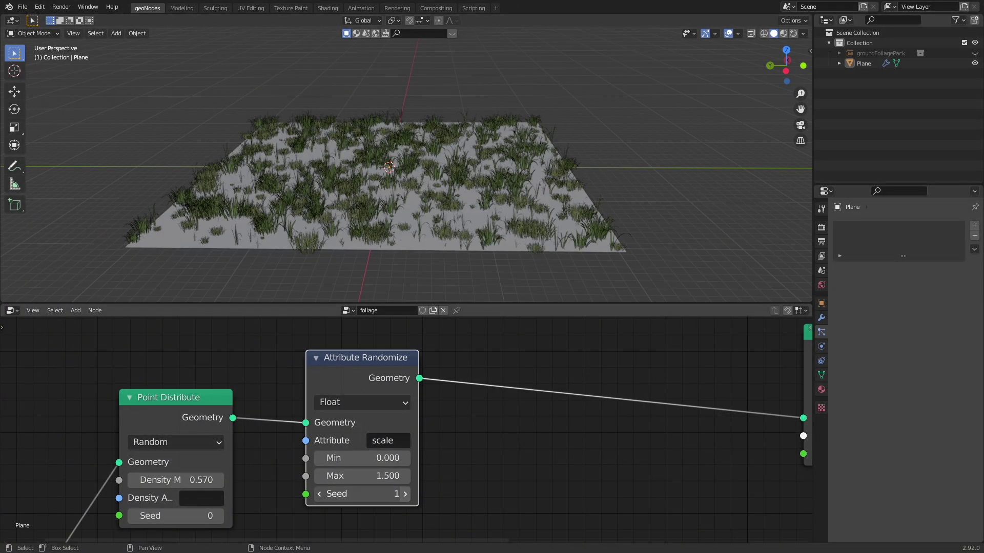
pyautogui.click(405, 494)
pyautogui.click(405, 494)
pyautogui.click(405, 494)
pyautogui.click(406, 494)
pyautogui.click(405, 494)
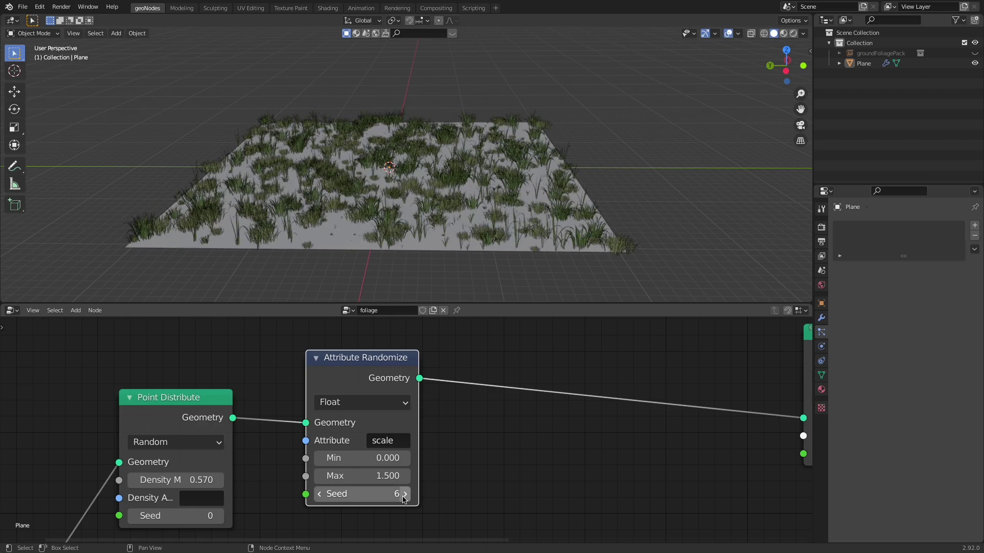
pyautogui.click(405, 494)
pyautogui.moveTo(520, 239)
pyautogui.mouseDown(button='middle')
pyautogui.moveTo(522, 250)
pyautogui.moveTo(519, 225)
pyautogui.mouseUp(button='middle')
pyautogui.moveTo(373, 494)
pyautogui.mouseDown()
pyautogui.moveTo(433, 494)
pyautogui.moveTo(388, 494)
pyautogui.mouseUp()
pyautogui.scroll(-2, 453, 428)
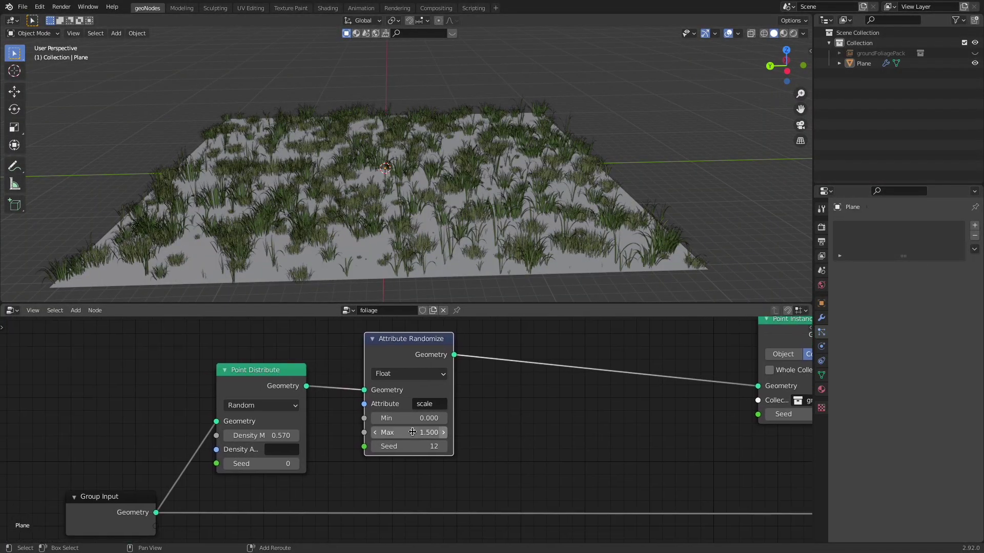
# - Raise the Point Distribute node's maximum density to 0.910 and nudge the Attribute Randomize node
pyautogui.moveTo(256, 436); pyautogui.dragTo(298, 435)
pyautogui.moveTo(405, 356); pyautogui.dragTo(399, 351)
pyautogui.scroll(-1, 494, 435)
pyautogui.moveTo(496, 437); pyautogui.dragTo(420, 439, button='middle')
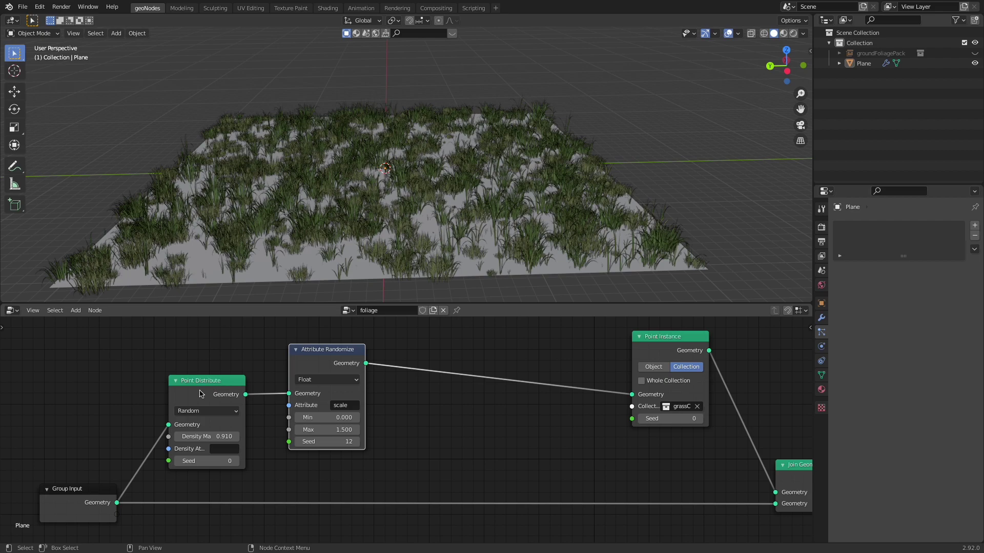
# - Duplicate the Attribute Randomize node and insert the copy between the original and Point Instance
pyautogui.keyDown('ctrl'); pyautogui.hscroll(3, 419, 393); pyautogui.keyUp('ctrl')
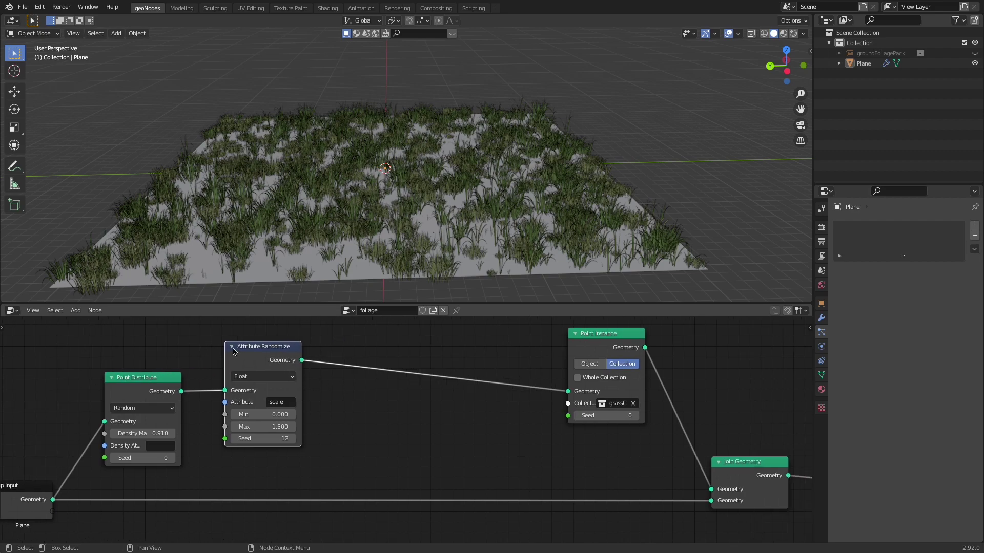
pyautogui.hotkey('shift', 'd')
pyautogui.click(380, 351)
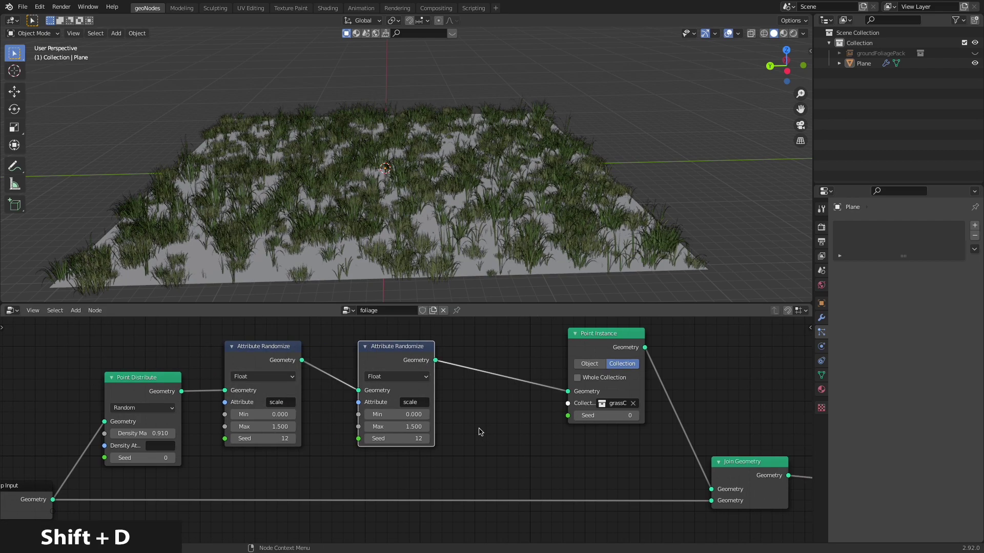
# - Set the duplicated Attribute Randomize node's attribute to rotation
pyautogui.scroll(1, 430, 380)
pyautogui.click(423, 393)
pyautogui.write('ro')
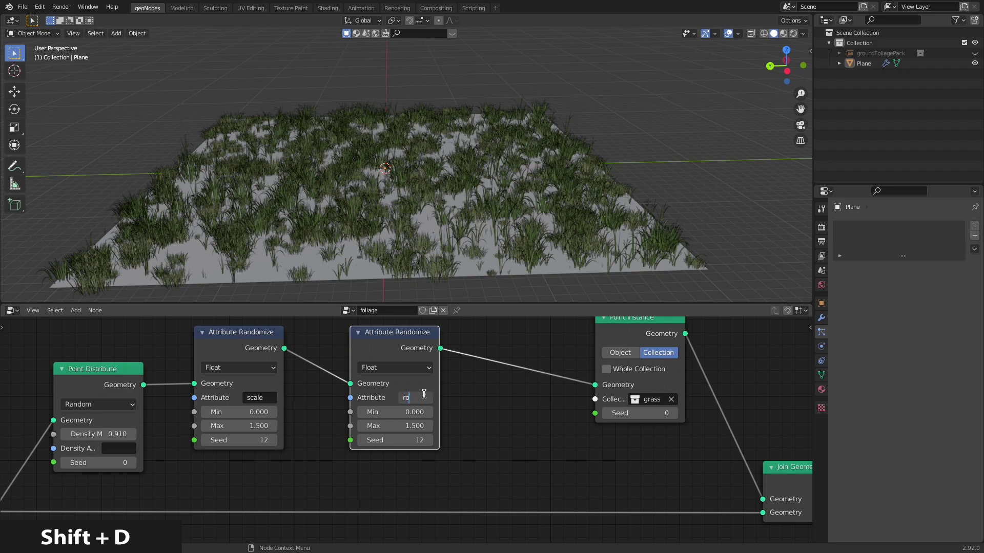
pyautogui.write('tat')
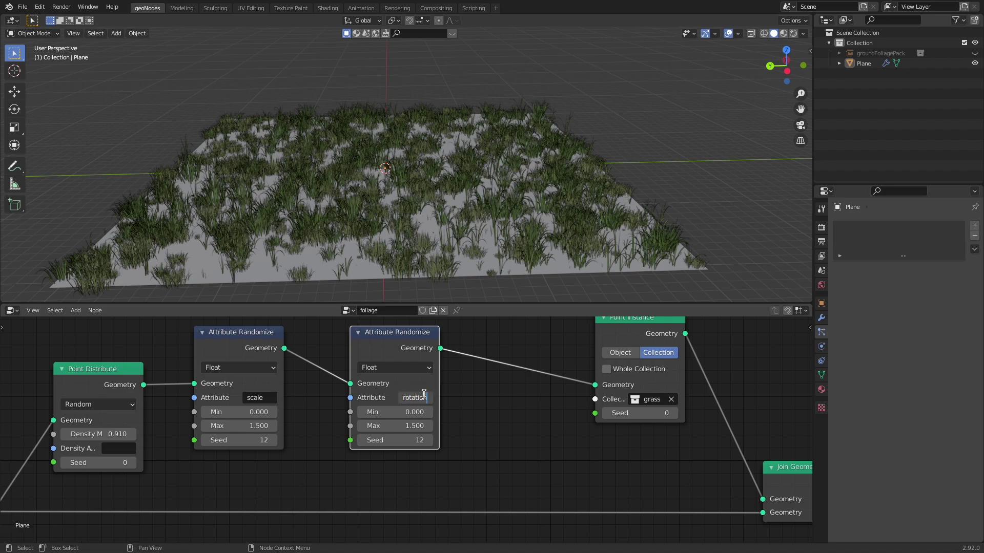
pyautogui.write('ion')
pyautogui.press('Return')
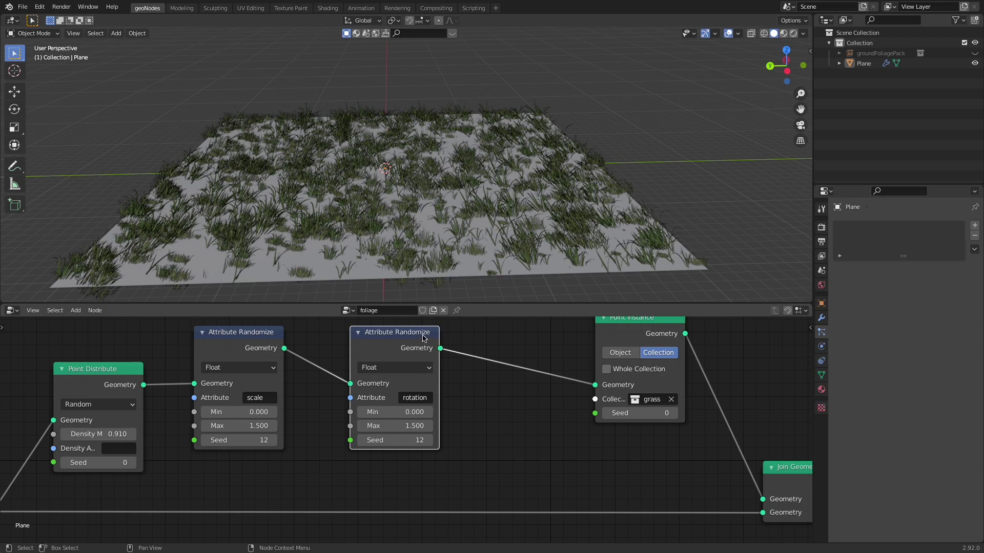
# - Switch the rotation Attribute Randomize node's data type from Float to Vector and reposition the node
pyautogui.scroll(2, 419, 223)
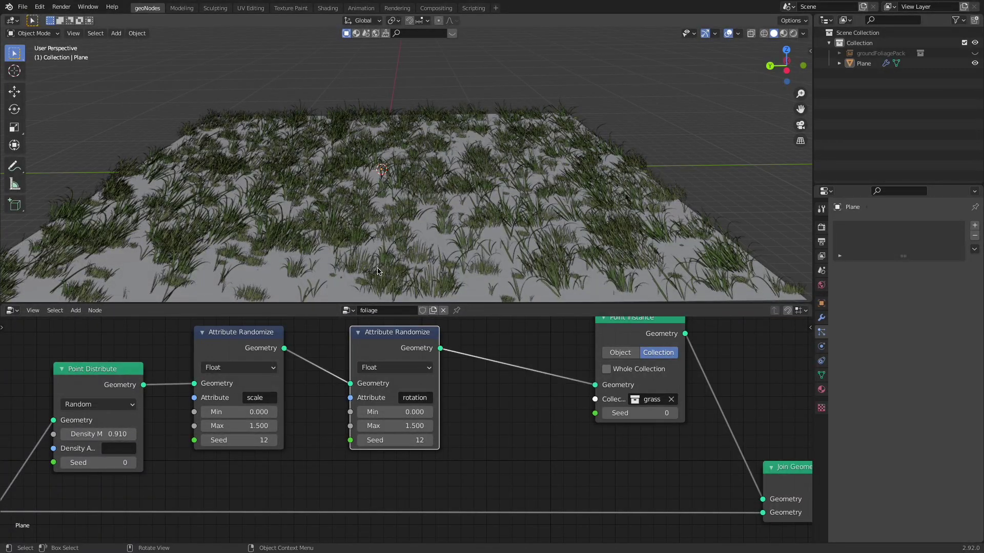
pyautogui.scroll(4, 377, 273)
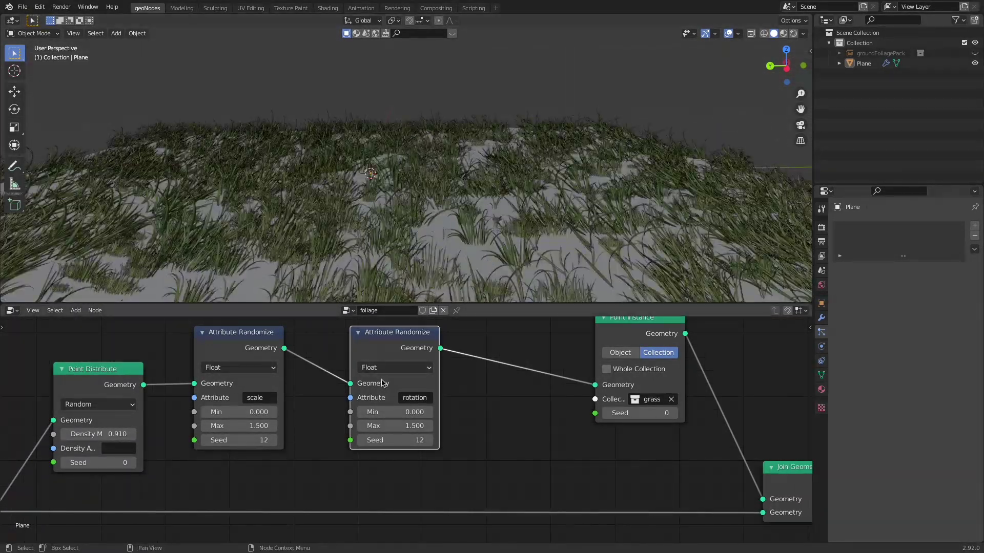
pyautogui.click(380, 367)
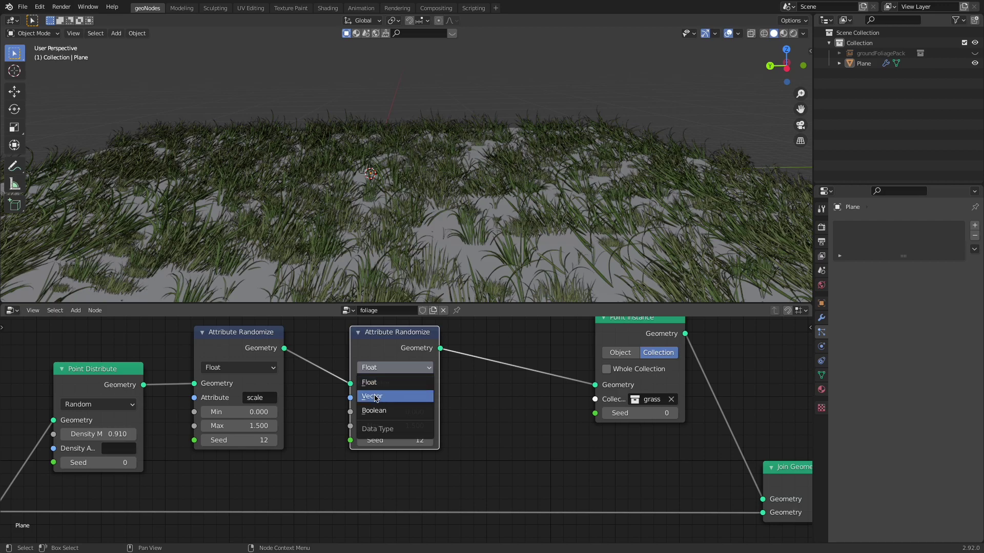
pyautogui.click(381, 396)
pyautogui.moveTo(395, 341); pyautogui.dragTo(388, 529)
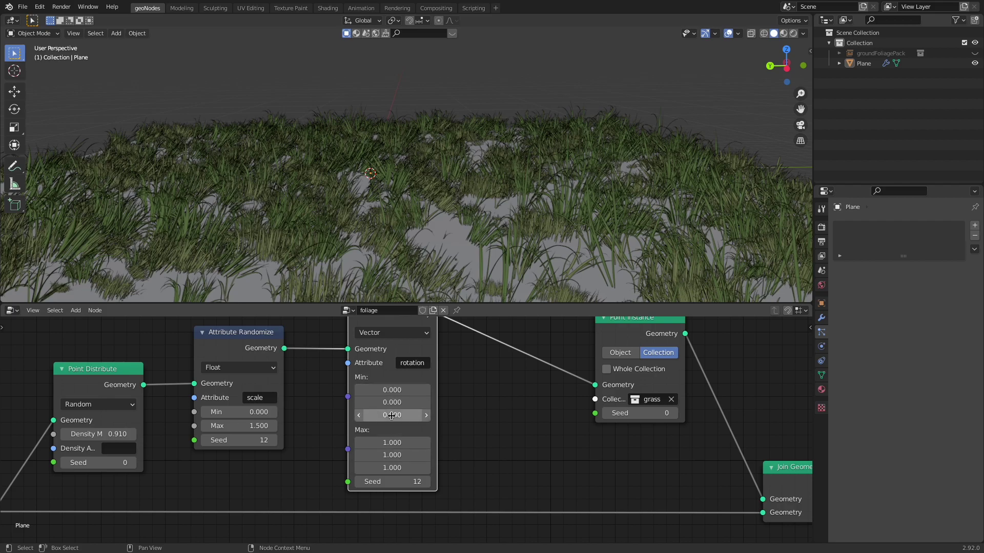
# - Set the first two maximum components (X and Y) of the rotation randomization to 0
pyautogui.click(389, 442)
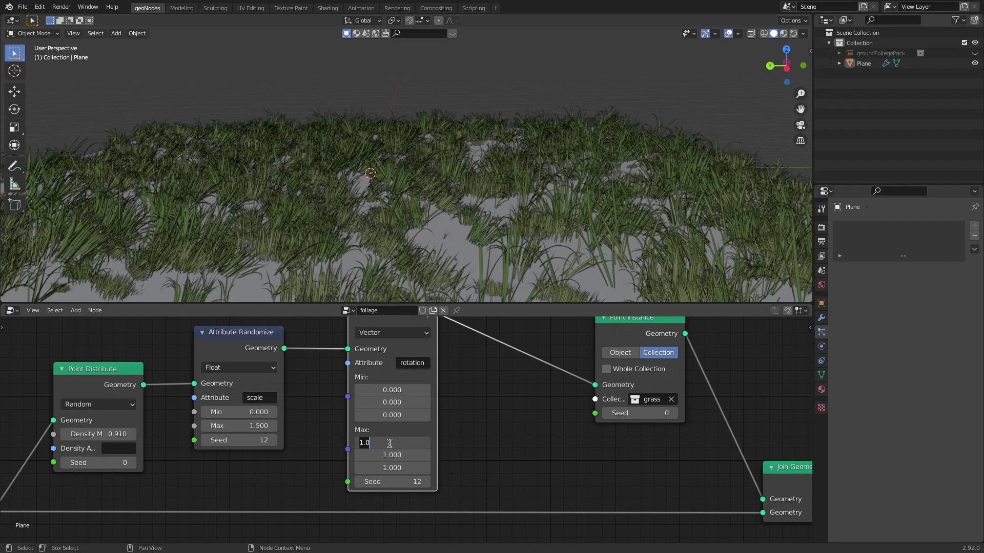
pyautogui.write('0')
pyautogui.press('Tab')
pyautogui.write('0')
pyautogui.press('Return')
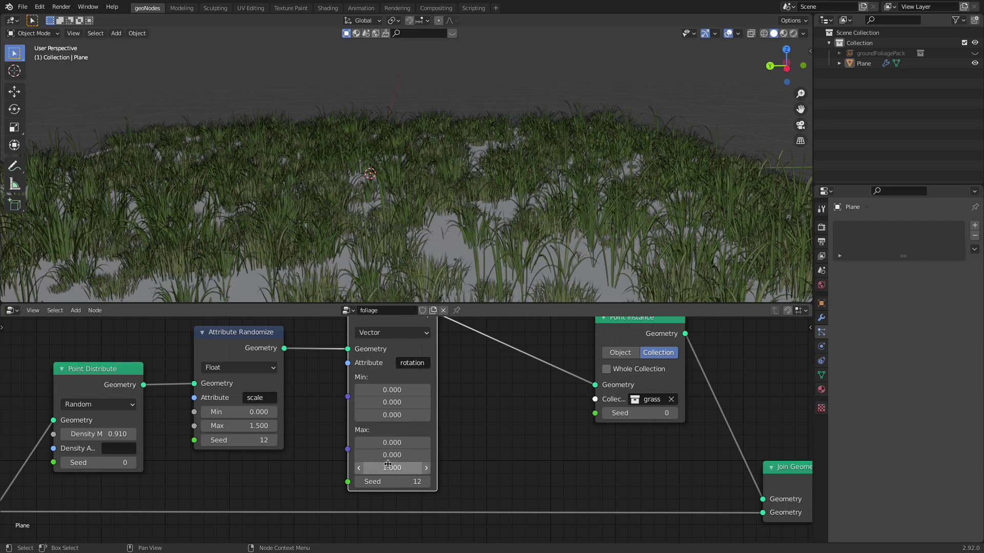
# - Try several maximum Z values for the rotation randomization and set it to 360
pyautogui.moveTo(387, 467); pyautogui.dragTo(603, 232)
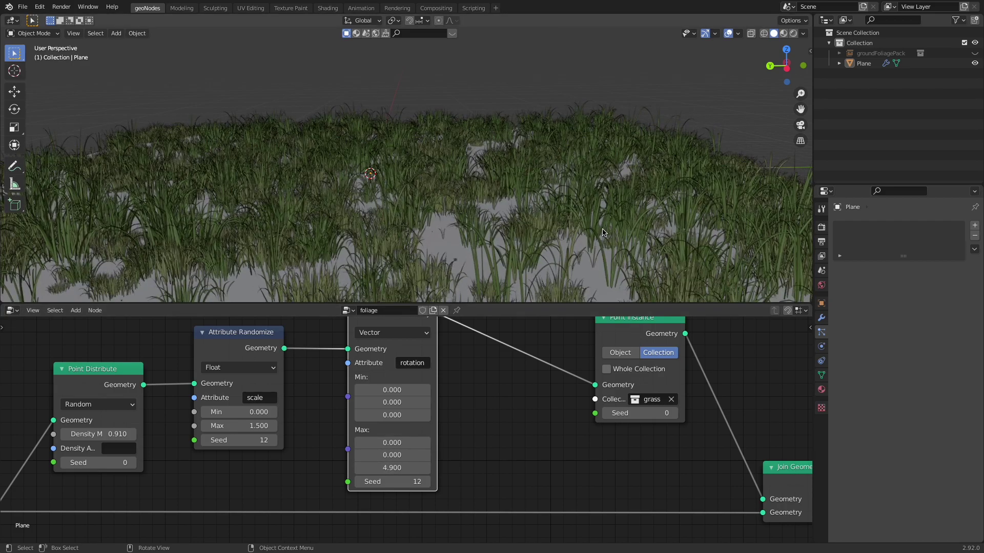
pyautogui.press('n')
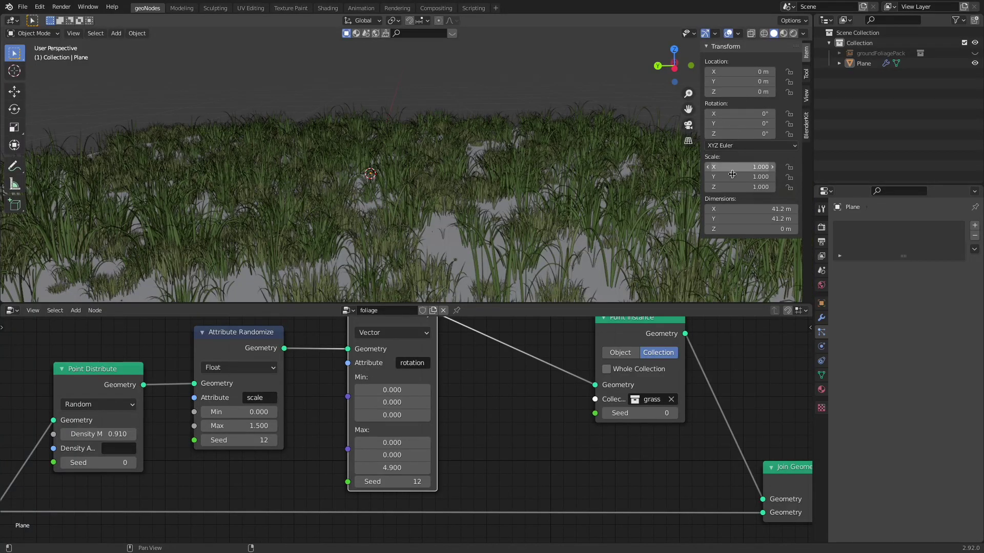
pyautogui.press('n')
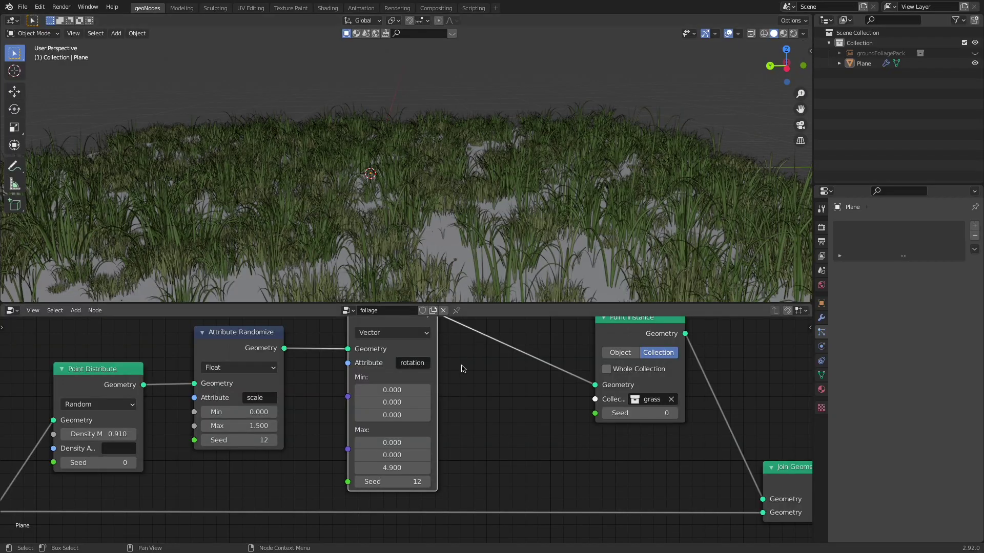
pyautogui.moveTo(392, 468)
pyautogui.mouseDown()
pyautogui.moveTo(425, 468)
pyautogui.moveTo(359, 467)
pyautogui.moveTo(543, 467)
pyautogui.moveTo(386, 471)
pyautogui.mouseUp()
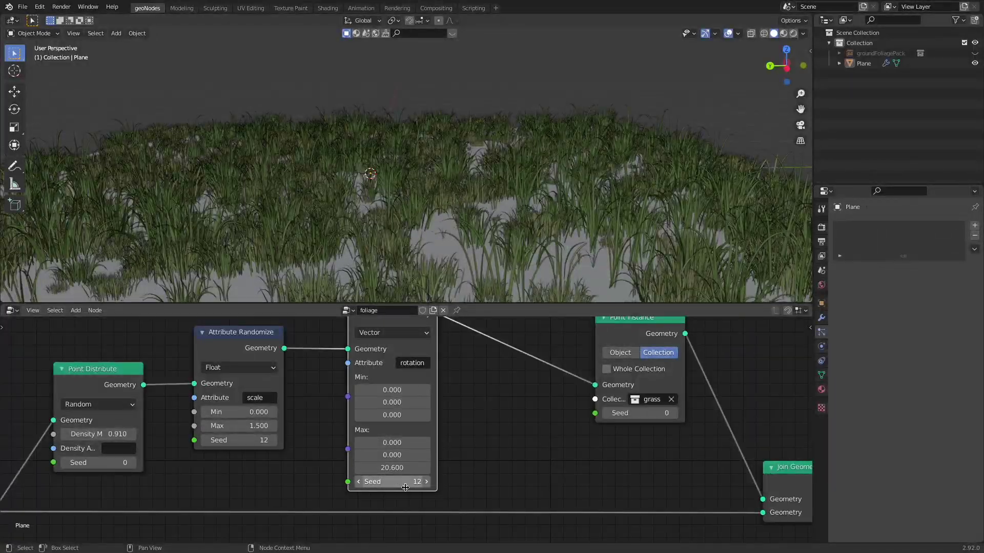
pyautogui.click(390, 468)
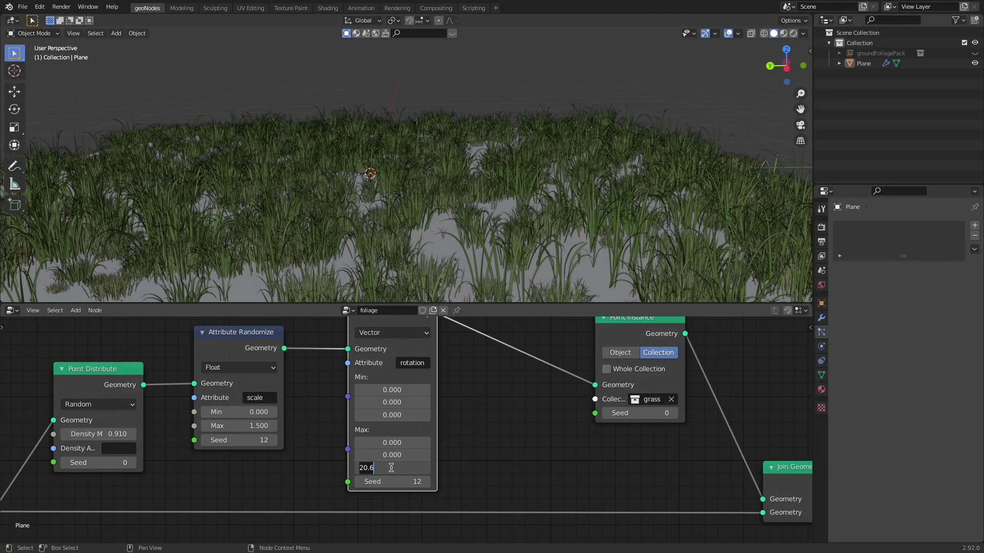
pyautogui.press('Return')
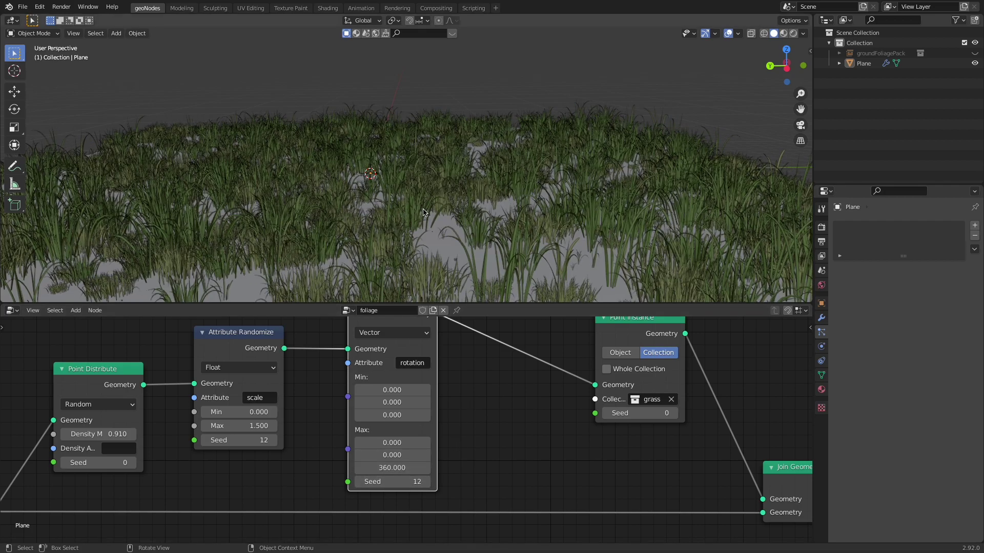
# - Set the rotation randomization's seed to 35
pyautogui.moveTo(424, 209); pyautogui.dragTo(395, 211, button='middle')
pyautogui.scroll(-4, 315, 227)
pyautogui.moveTo(323, 222); pyautogui.dragTo(334, 235, button='middle')
pyautogui.scroll(2, 334, 235)
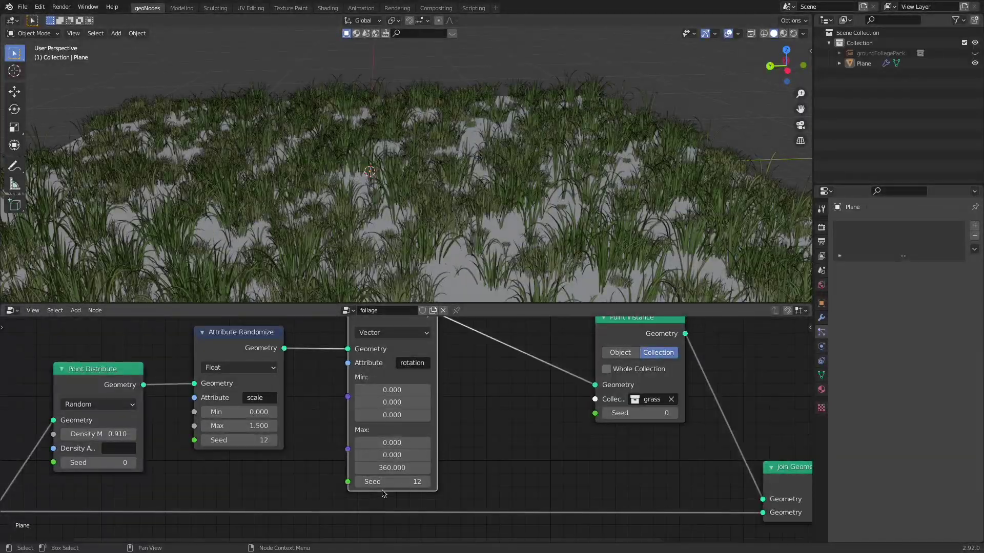
pyautogui.moveTo(373, 482); pyautogui.dragTo(399, 484)
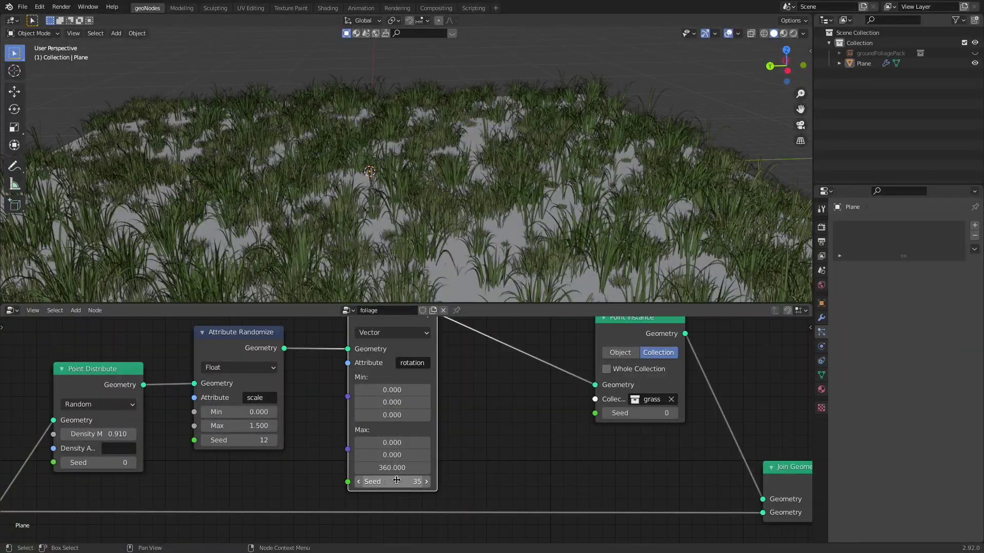
# - Enter Edit Mode on the plane and subdivide its mesh
pyautogui.scroll(-6, 487, 154)
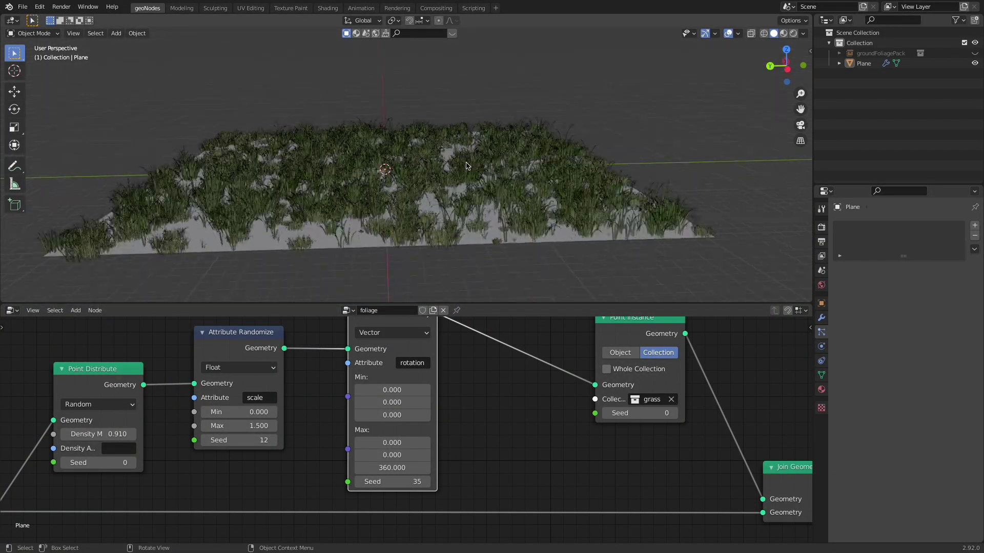
pyautogui.scroll(5, 463, 161)
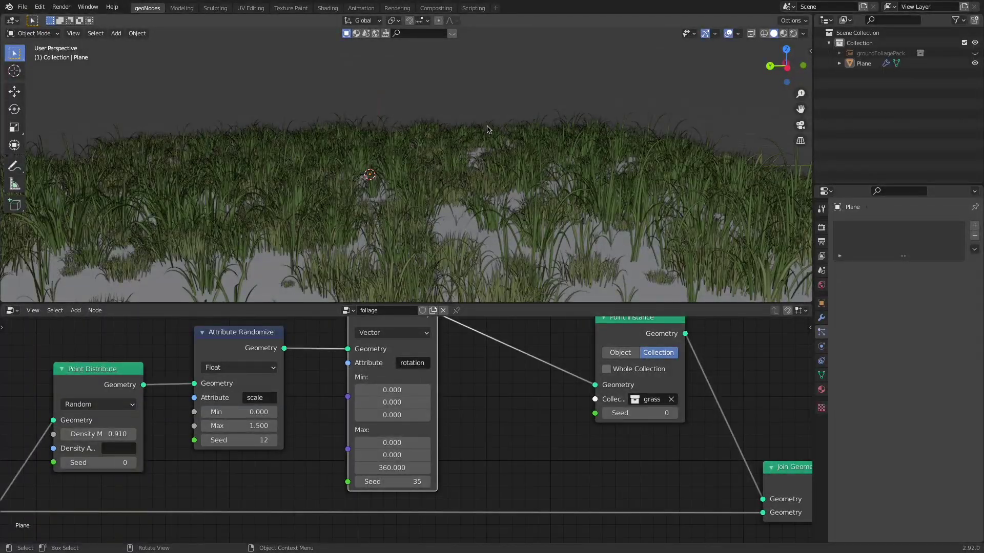
pyautogui.scroll(-1, 437, 200)
pyautogui.moveTo(433, 191)
pyautogui.mouseDown(button='middle')
pyautogui.moveTo(436, 210)
pyautogui.moveTo(460, 198)
pyautogui.moveTo(457, 207)
pyautogui.moveTo(433, 200)
pyautogui.mouseUp(button='middle')
pyautogui.press('Tab')
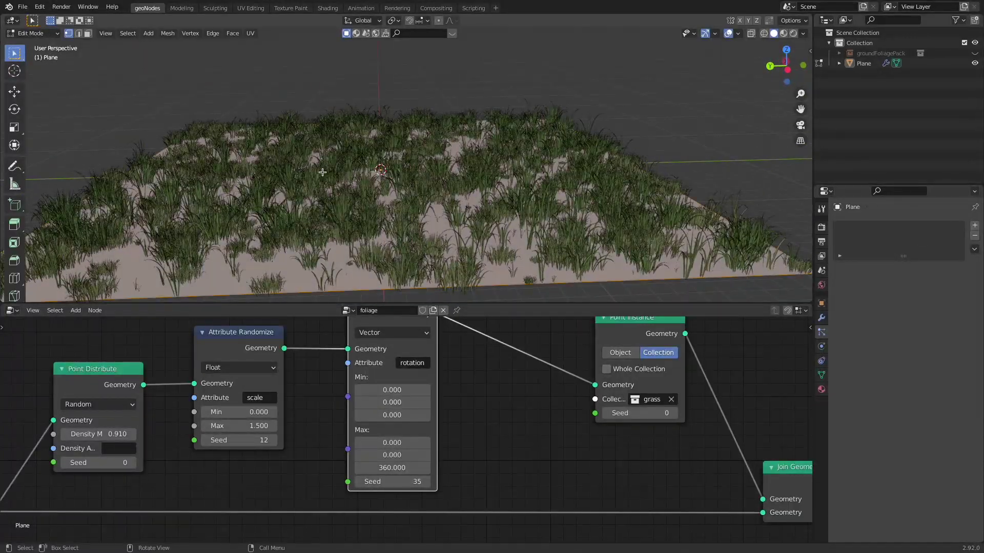
pyautogui.rightClick(344, 172)
pyautogui.click(325, 172)
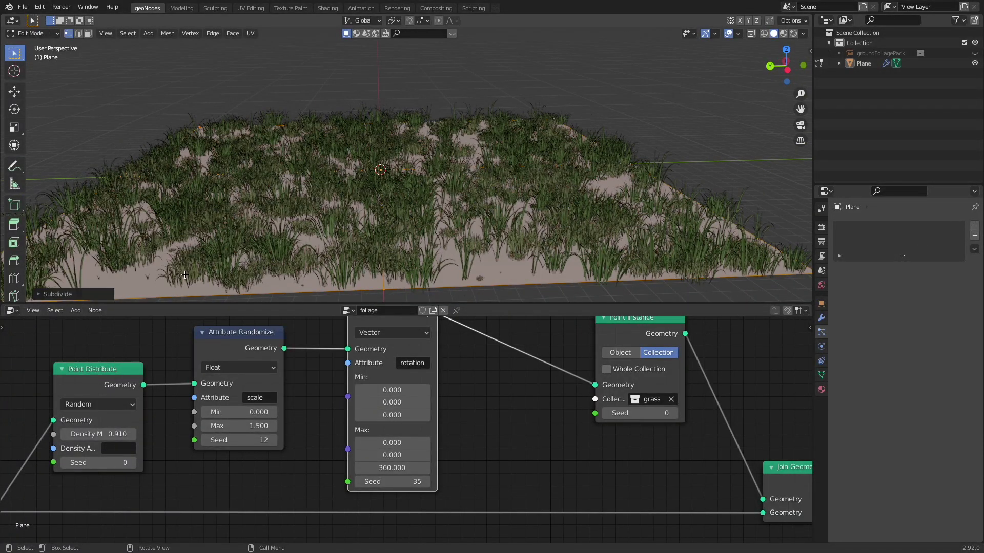
# - Set the subdivision to 30 cuts and add a fractal amount to make the ground surface uneven
pyautogui.click(40, 295)
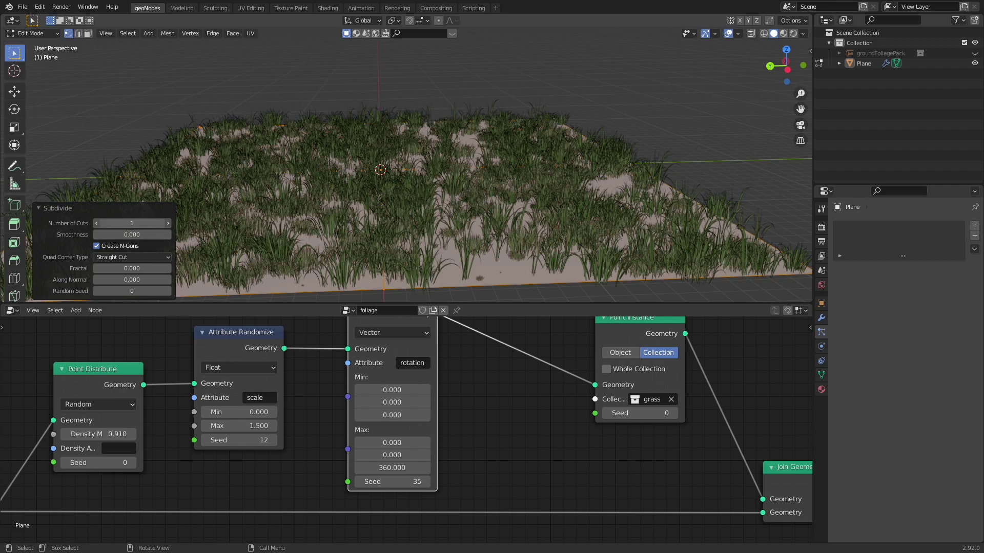
pyautogui.press('Return')
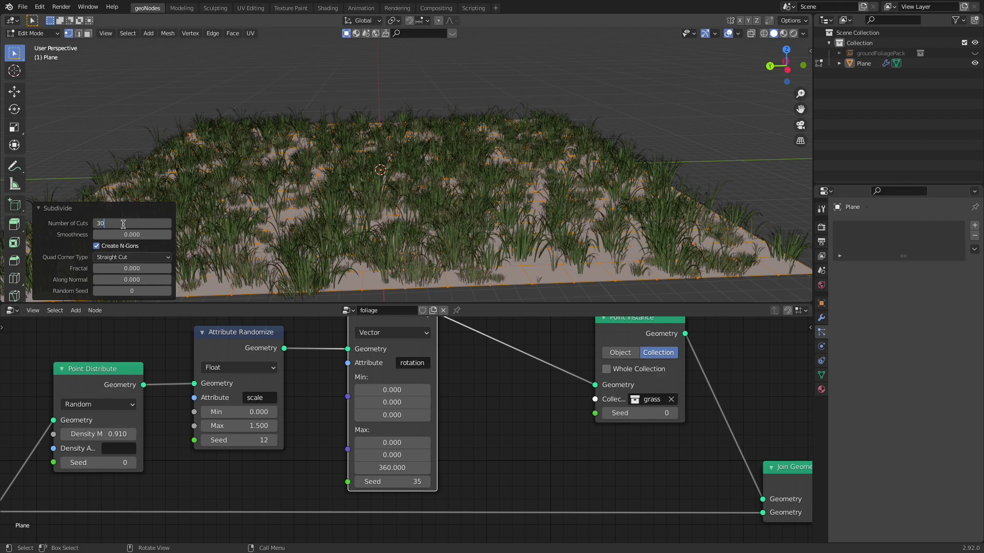
pyautogui.press('Return')
pyautogui.moveTo(131, 268); pyautogui.dragTo(135, 268)
pyautogui.rightClick(398, 190)
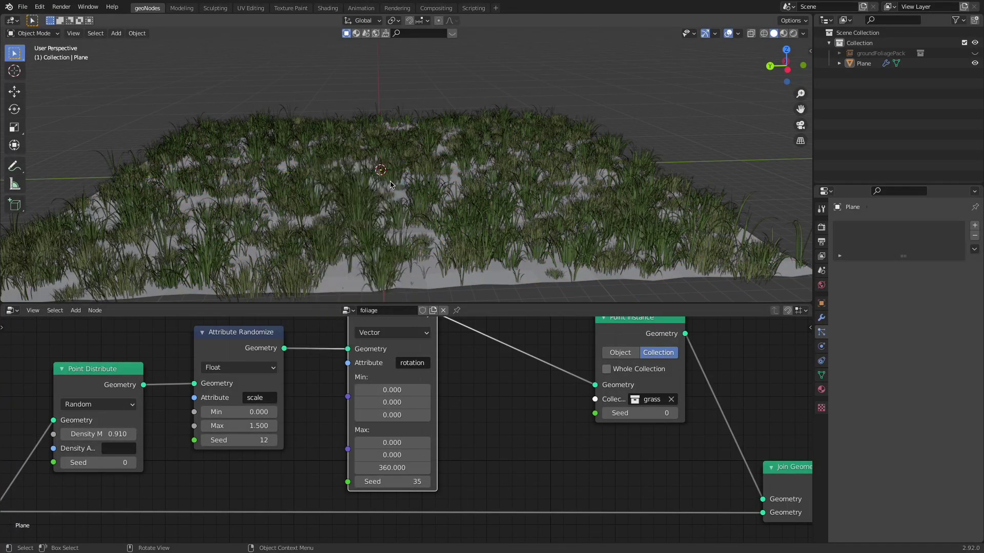
# - Raise vertices in the plane's middle area into hills using smooth proportional editing with an influence size of about 15.9
pyautogui.press('Tab')
pyautogui.rightClick(433, 254)
pyautogui.press('Tab')
pyautogui.moveTo(394, 164); pyautogui.dragTo(378, 151, button='middle')
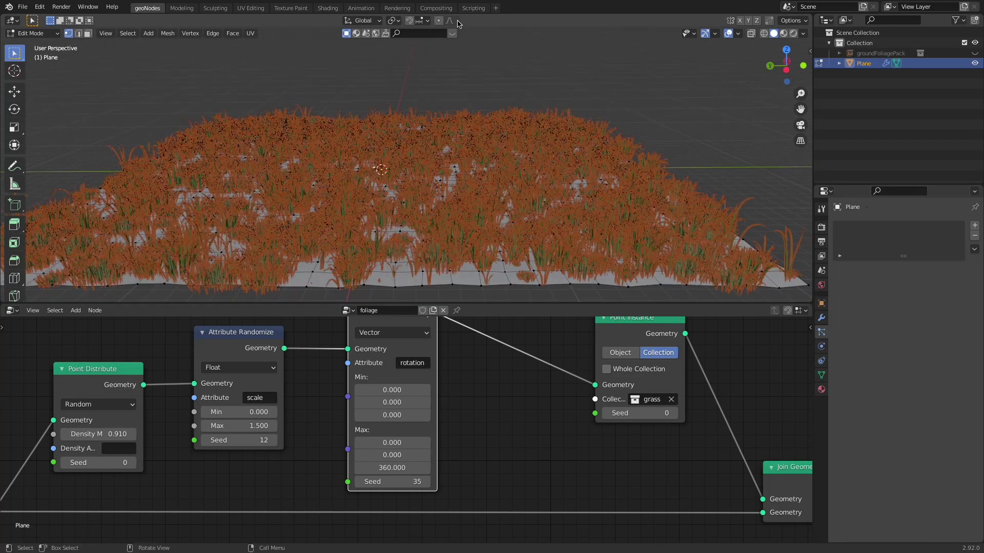
pyautogui.press('g')
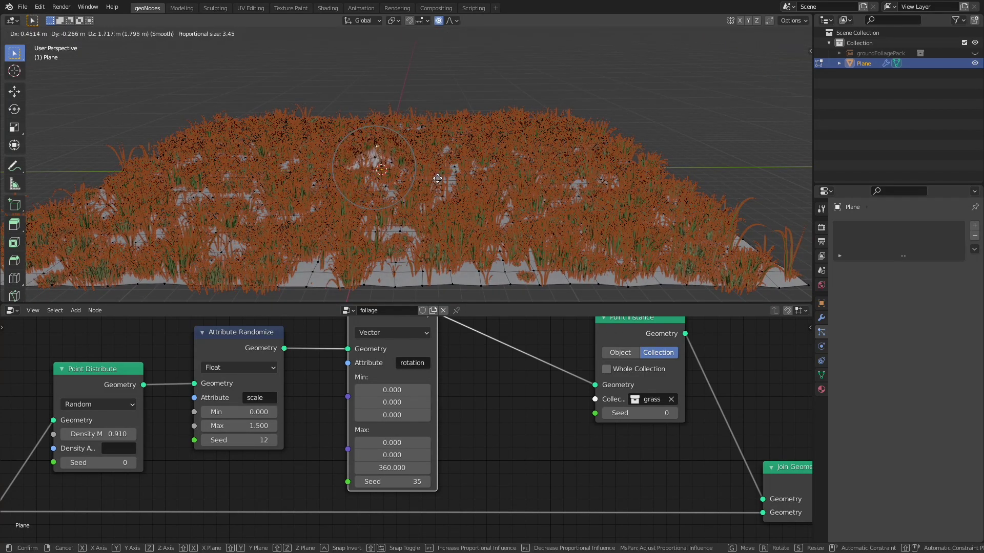
pyautogui.scroll(-9, 435, 158)
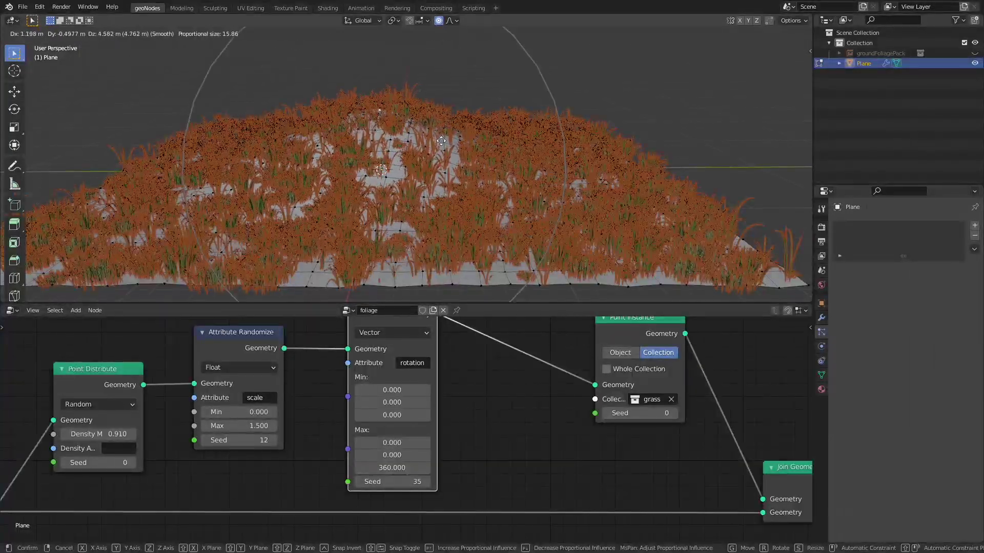
pyautogui.click(443, 151)
pyautogui.press('g')
pyautogui.click(490, 140)
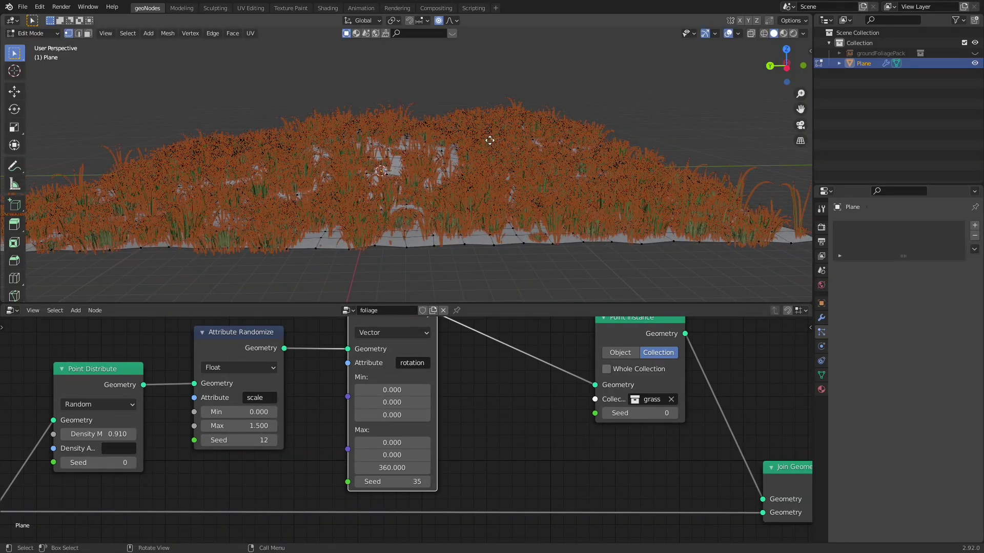
# - Return the plane to Object Mode and deselect it
pyautogui.press('Tab')
pyautogui.click(484, 278)
pyautogui.moveTo(484, 279); pyautogui.dragTo(467, 246, button='middle')
pyautogui.scroll(-5, 505, 430)
pyautogui.press('Tab')
pyautogui.scroll(2, 430, 147)
pyautogui.press('Tab')
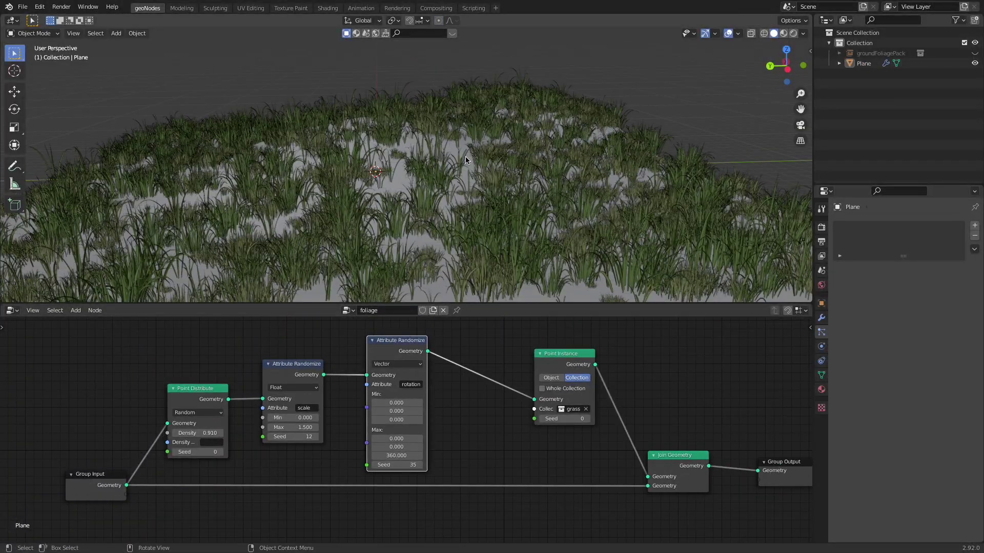
# - Move the Point Instance node closer to the rotation randomizer and the Group Input node farther from Point Distribute
pyautogui.moveTo(556, 363); pyautogui.dragTo(497, 375)
pyautogui.scroll(-1, 466, 434)
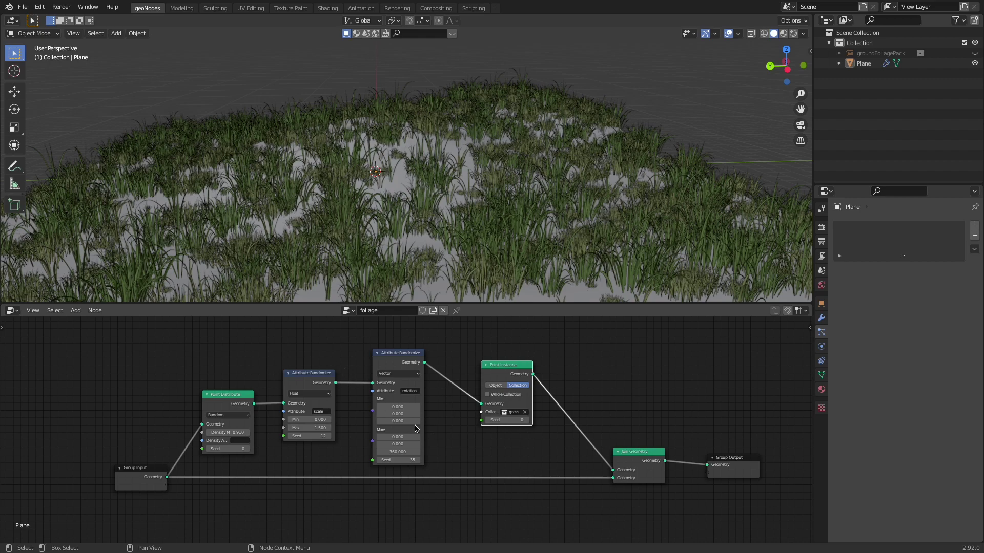
pyautogui.moveTo(413, 429); pyautogui.dragTo(412, 411, button='middle')
pyautogui.scroll(-1, 176, 464)
pyautogui.moveTo(156, 453); pyautogui.dragTo(48, 485)
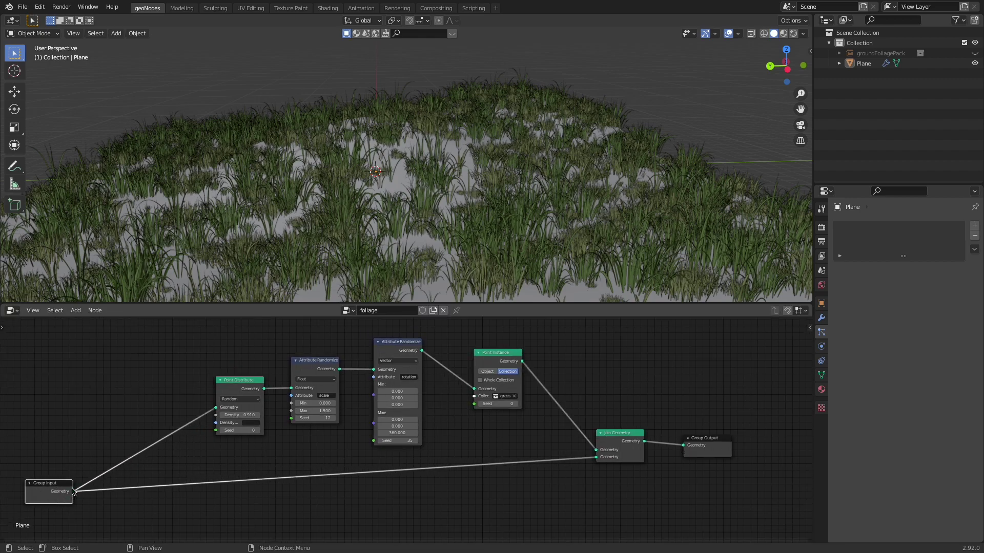
# - Move the Join Geometry, Group Output and Group Input nodes outward and below the scatter nodes
pyautogui.moveTo(315, 446); pyautogui.dragTo(301, 400, button='middle')
pyautogui.moveTo(590, 388); pyautogui.dragTo(603, 433)
pyautogui.moveTo(692, 398); pyautogui.dragTo(752, 452)
pyautogui.moveTo(618, 433); pyautogui.dragTo(682, 445)
pyautogui.moveTo(479, 445); pyautogui.dragTo(551, 443, button='middle')
pyautogui.moveTo(90, 447); pyautogui.dragTo(60, 478)
# - Select the Point Distribute, both Attribute Randomize and Point Instance nodes together and shift them upward
pyautogui.scroll(-3, 484, 435)
pyautogui.moveTo(484, 435); pyautogui.dragTo(447, 462, button='middle')
pyautogui.moveTo(591, 344); pyautogui.dragTo(247, 433)
pyautogui.scroll(1, 479, 374)
pyautogui.moveTo(478, 374); pyautogui.dragTo(477, 360)
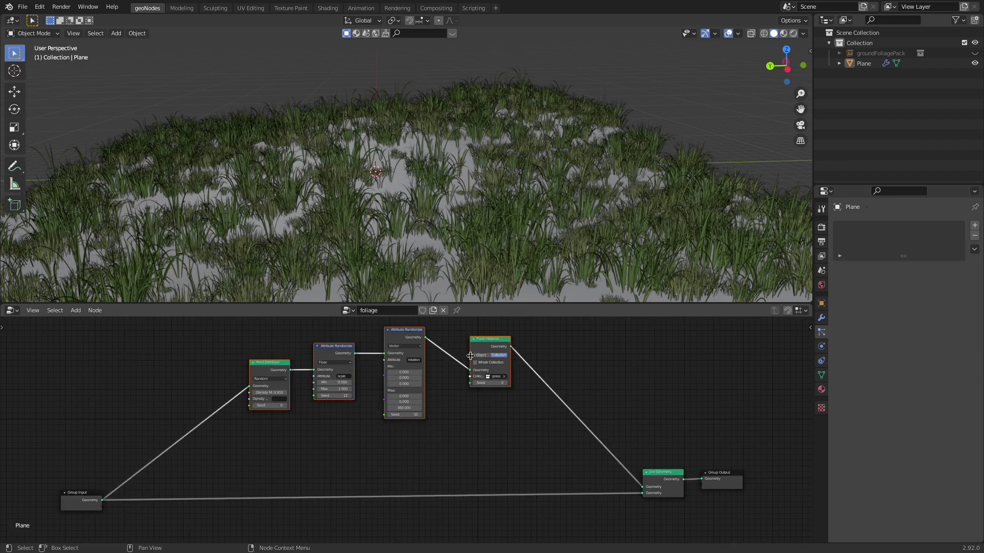
# - Duplicate the four selected scatter nodes with their input links kept and place the copies below the originals
pyautogui.moveTo(451, 400); pyautogui.dragTo(450, 397, button='middle')
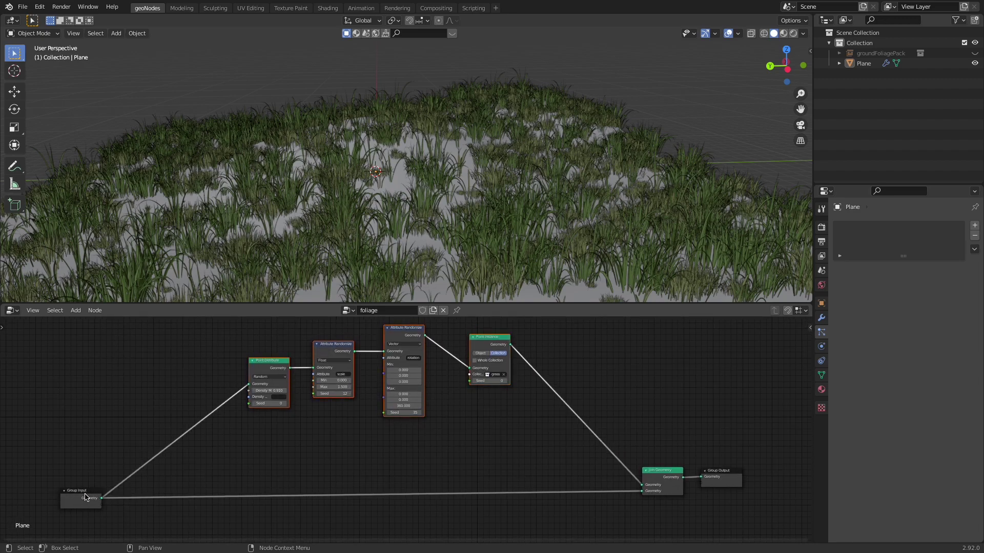
pyautogui.hotkey('ctrl', 'shift', 'd')
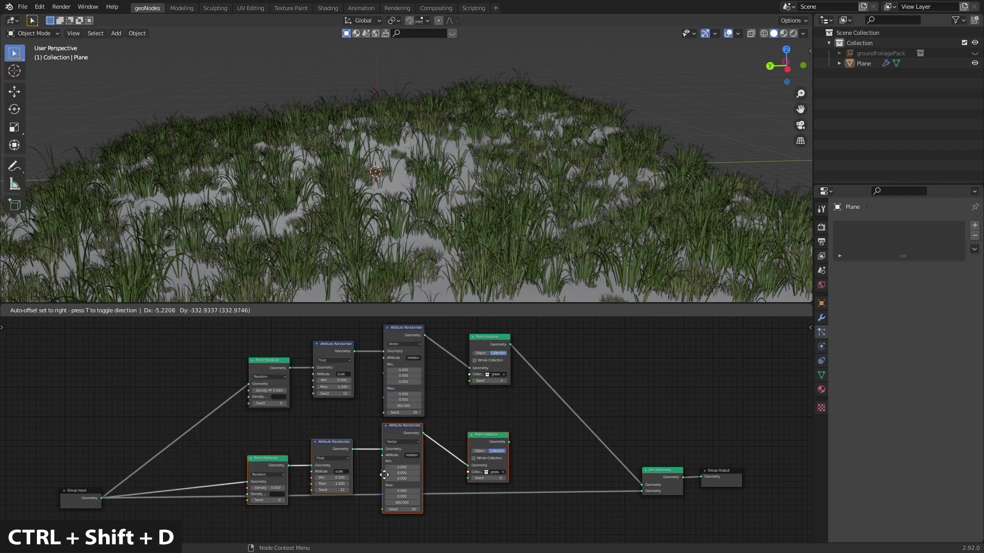
pyautogui.click(384, 474)
pyautogui.moveTo(371, 434); pyautogui.dragTo(427, 392, button='middle')
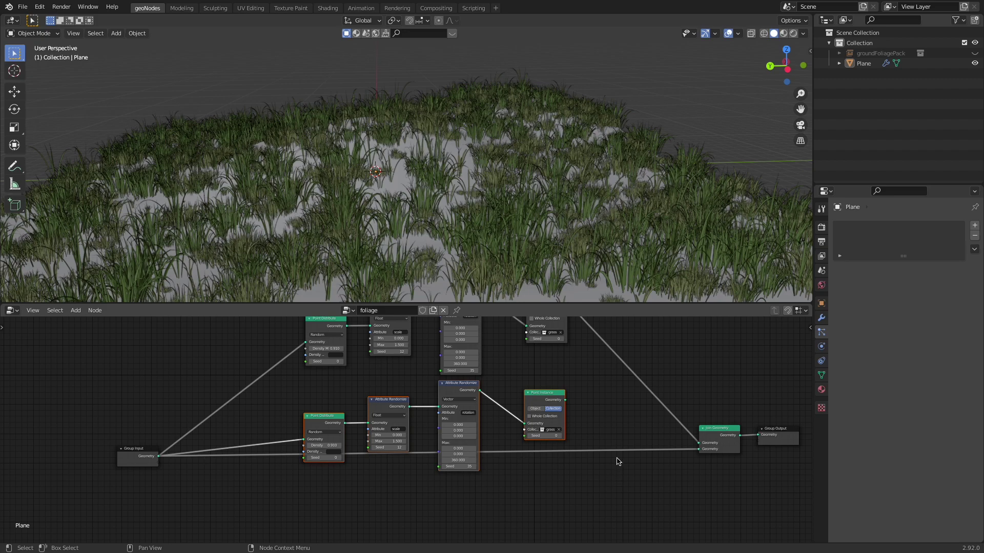
# - Spread Join Geometry with Group Output, and Group Input, farther from the two scatter branches to free up space
pyautogui.scroll(2, 617, 461)
pyautogui.moveTo(729, 444); pyautogui.dragTo(531, 452, button='middle')
pyautogui.scroll(-4, 569, 442)
pyautogui.moveTo(642, 402); pyautogui.dragTo(591, 507)
pyautogui.moveTo(302, 477); pyautogui.dragTo(444, 420, button='middle')
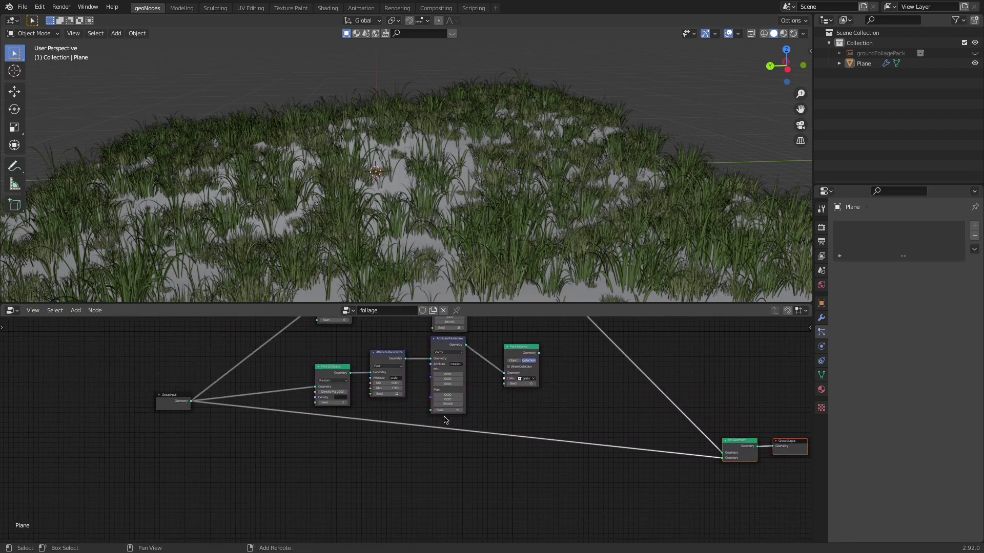
pyautogui.moveTo(174, 404); pyautogui.dragTo(140, 463)
pyautogui.moveTo(475, 370); pyautogui.dragTo(387, 433, button='middle')
pyautogui.scroll(-1, 400, 443)
# - Duplicate the Join Geometry node and insert the copy between the original branch's Point Instance and the existing Join Geometry
pyautogui.click(629, 504)
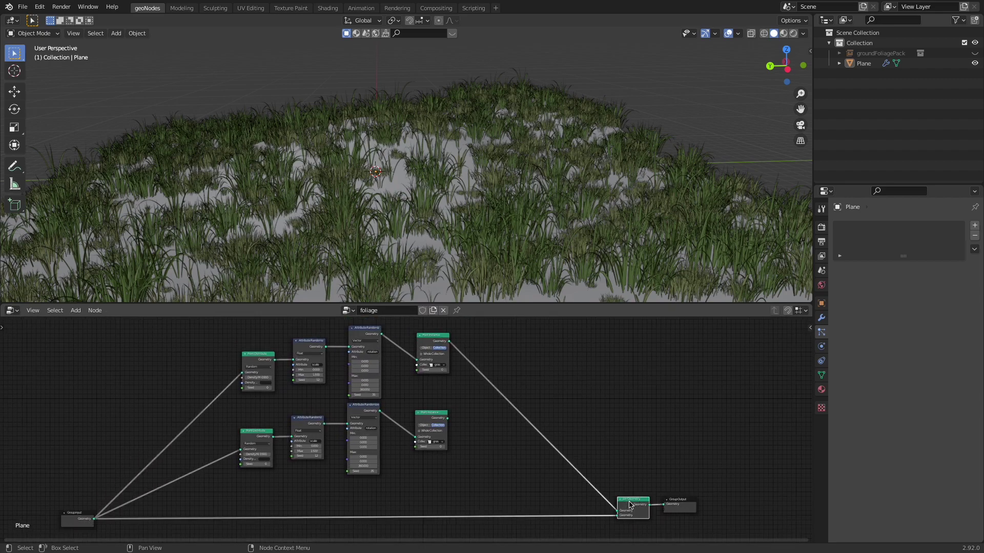
pyautogui.hotkey('shift', 'd')
pyautogui.click(543, 432)
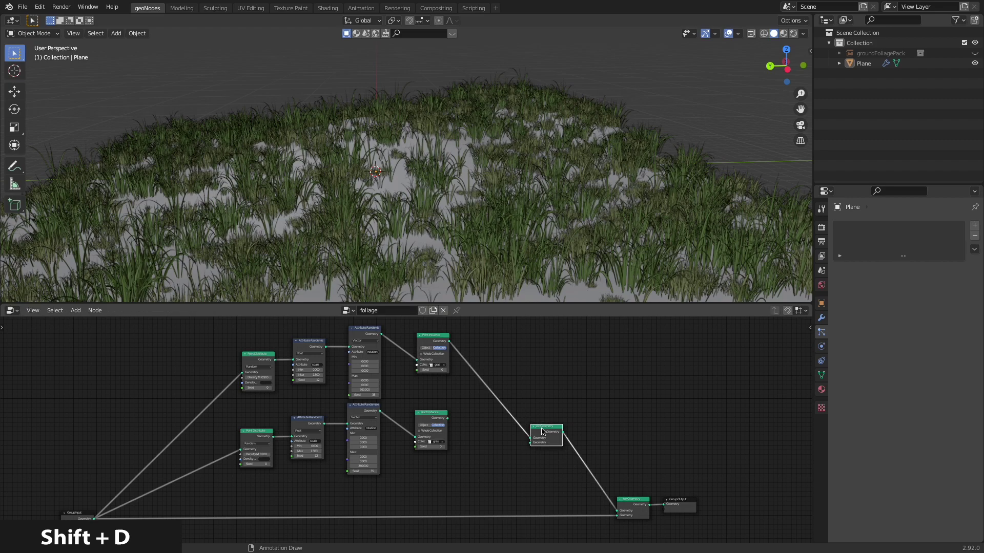
# - Connect the lower branch's Point Instance geometry to the inserted Join Geometry node and save the file
pyautogui.scroll(3, 564, 464)
pyautogui.moveTo(449, 391); pyautogui.dragTo(573, 429)
pyautogui.hotkey('ctrl', 's')
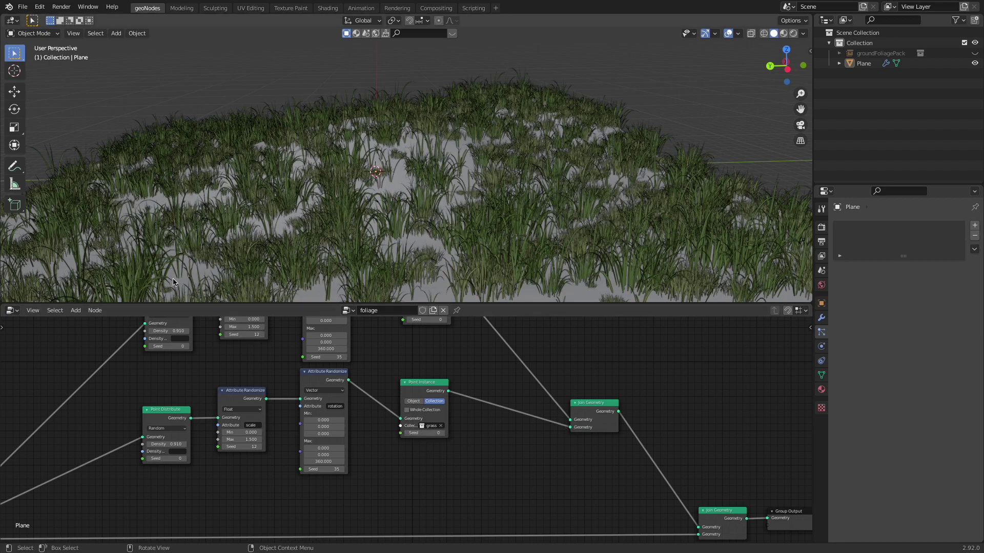
# - Replace the grass collection with the flowers collection in the lower branch's Point Instance node
pyautogui.scroll(4, 447, 436)
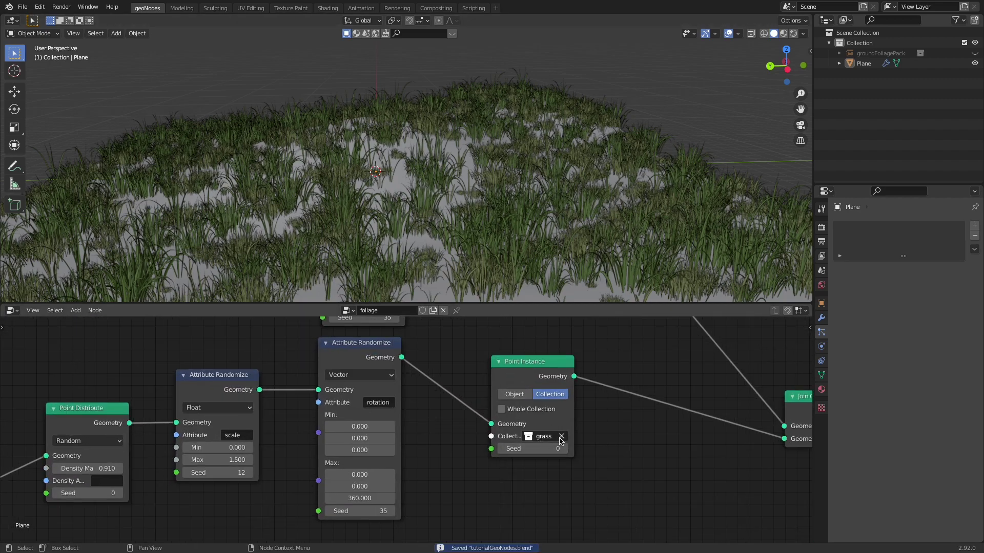
pyautogui.click(527, 437)
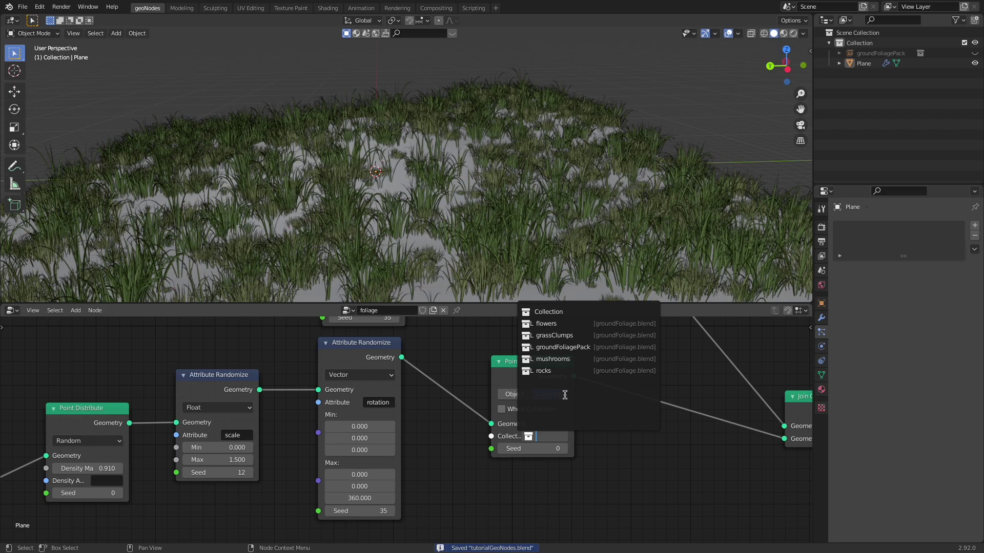
pyautogui.click(556, 324)
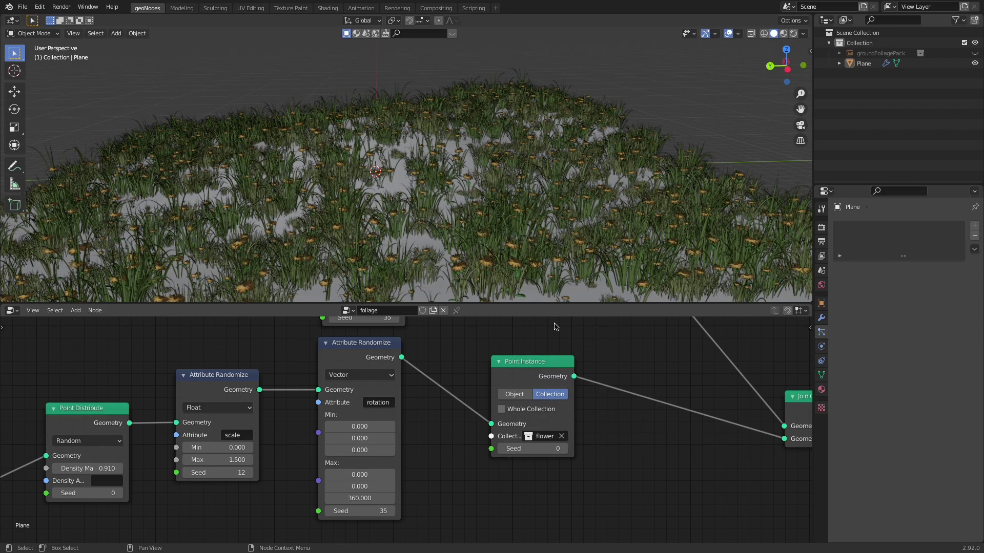
pyautogui.moveTo(438, 214); pyautogui.dragTo(474, 244, button='middle')
pyautogui.moveTo(365, 238); pyautogui.dragTo(408, 235, button='middle')
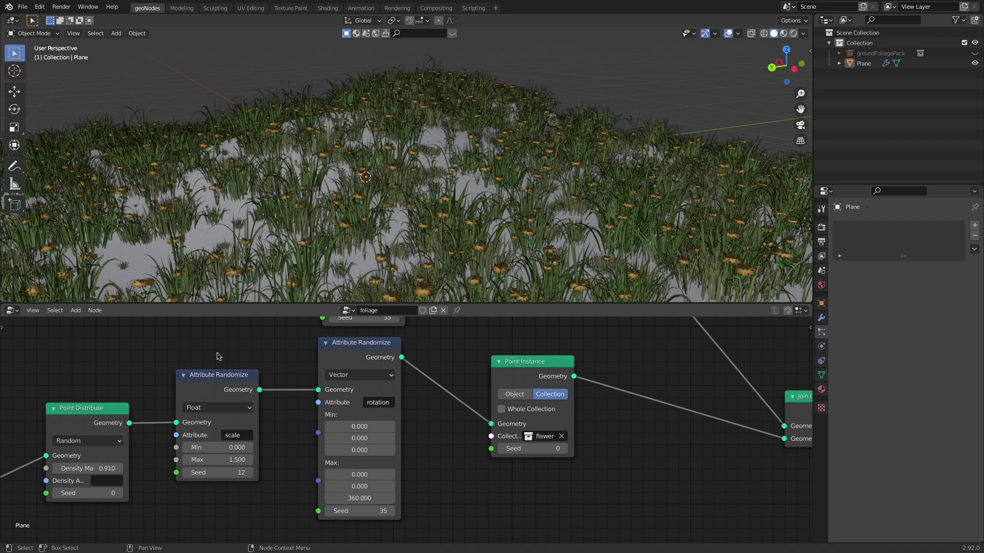
# - Set the flower branch's maximum random scale to 2, its rotation seed to 45 and its scale seed to 22
pyautogui.click(221, 460)
pyautogui.write('2')
pyautogui.press('Return')
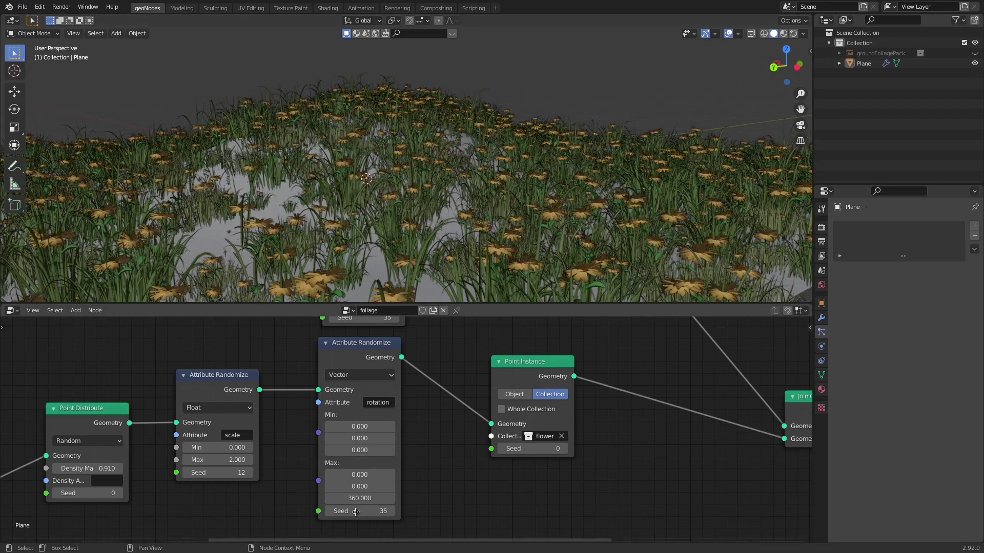
pyautogui.moveTo(353, 511); pyautogui.dragTo(389, 511)
pyautogui.moveTo(211, 473); pyautogui.dragTo(246, 473)
pyautogui.moveTo(211, 473); pyautogui.dragTo(303, 472, button='middle')
# - Try a Density Max of 2 on the flower branch's Point Distribute node and inspect the scatter
pyautogui.click(170, 467)
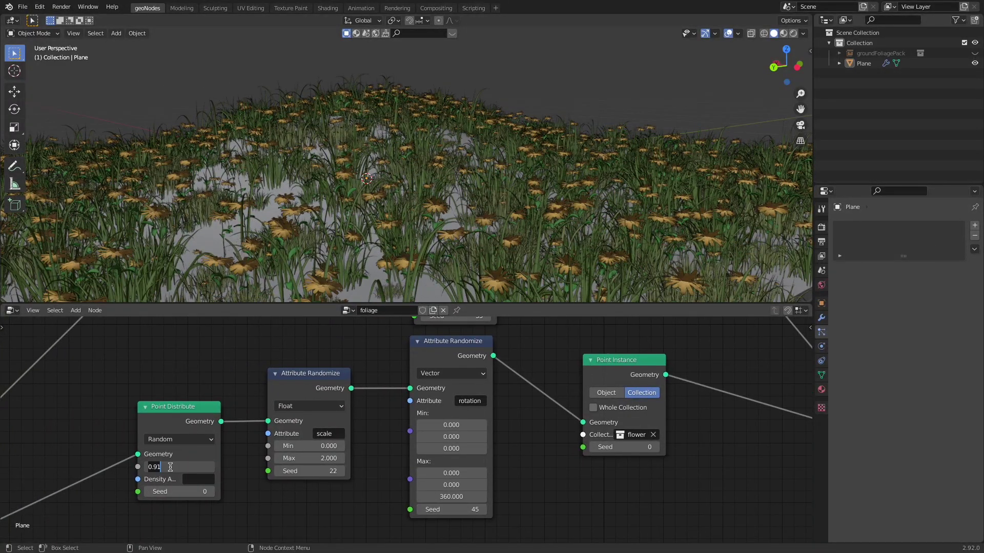
pyautogui.write('2')
pyautogui.press('Return')
pyautogui.scroll(-4, 308, 238)
pyautogui.scroll(3, 308, 237)
pyautogui.scroll(-2, 308, 237)
pyautogui.scroll(7, 310, 228)
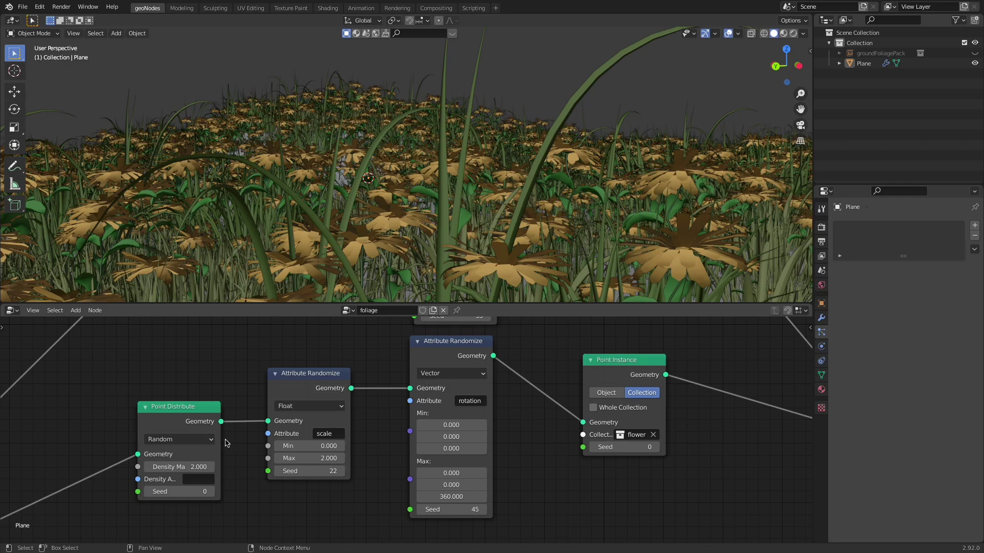
# - Set the flower branch's Point Distribute Density Max to 0.2 and inspect the scatter
pyautogui.write('0.2')
pyautogui.press('Return')
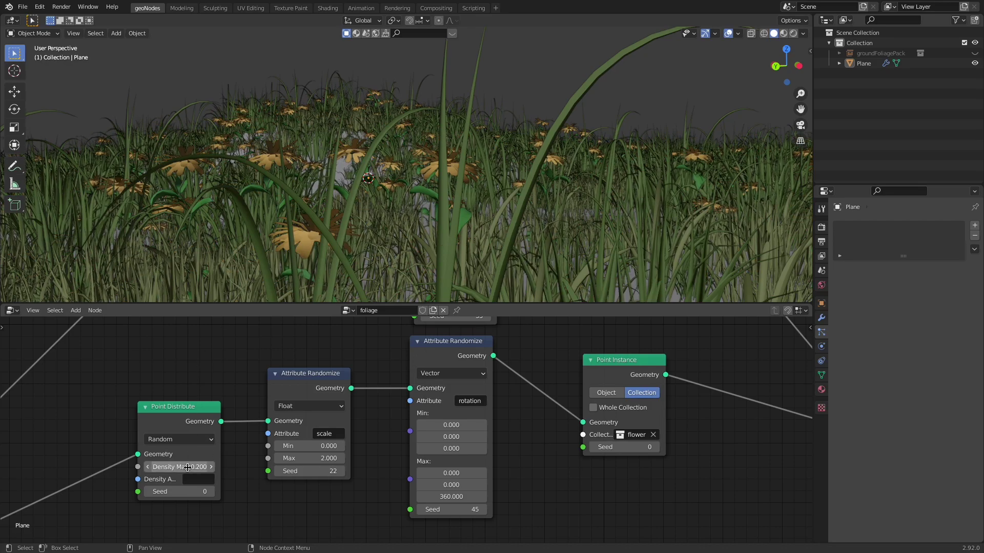
pyautogui.scroll(-6, 395, 232)
pyautogui.moveTo(395, 232)
pyautogui.mouseDown(button='middle')
pyautogui.moveTo(394, 247)
pyautogui.moveTo(379, 240)
pyautogui.mouseUp(button='middle')
pyautogui.scroll(1, 379, 240)
pyautogui.scroll(4, 378, 240)
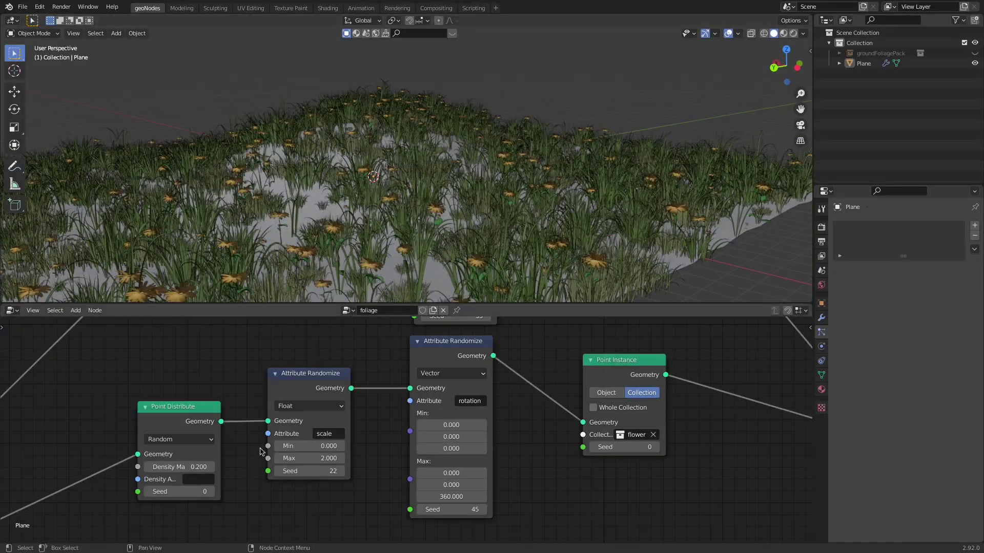
# - Widen the flower branch's Point Distribute node until its full Density Attribute label is readable
pyautogui.scroll(1, 186, 480)
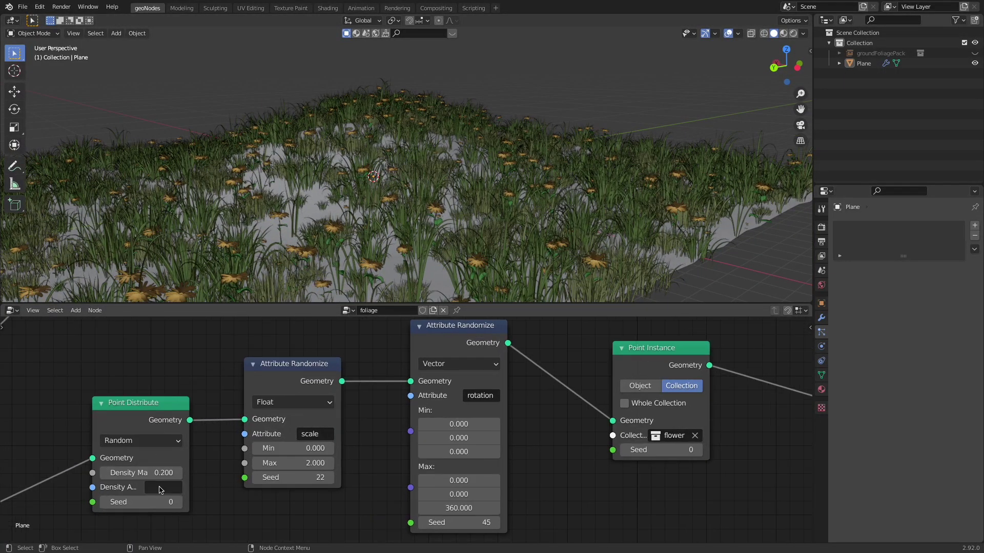
pyautogui.moveTo(191, 438); pyautogui.dragTo(205, 439)
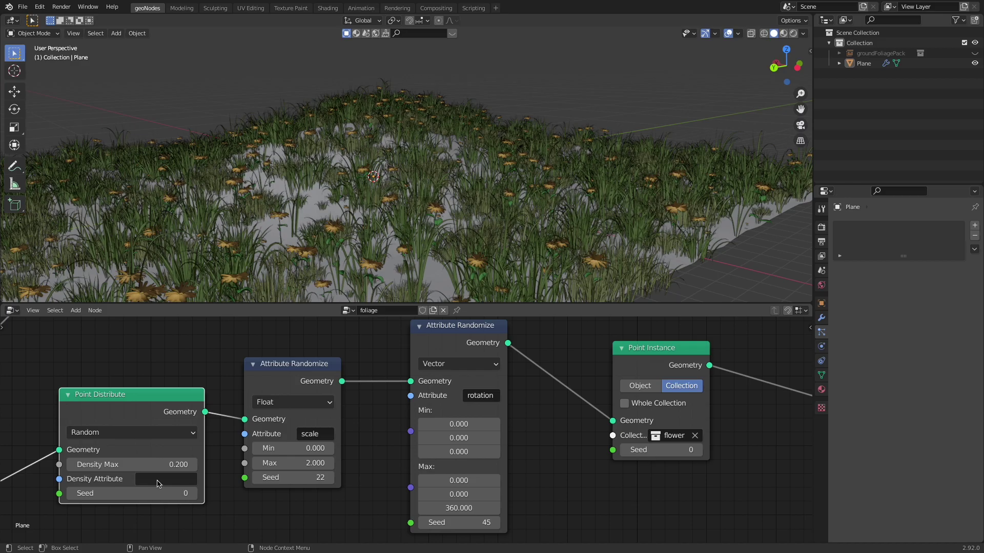
pyautogui.click(162, 480)
pyautogui.moveTo(731, 277); pyautogui.dragTo(540, 156, button='middle')
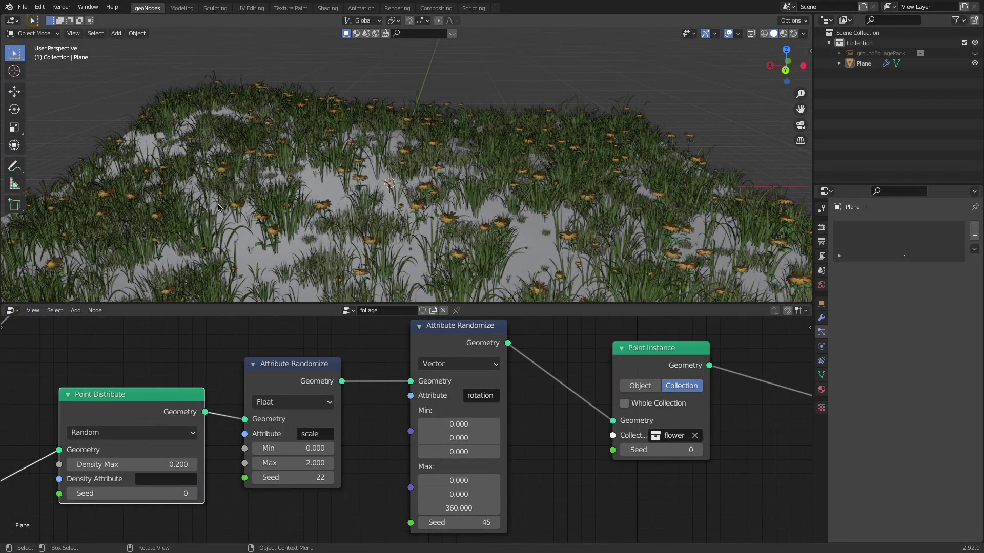
# - Select the ground plane and add a vertex group named flowers to its mesh data
pyautogui.click(323, 187)
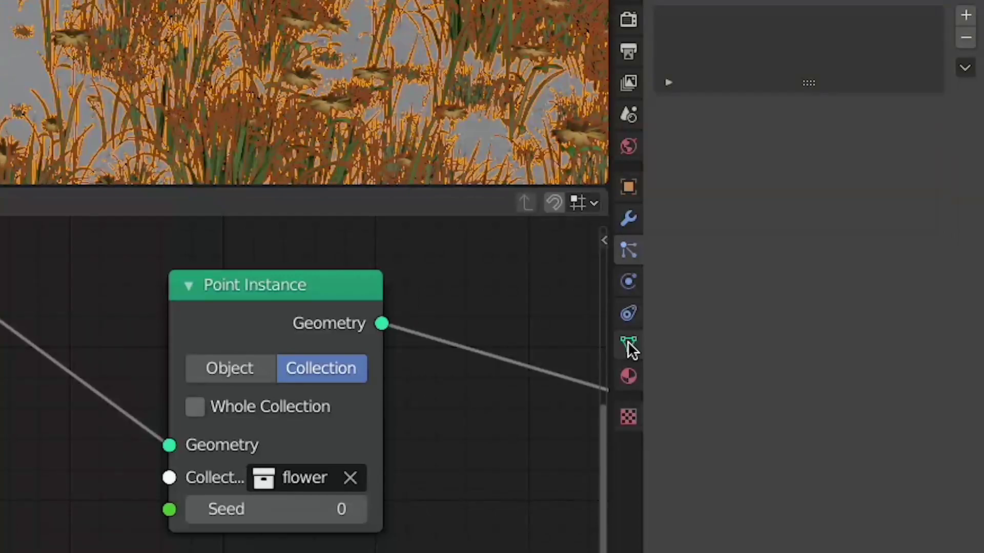
pyautogui.click(629, 344)
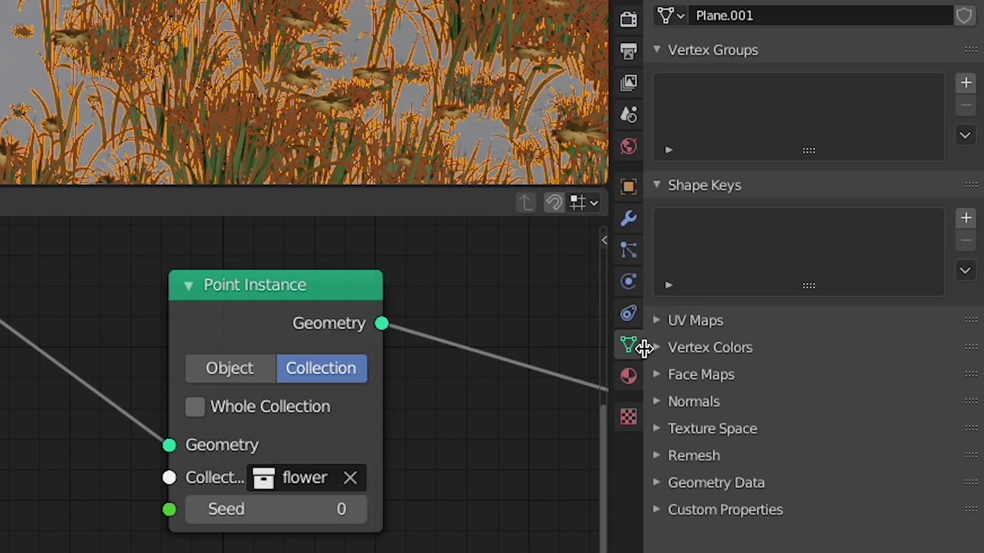
pyautogui.click(966, 82)
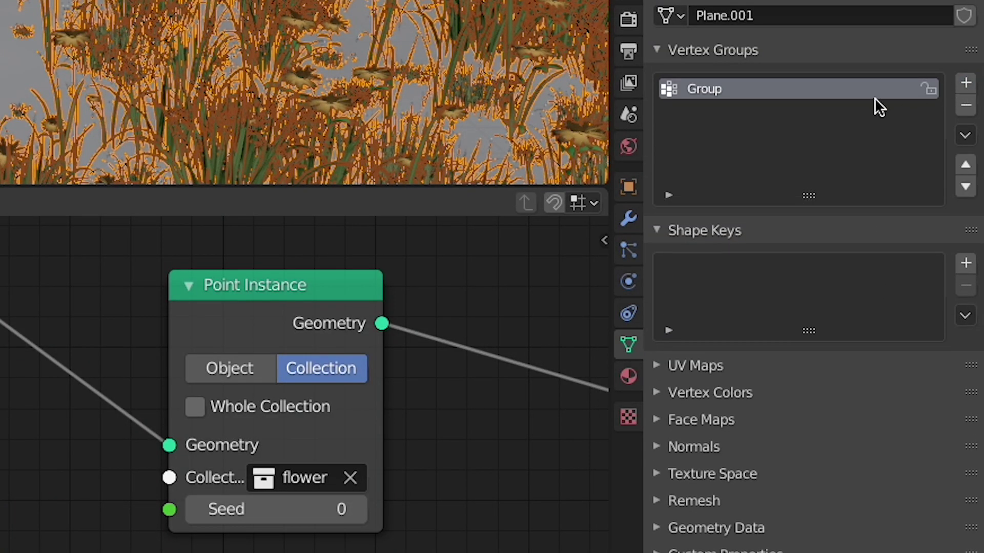
pyautogui.click(724, 90)
pyautogui.write('flowers')
pyautogui.press('Return')
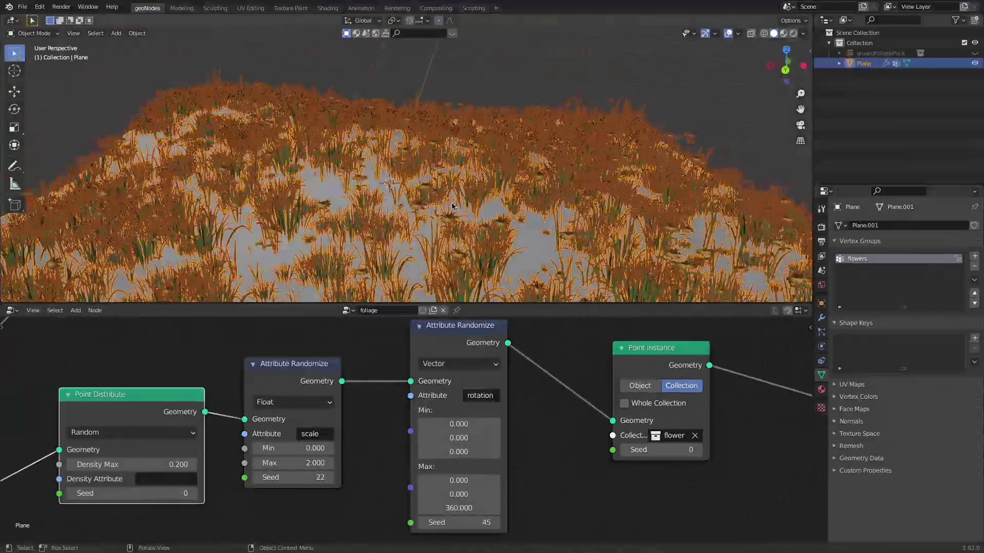
# - Switch the plane to Weight Paint mode and paint patches of weight 1.0 into the flowers vertex group
pyautogui.click(29, 35)
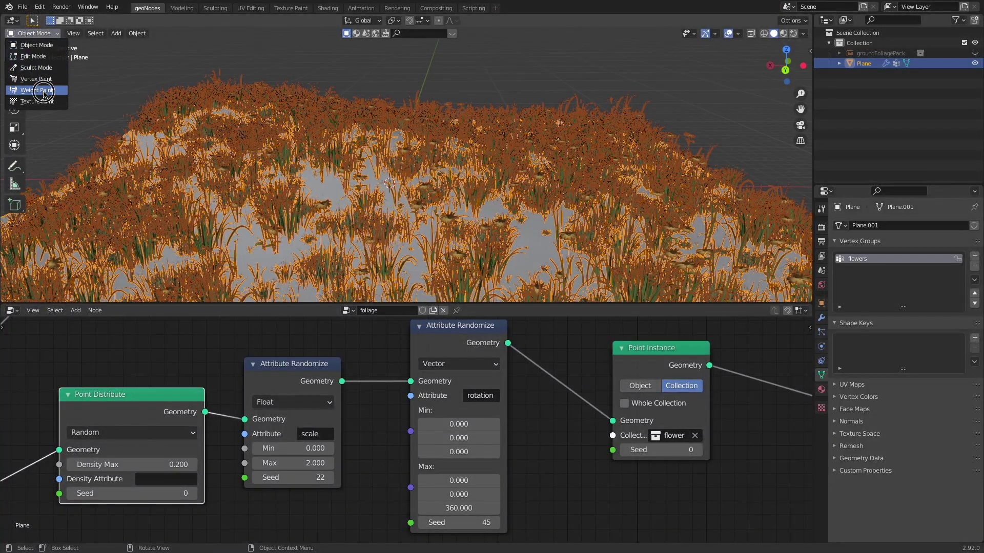
pyautogui.click(39, 91)
pyautogui.moveTo(525, 195)
pyautogui.mouseDown()
pyautogui.moveTo(528, 246)
pyautogui.moveTo(451, 225)
pyautogui.moveTo(395, 241)
pyautogui.moveTo(277, 239)
pyautogui.moveTo(317, 205)
pyautogui.moveTo(316, 169)
pyautogui.moveTo(412, 167)
pyautogui.mouseUp()
pyautogui.moveTo(206, 228); pyautogui.dragTo(241, 225)
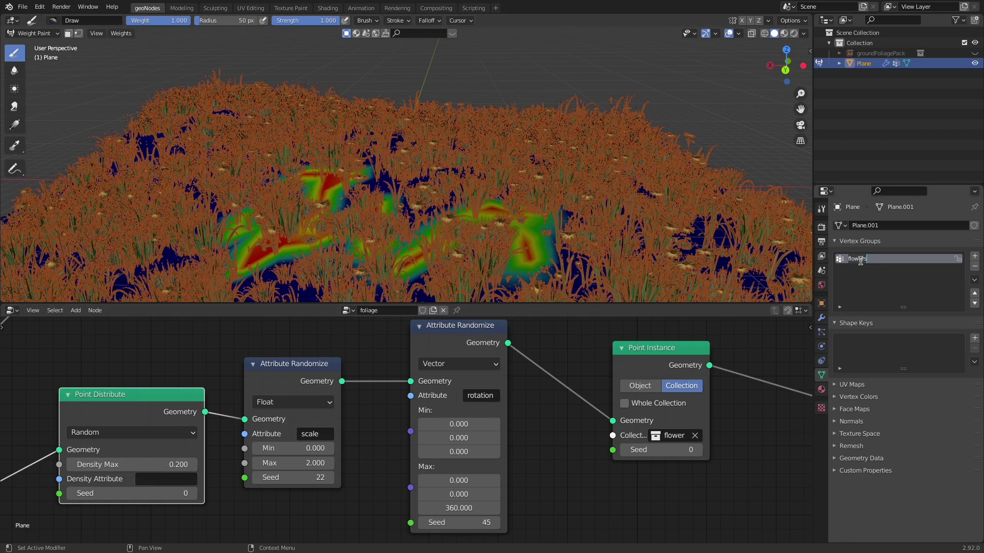
# - Set the flower branch's Density Attribute to flowers and extend the painted weight near the plane's middle
pyautogui.click(169, 479)
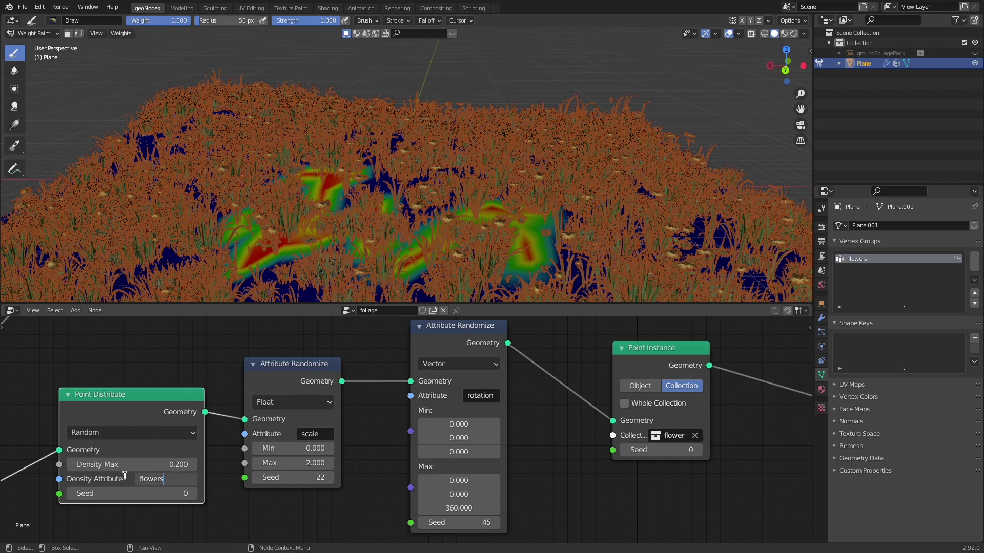
pyautogui.press('Return')
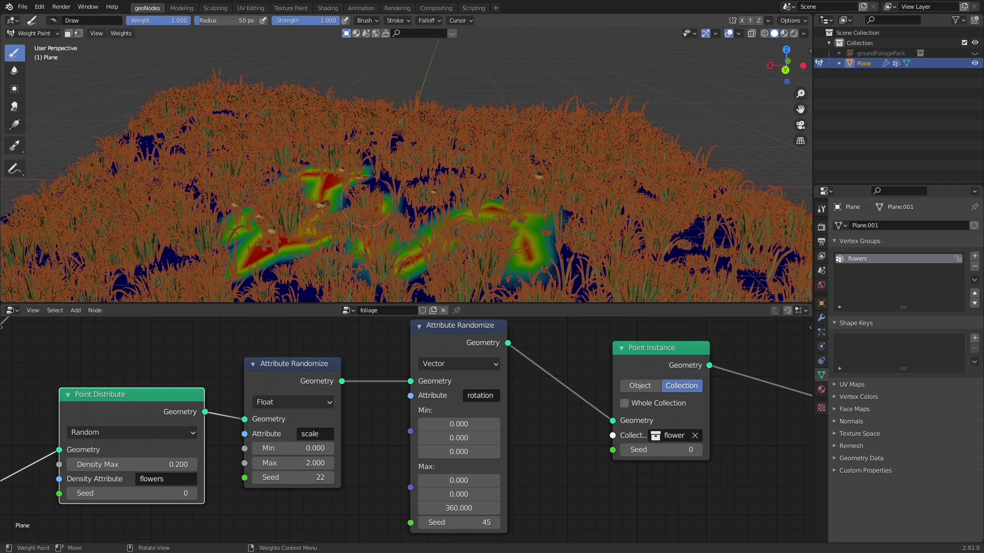
pyautogui.moveTo(342, 227); pyautogui.dragTo(349, 197, button='middle')
pyautogui.moveTo(463, 243); pyautogui.dragTo(465, 277, button='middle')
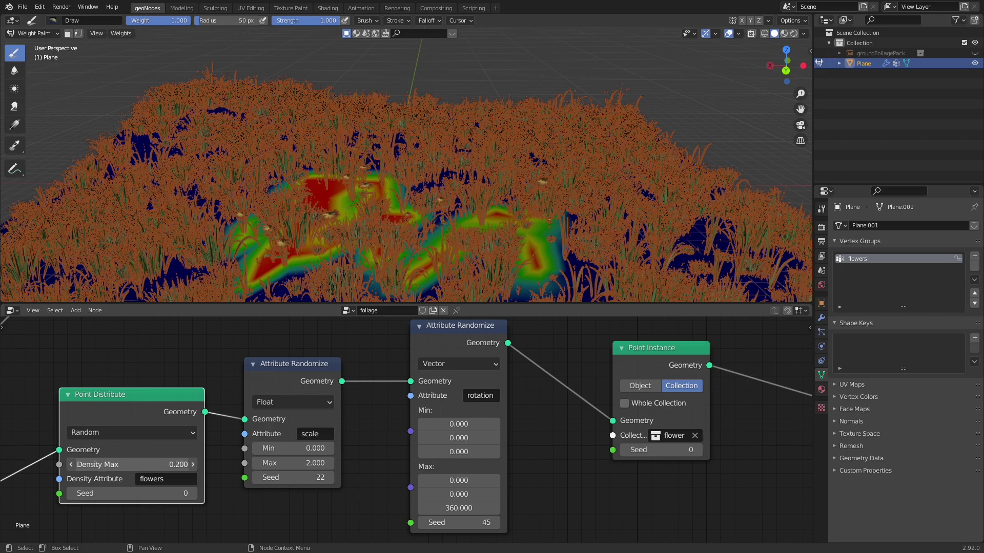
# - Set the flower branch's Density Max to 2 and paint more flowers weight across the plane
pyautogui.press('Return')
pyautogui.scroll(4, 448, 249)
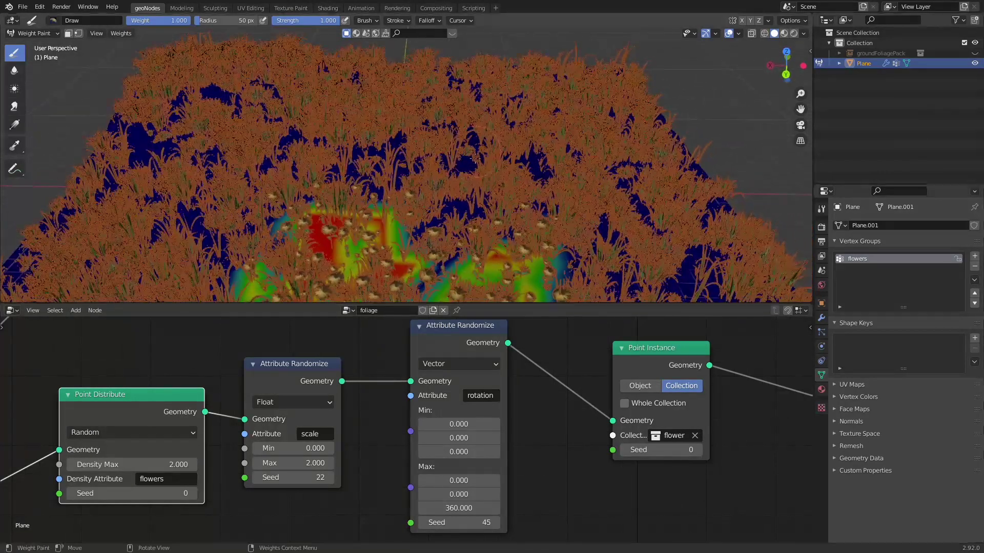
pyautogui.moveTo(448, 249)
pyautogui.mouseDown()
pyautogui.moveTo(418, 182)
pyautogui.moveTo(348, 154)
pyautogui.moveTo(271, 149)
pyautogui.moveTo(200, 181)
pyautogui.mouseUp()
pyautogui.moveTo(154, 229)
pyautogui.mouseDown()
pyautogui.moveTo(148, 164)
pyautogui.moveTo(177, 108)
pyautogui.moveTo(508, 151)
pyautogui.moveTo(551, 215)
pyautogui.moveTo(569, 175)
pyautogui.moveTo(633, 266)
pyautogui.mouseUp()
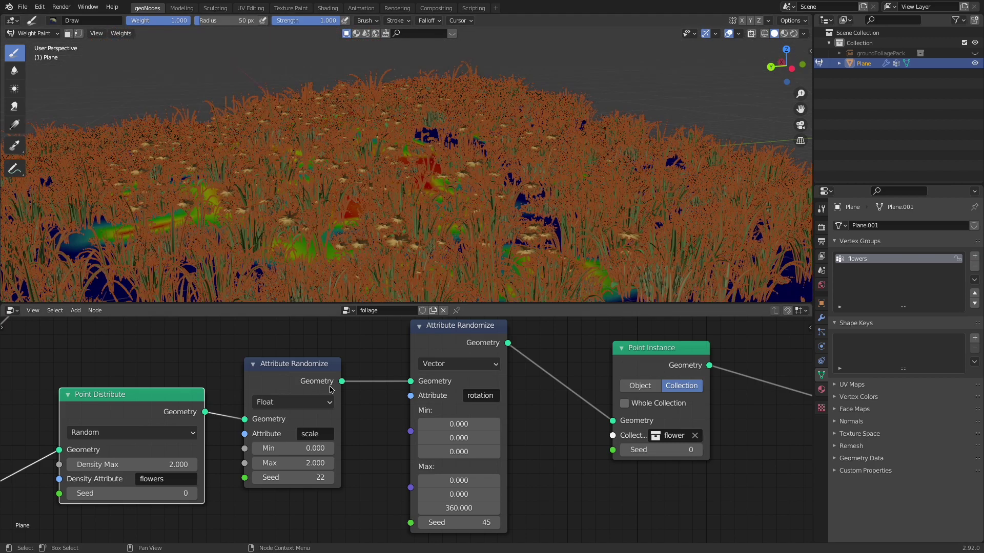
# - Undo the last two changes
pyautogui.scroll(-2, 330, 389)
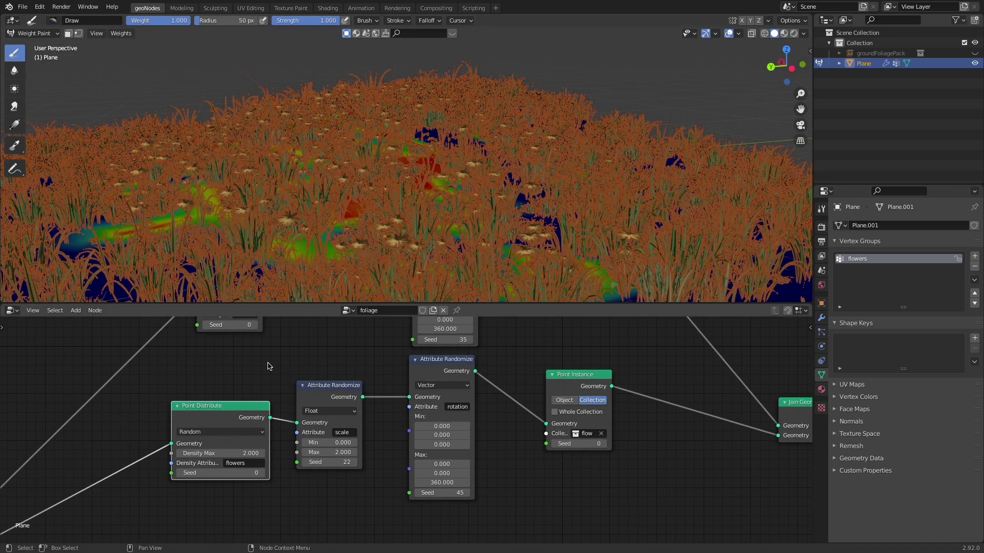
pyautogui.moveTo(268, 367); pyautogui.dragTo(234, 412, button='middle')
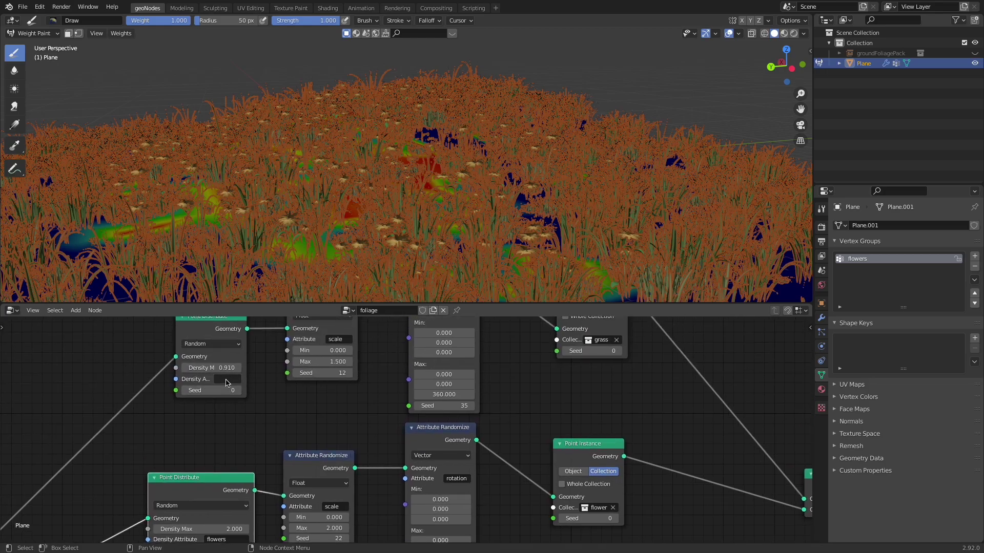
pyautogui.hotkey('ctrl', 'z')
pyautogui.hotkey('ctrl', 'z')
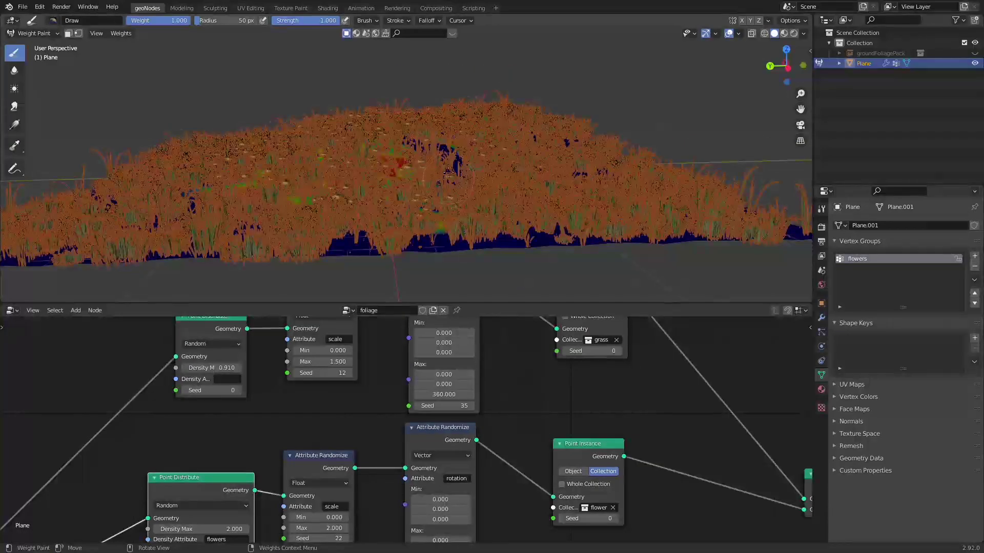
# - Return the plane to Object Mode and deselect it to check the painted flower distribution
pyautogui.moveTo(447, 168); pyautogui.dragTo(477, 175, button='middle')
pyautogui.scroll(2, 478, 176)
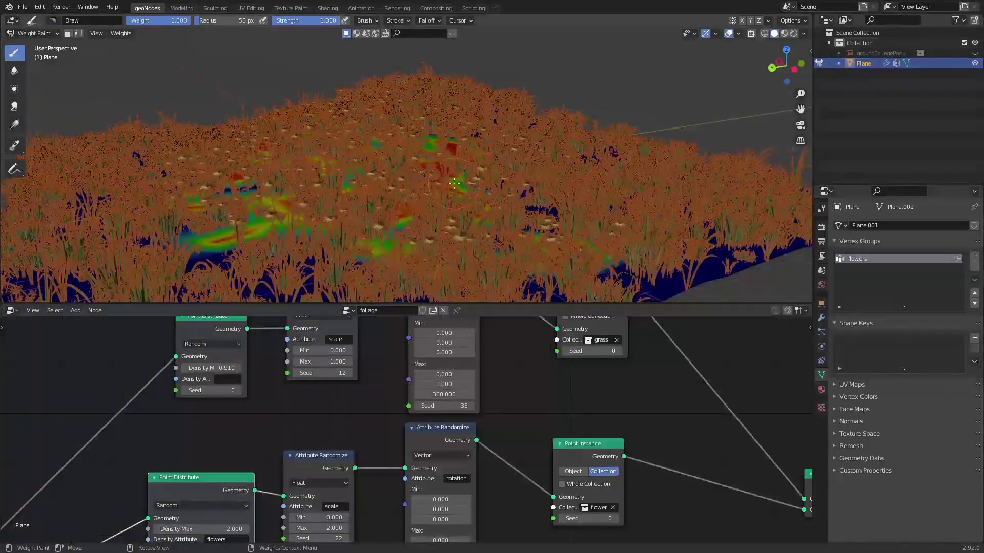
pyautogui.click(27, 34)
pyautogui.click(39, 50)
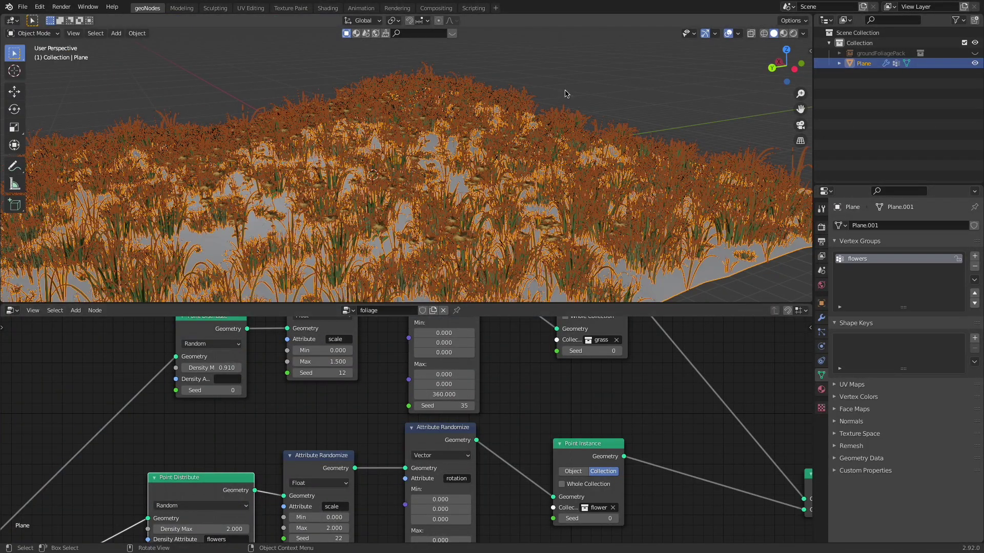
pyautogui.click(566, 93)
pyautogui.moveTo(567, 92)
pyautogui.mouseDown(button='middle')
pyautogui.moveTo(526, 174)
pyautogui.moveTo(525, 153)
pyautogui.mouseUp(button='middle')
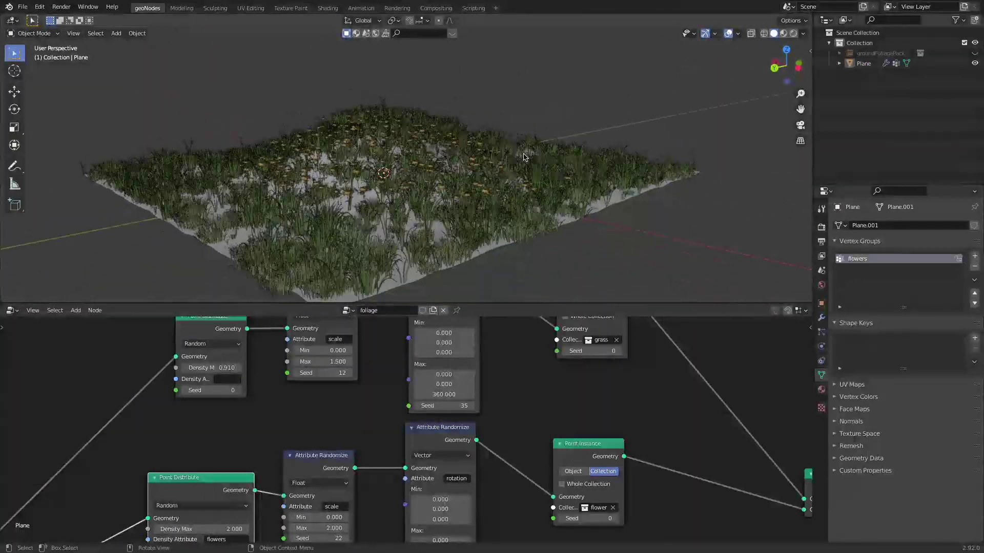
pyautogui.scroll(3, 525, 153)
# - Set the Density Max of the flower branch's Point Distribute node to 1
pyautogui.moveTo(197, 516); pyautogui.dragTo(213, 434, button='middle')
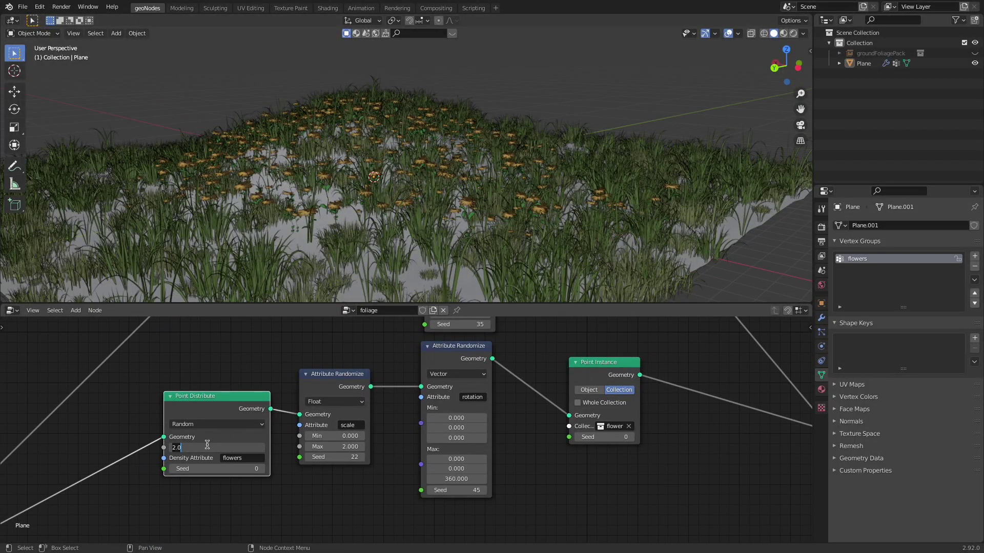
pyautogui.write('1')
pyautogui.press('Return')
pyautogui.scroll(-3, 383, 184)
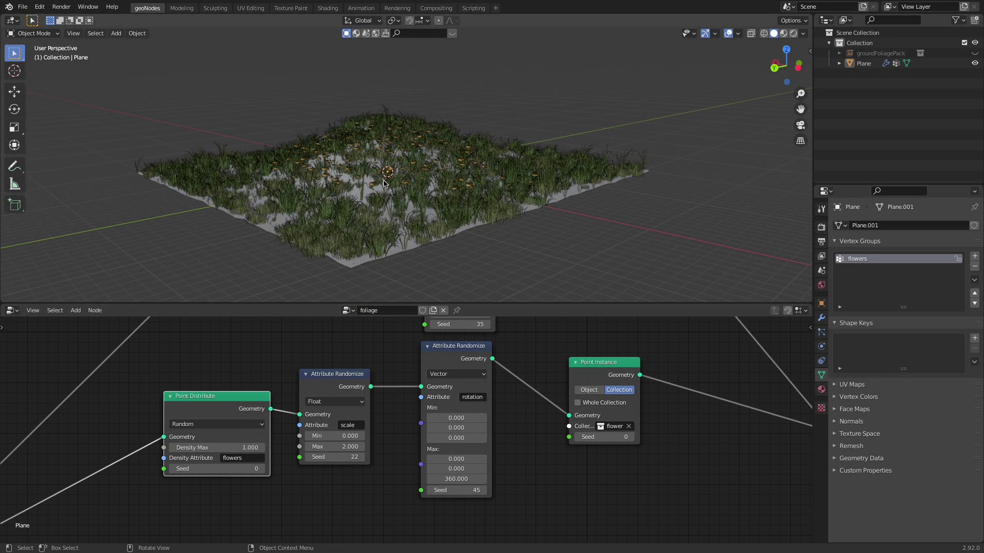
pyautogui.scroll(2, 383, 184)
# - Duplicate the four flower branch nodes together with their incoming link and place the copy below the original branch
pyautogui.scroll(-3, 507, 471)
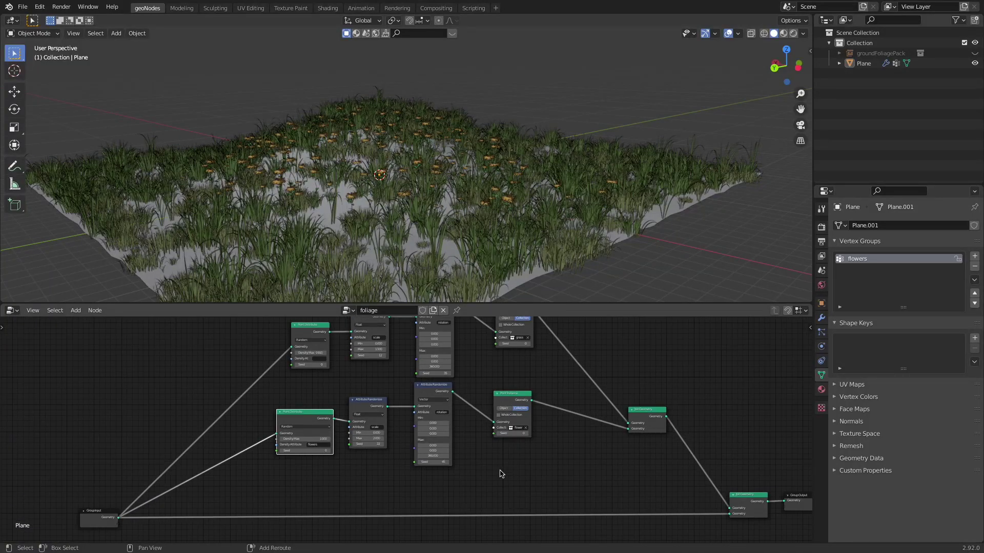
pyautogui.moveTo(532, 380); pyautogui.dragTo(330, 458)
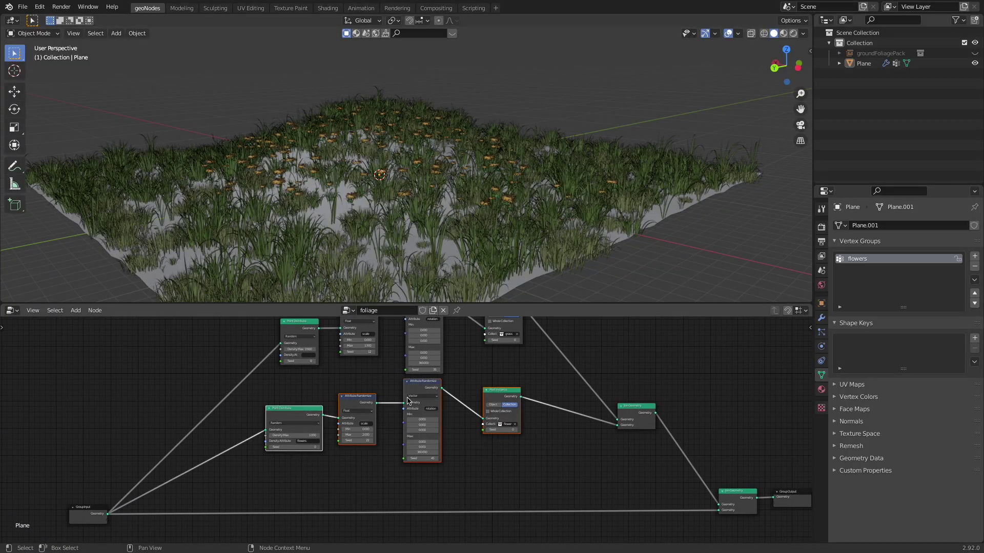
pyautogui.hotkey('ctrl', 'shift', 'd')
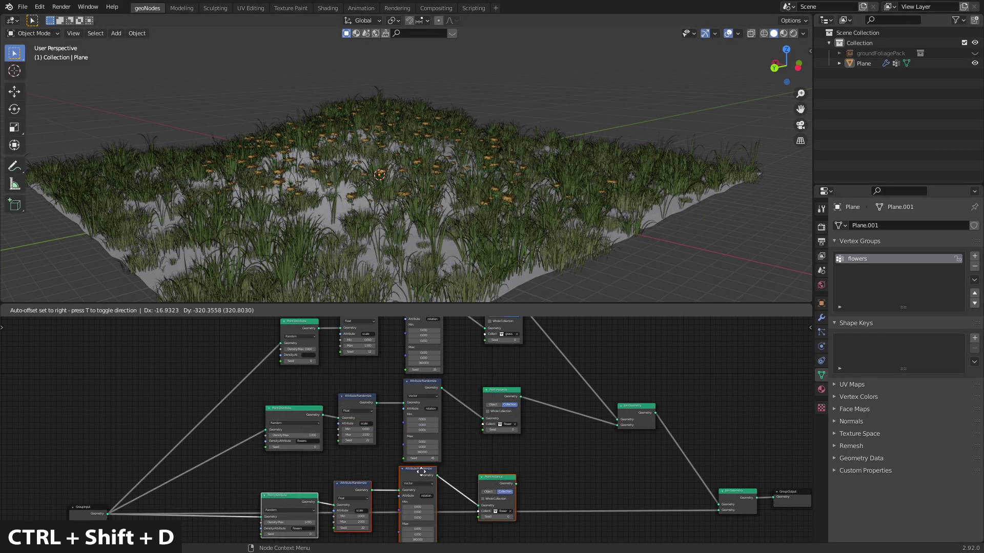
pyautogui.click(425, 472)
# - Insert a duplicate Join Geometry node before the final join and connect the copied branch's Point Instance output to it
pyautogui.moveTo(425, 471); pyautogui.dragTo(389, 409, button='middle')
pyautogui.moveTo(556, 408); pyautogui.dragTo(448, 412, button='middle')
pyautogui.moveTo(490, 351); pyautogui.dragTo(474, 348)
pyautogui.hotkey('shift', 'd')
pyautogui.click(526, 392)
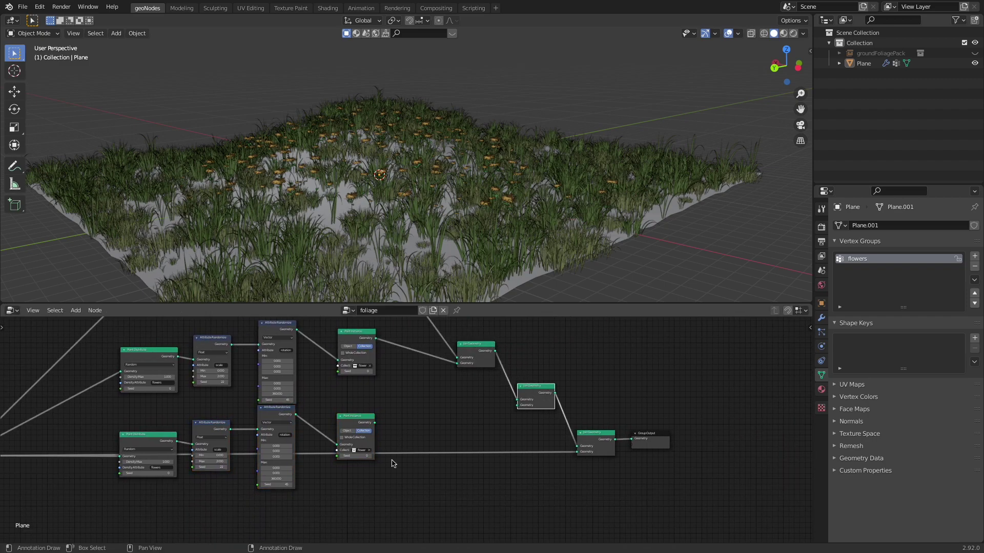
pyautogui.scroll(2, 391, 451)
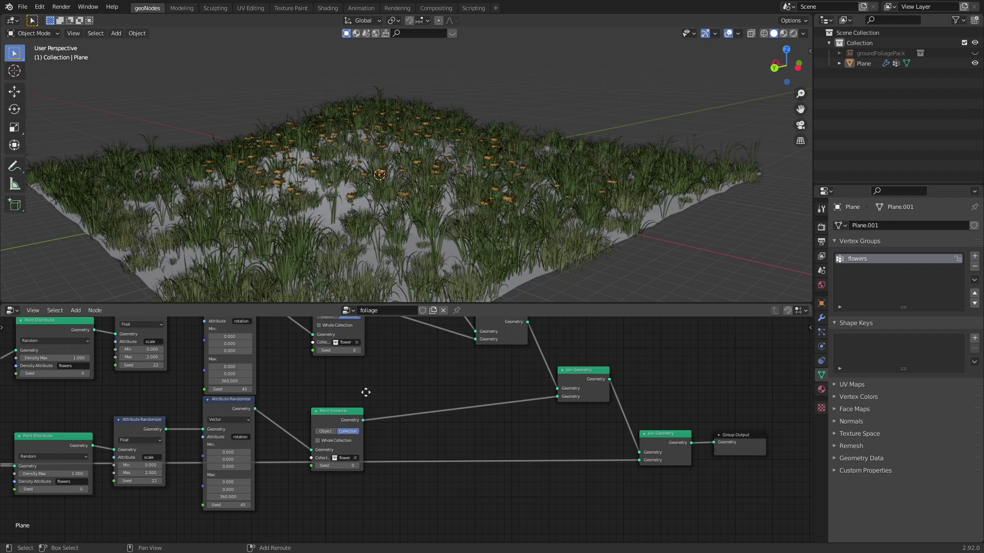
pyautogui.moveTo(365, 393); pyautogui.dragTo(458, 368, button='middle')
# - Switch the copied branch's Point Instance node to Object instancing
pyautogui.scroll(3, 458, 367)
pyautogui.click(421, 404)
pyautogui.moveTo(435, 377); pyautogui.dragTo(439, 351)
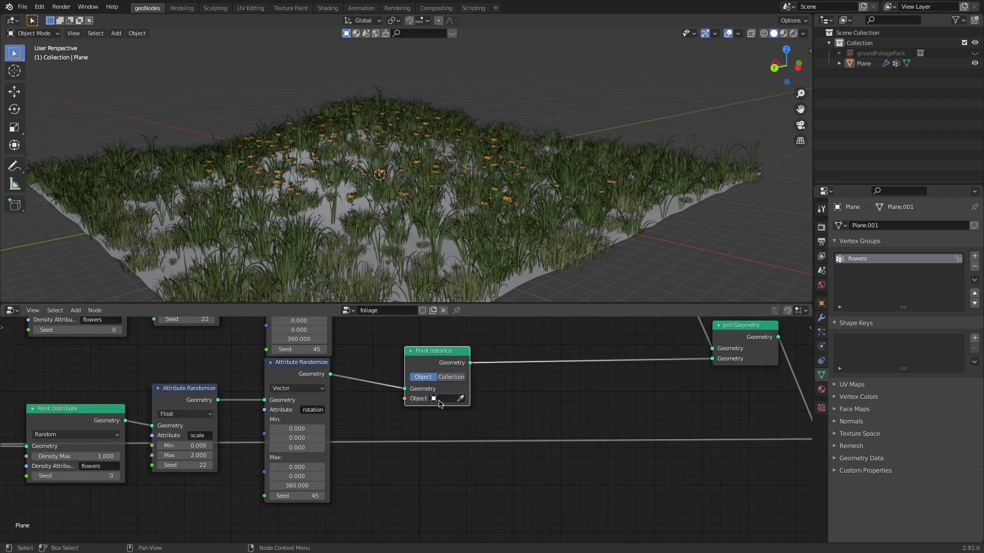
pyautogui.click(445, 399)
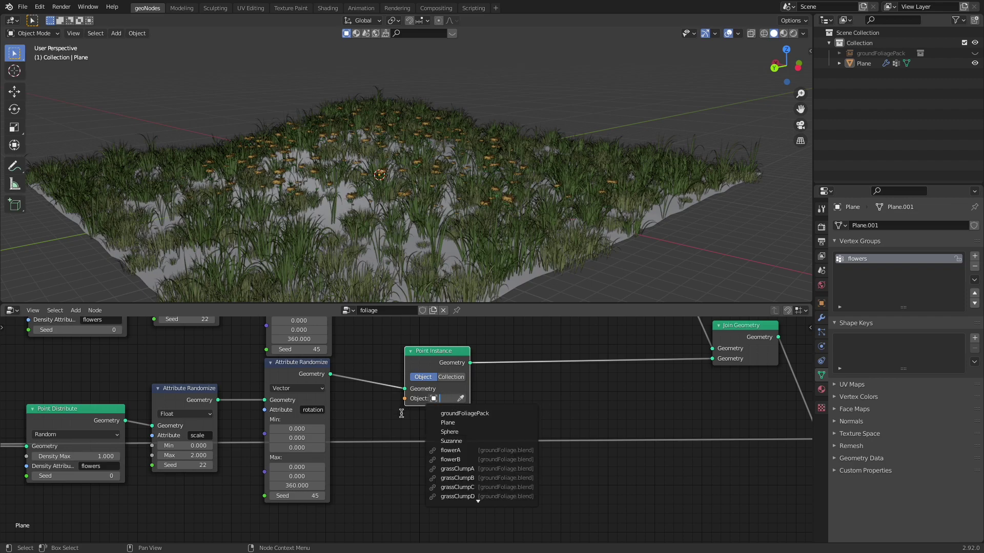
pyautogui.click(450, 378)
pyautogui.click(420, 376)
# - Pick weedsClump as the instanced object of the copied branch and place its Point Instance node beside the rotation randomizer
pyautogui.click(437, 399)
pyautogui.scroll(-7, 475, 492)
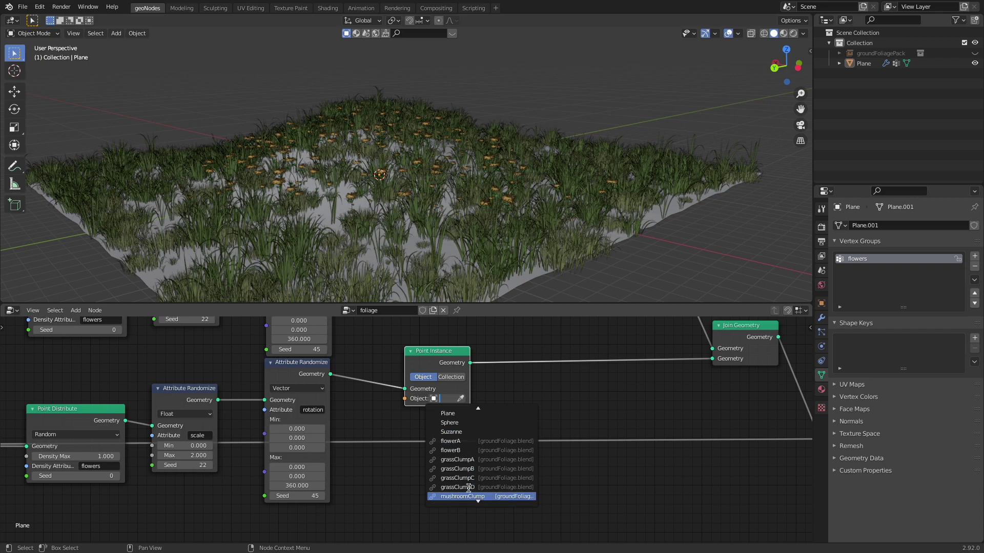
pyautogui.scroll(7, 475, 491)
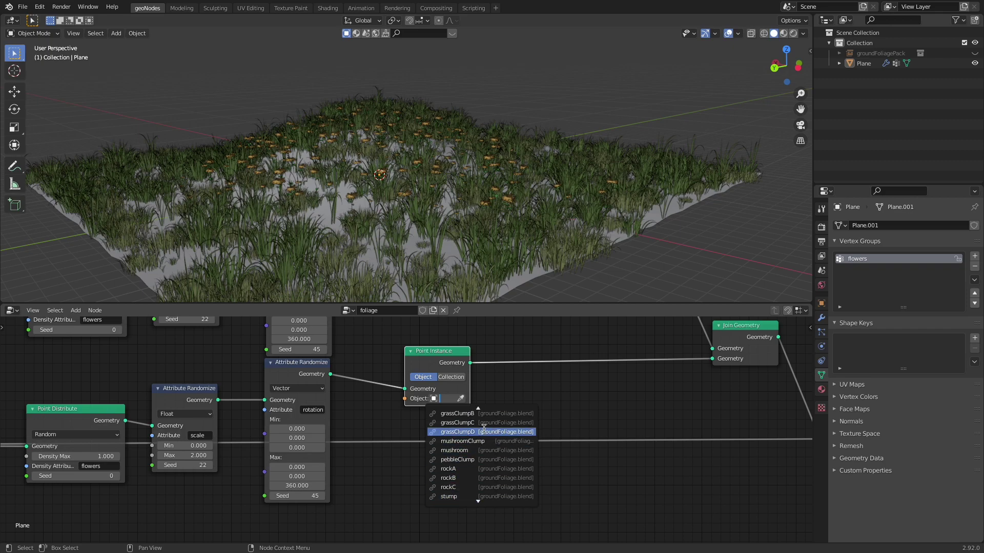
pyautogui.scroll(-6, 481, 491)
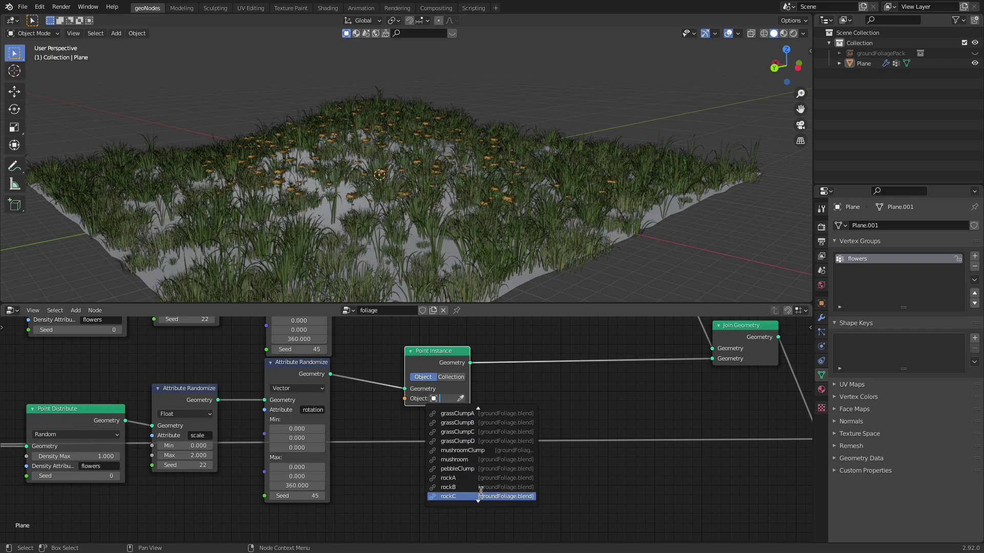
pyautogui.scroll(3, 481, 489)
pyautogui.scroll(-3, 477, 492)
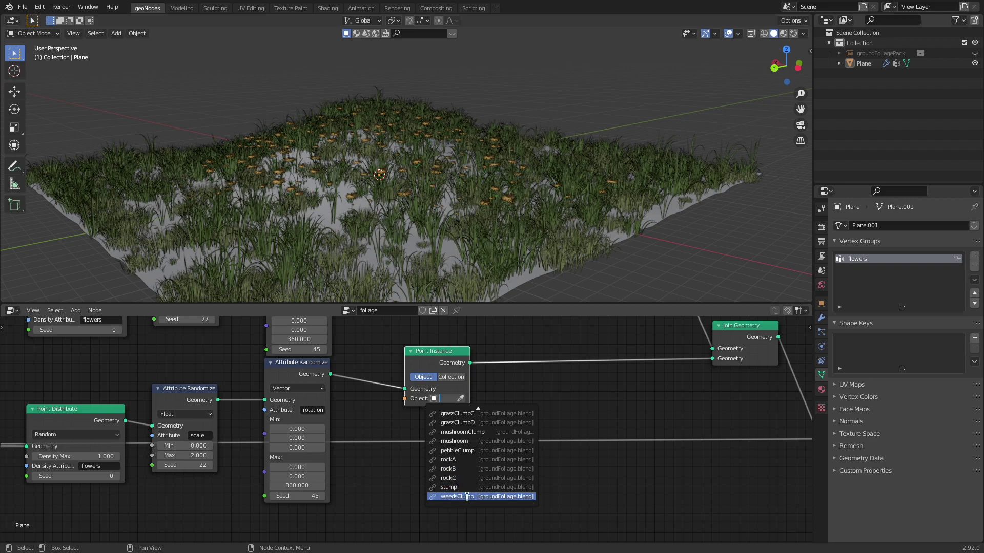
pyautogui.click(461, 496)
pyautogui.moveTo(445, 358); pyautogui.dragTo(448, 369)
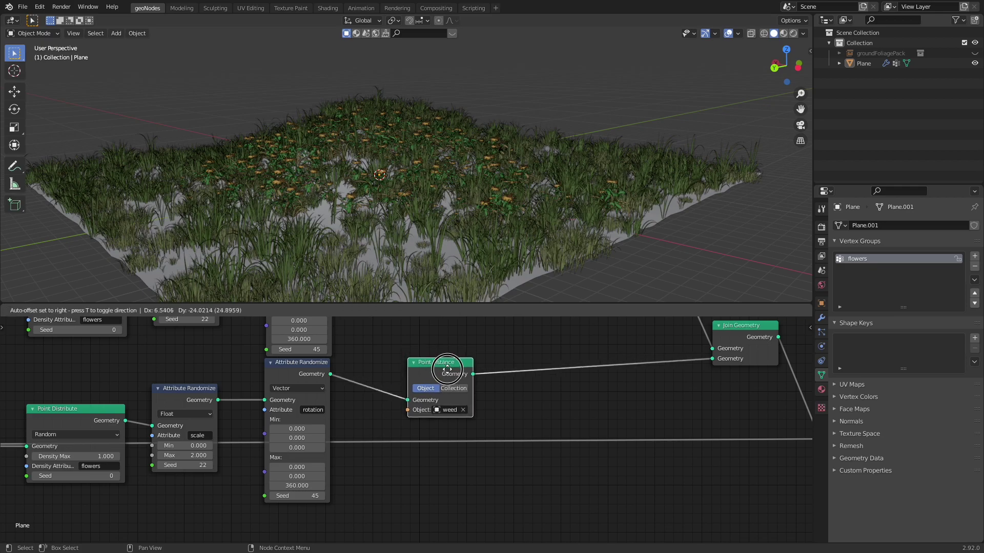
pyautogui.click(448, 367)
# - Clear the flowers Density Attribute from the weeds branch's Point Distribute node and move that node up to the left
pyautogui.moveTo(405, 205); pyautogui.dragTo(416, 218, button='middle')
pyautogui.scroll(3, 416, 218)
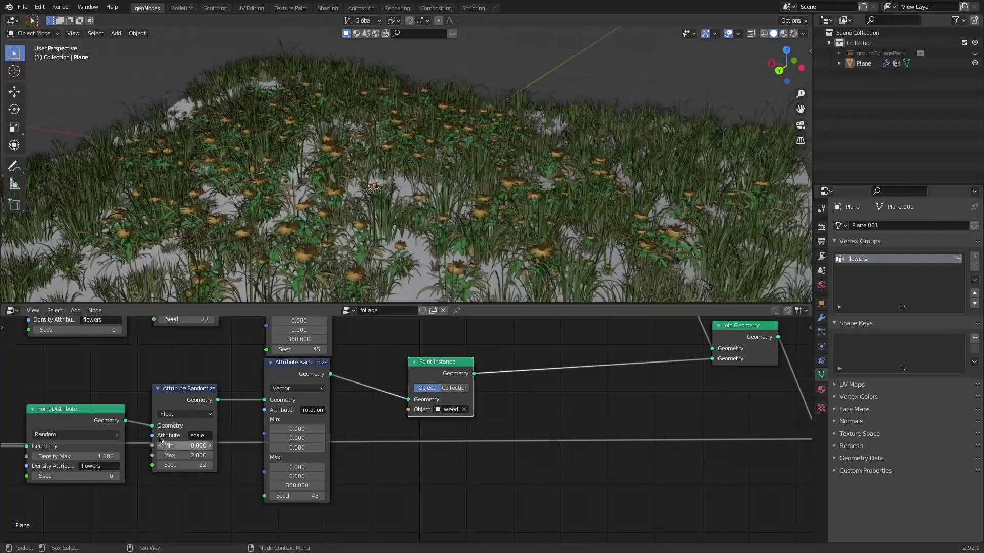
pyautogui.moveTo(97, 443); pyautogui.dragTo(298, 396, button='middle')
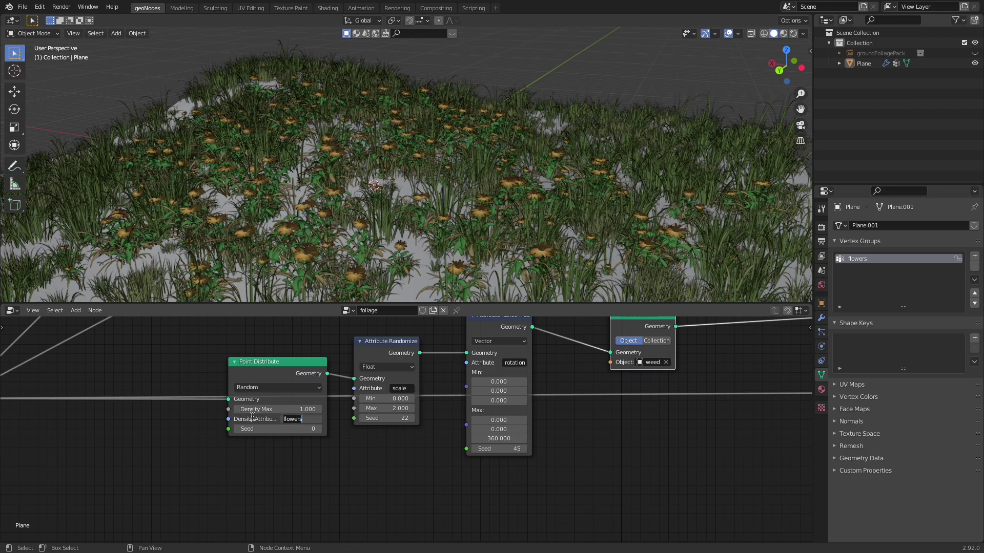
pyautogui.press('BackSpace')
pyautogui.press('BackSpace')
pyautogui.press('BackSpace')
pyautogui.press('BackSpace')
pyautogui.press('BackSpace')
pyautogui.press('BackSpace')
pyautogui.press('BackSpace')
pyautogui.press('Return')
pyautogui.press('g')
pyautogui.click(259, 340)
pyautogui.moveTo(328, 348); pyautogui.dragTo(327, 394, button='middle')
pyautogui.scroll(-4, 358, 220)
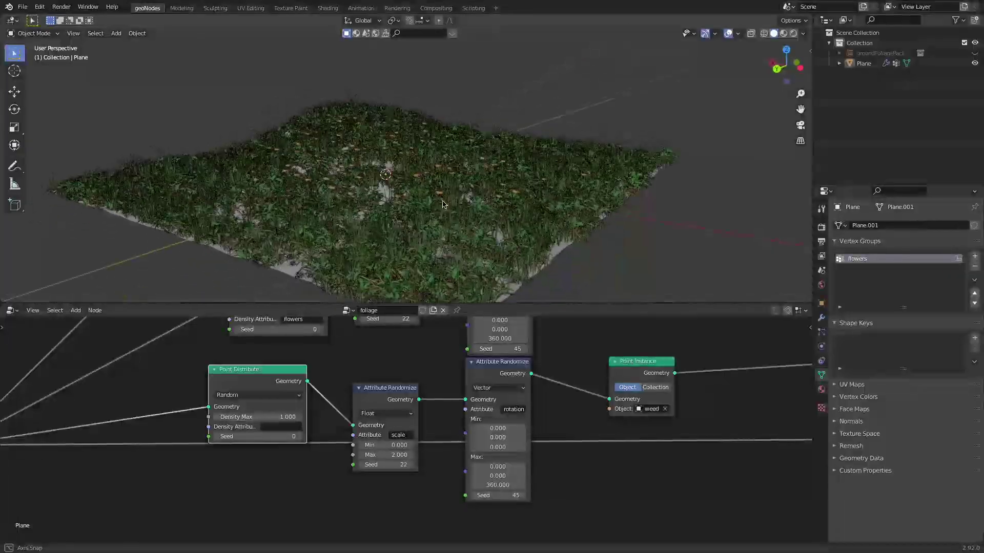
# - Set the weeds branch's scale randomization seed to 37 and raise the seed of its rotation randomization
pyautogui.moveTo(359, 220); pyautogui.dragTo(344, 215, button='middle')
pyautogui.scroll(1, 344, 215)
pyautogui.moveTo(387, 425); pyautogui.dragTo(381, 385)
pyautogui.moveTo(381, 384); pyautogui.dragTo(369, 409, button='middle')
pyautogui.moveTo(484, 231); pyautogui.dragTo(464, 232, button='middle')
pyautogui.moveTo(361, 452); pyautogui.dragTo(397, 452)
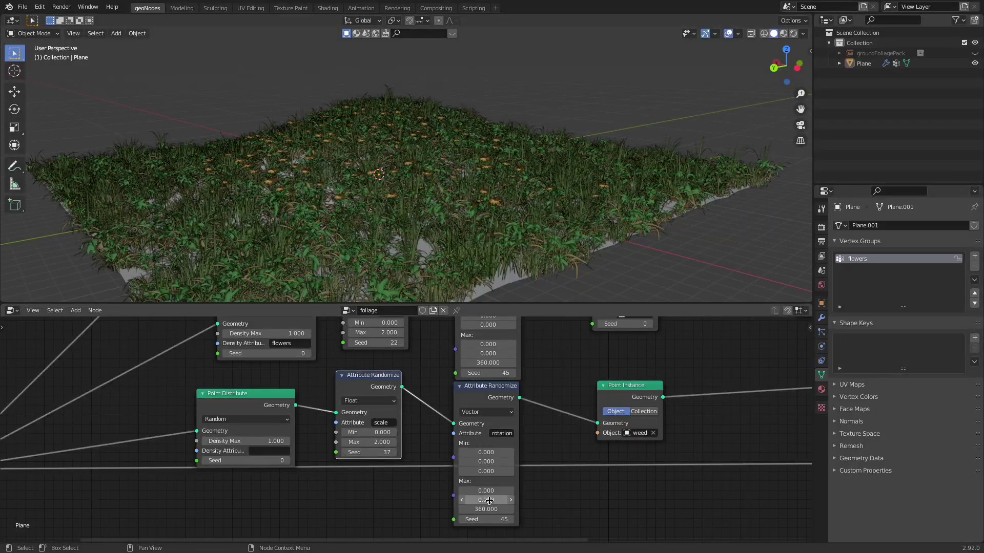
pyautogui.moveTo(486, 519); pyautogui.dragTo(525, 519)
# - Set the Density Max of the weeds branch's Point Distribute node to 0.5
pyautogui.moveTo(483, 196); pyautogui.dragTo(518, 207, button='middle')
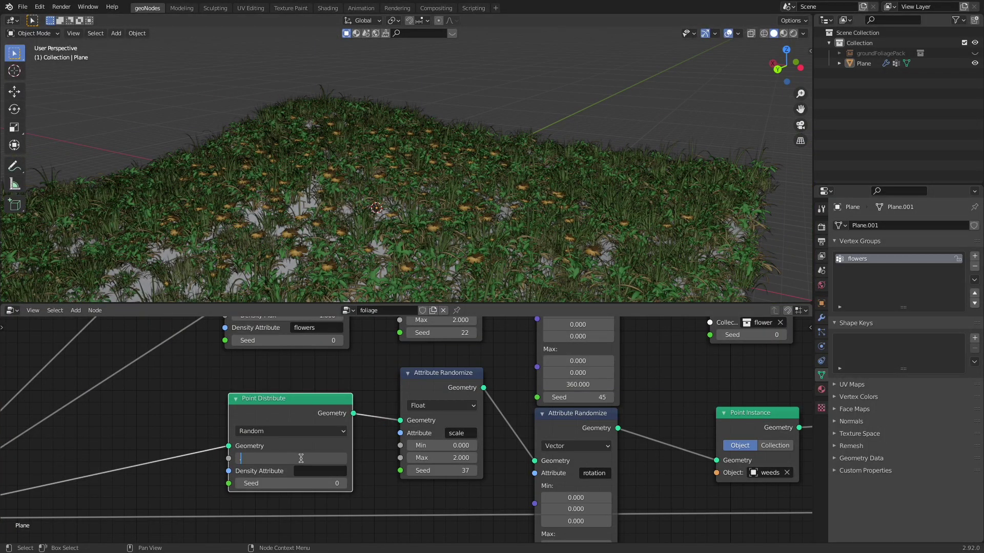
pyautogui.write('0.5')
pyautogui.press('Return')
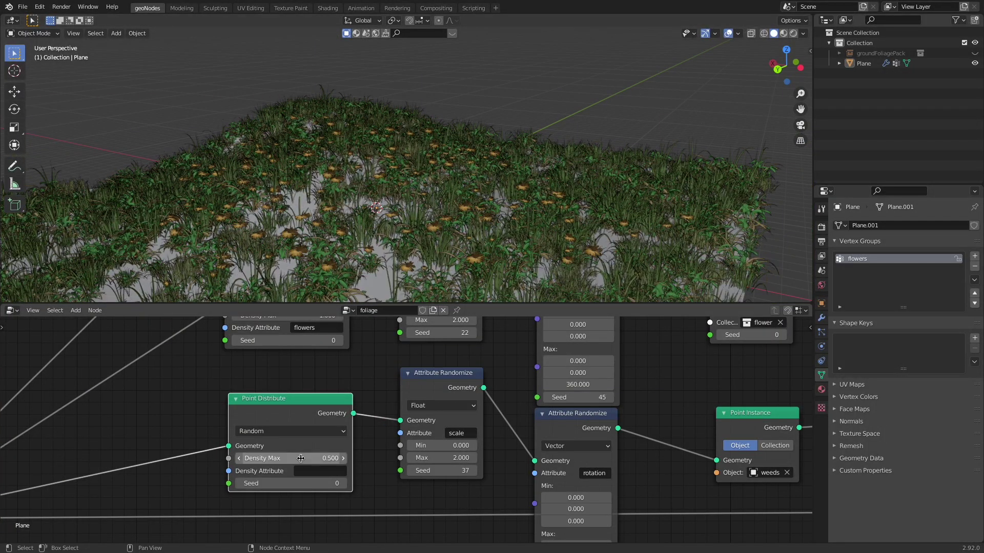
pyautogui.moveTo(430, 215); pyautogui.dragTo(443, 209, button='middle')
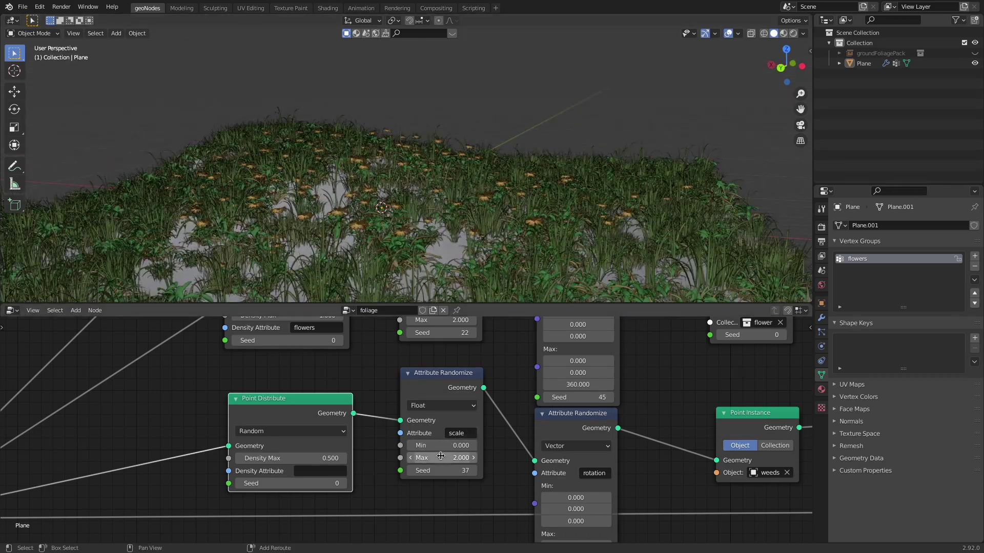
# - Set the maximum of the weeds branch's scale randomization to 1 and check the weeds on the terrain
pyautogui.click(441, 458)
pyautogui.write('1')
pyautogui.press('Return')
pyautogui.moveTo(457, 211); pyautogui.dragTo(495, 210, button='middle')
pyautogui.scroll(1, 494, 211)
pyautogui.moveTo(393, 282); pyautogui.dragTo(415, 234, button='middle')
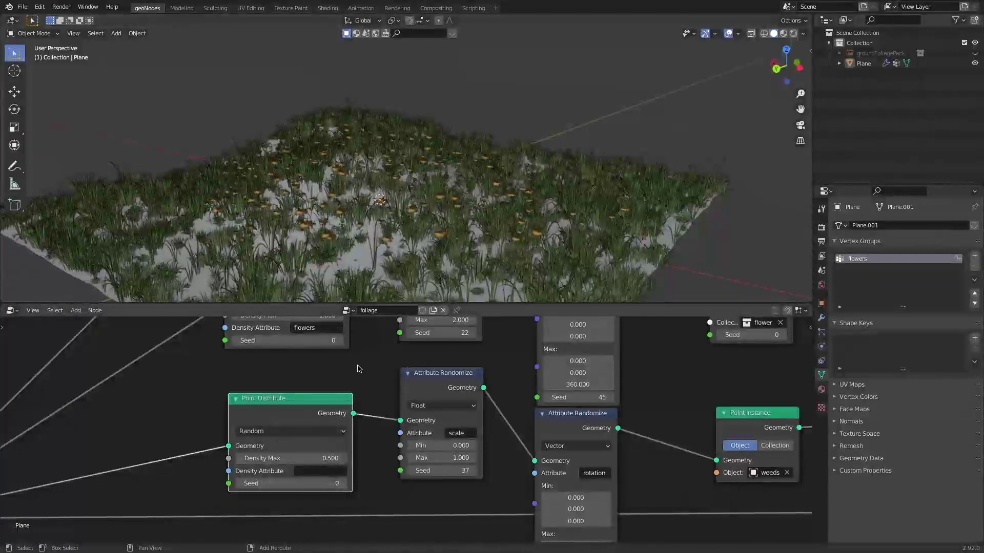
# - Set the Density Max of the grass branch's Point Distribute node to 2 and check the grass coverage
pyautogui.moveTo(358, 369); pyautogui.dragTo(356, 474, button='middle')
pyautogui.moveTo(349, 334); pyautogui.dragTo(345, 459, button='middle')
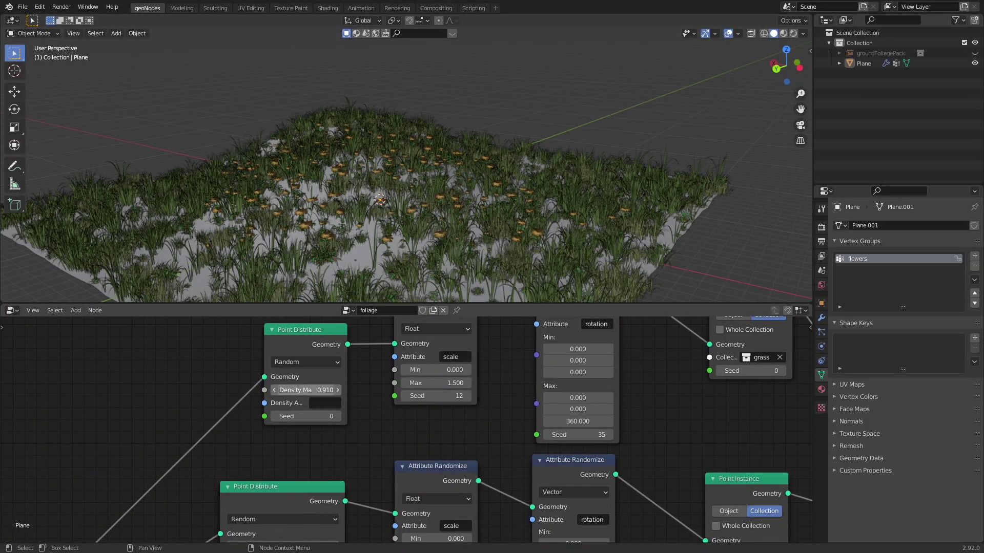
pyautogui.press('Return')
pyautogui.moveTo(414, 199); pyautogui.dragTo(481, 209, button='middle')
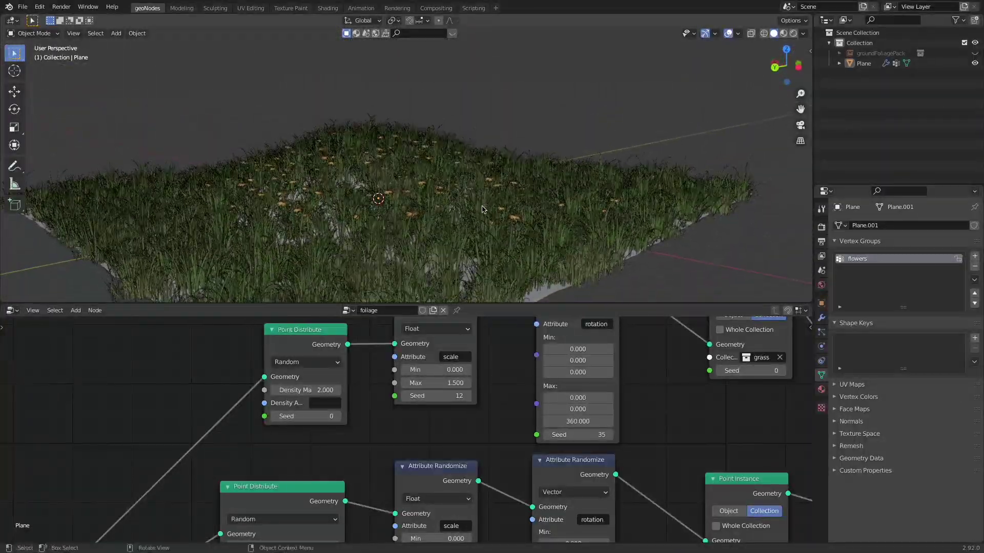
pyautogui.scroll(2, 526, 242)
# - Tidy the node tree by aligning the flower branch nodes and moving the Group Input, final Join Geometry and Group Output outward
pyautogui.scroll(-3, 503, 409)
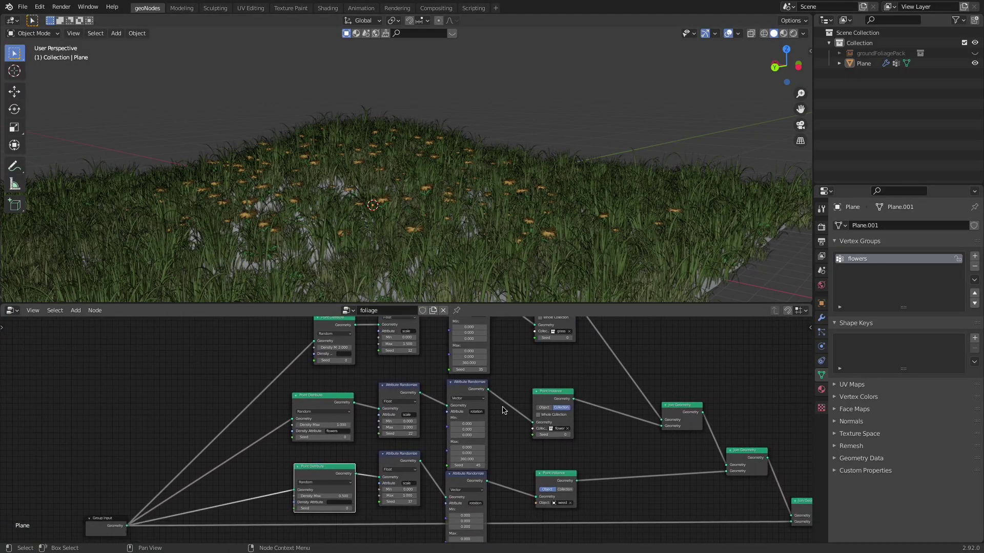
pyautogui.moveTo(399, 387); pyautogui.dragTo(407, 388)
pyautogui.moveTo(342, 403); pyautogui.dragTo(350, 402)
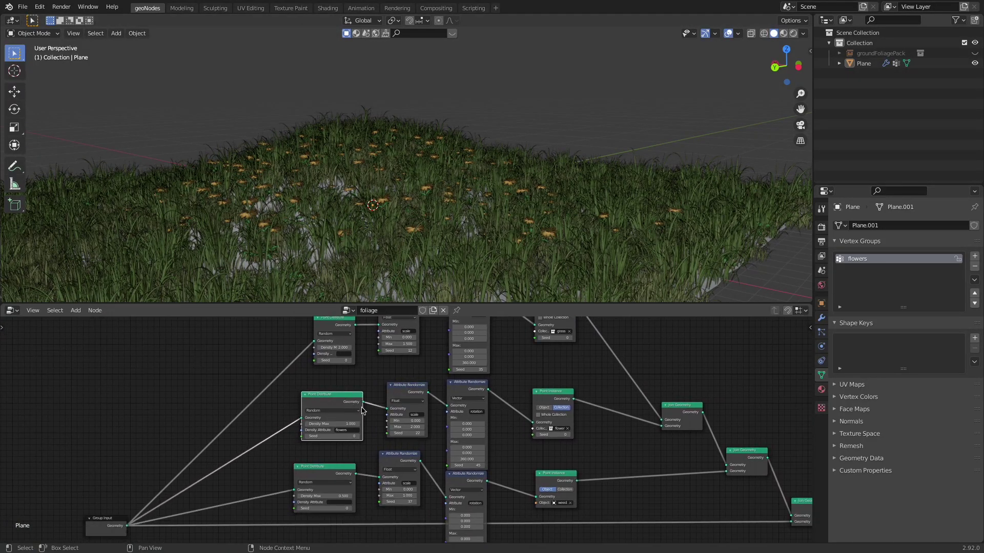
pyautogui.moveTo(525, 434); pyautogui.dragTo(512, 415, button='middle')
pyautogui.scroll(-2, 465, 460)
pyautogui.moveTo(762, 441); pyautogui.dragTo(703, 510)
pyautogui.moveTo(694, 475); pyautogui.dragTo(715, 518)
pyautogui.moveTo(182, 482); pyautogui.dragTo(124, 517)
pyautogui.moveTo(375, 481); pyautogui.dragTo(368, 463, button='middle')
pyautogui.scroll(2, 385, 465)
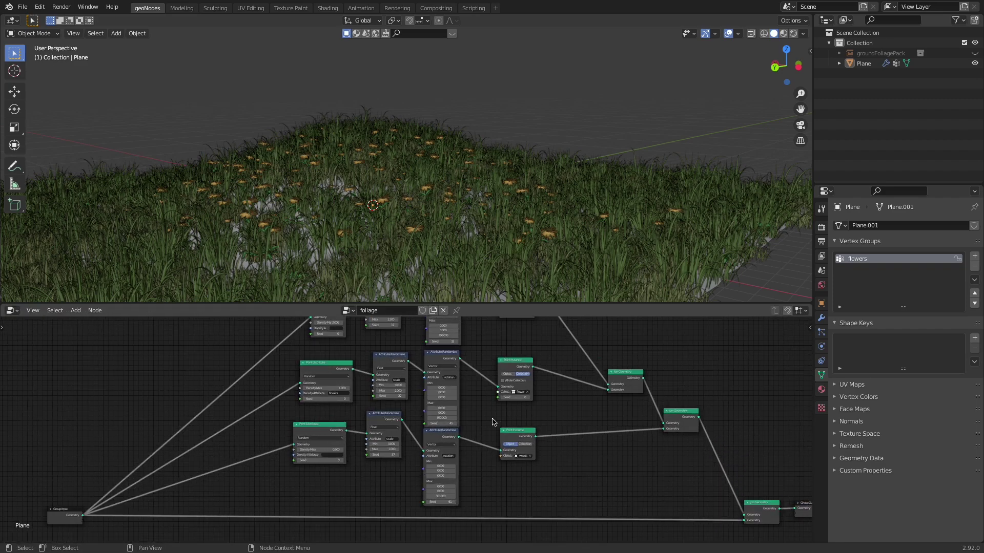
pyautogui.moveTo(370, 476); pyautogui.dragTo(375, 462, button='middle')
# - Add a Frame node and enclose the four weeds branch nodes in it
pyautogui.hotkey('shift', 'a')
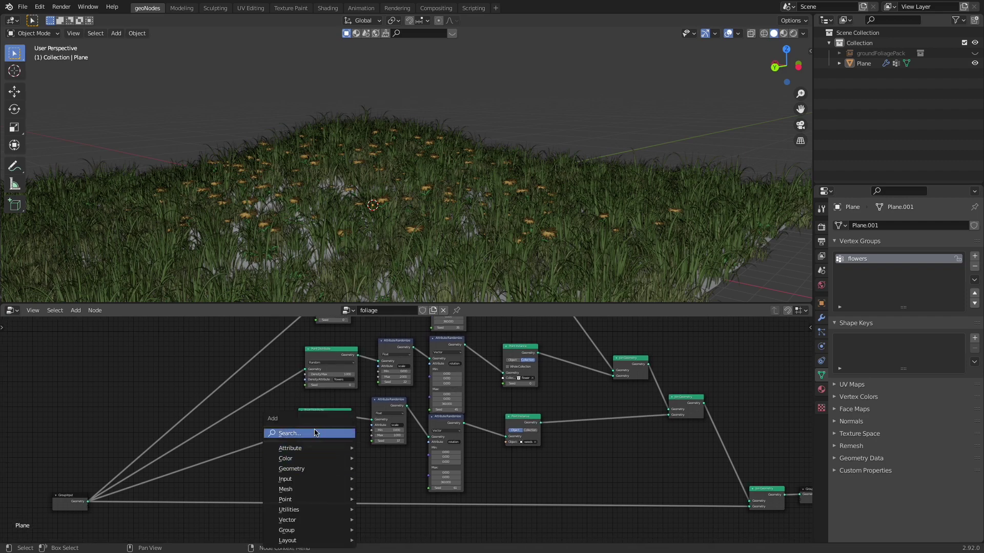
pyautogui.click(313, 432)
pyautogui.write('fra')
pyautogui.click(328, 446)
pyautogui.click(272, 423)
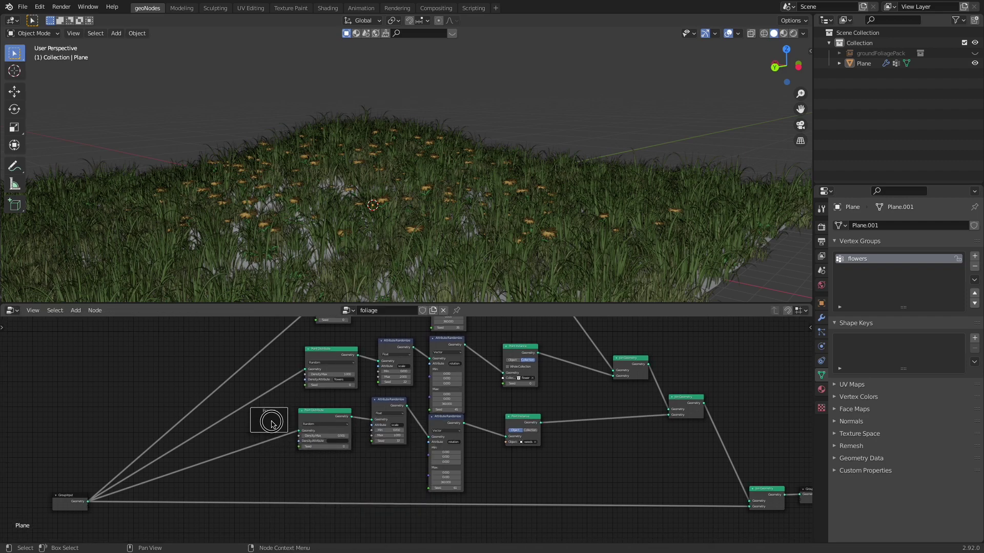
pyautogui.moveTo(389, 475); pyautogui.dragTo(595, 496)
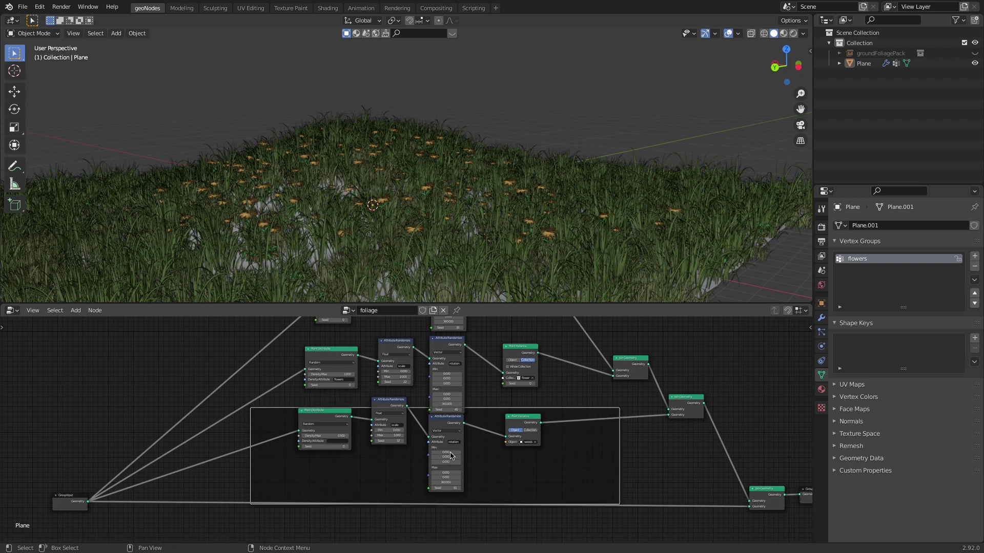
pyautogui.scroll(2, 409, 430)
pyautogui.moveTo(544, 416); pyautogui.dragTo(539, 440)
# - Label the frame around the weeds branch "weeds"
pyautogui.click(504, 422)
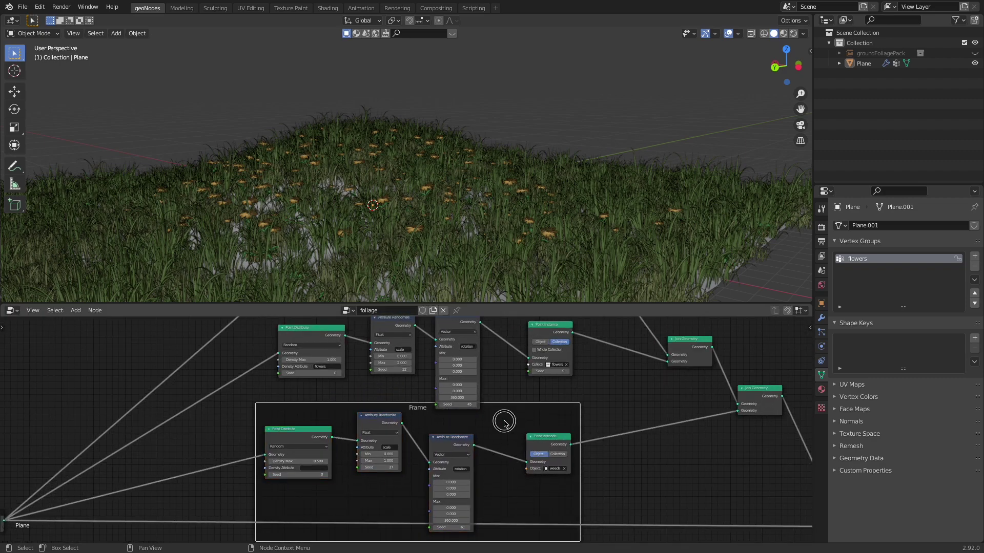
pyautogui.moveTo(512, 433); pyautogui.dragTo(480, 406, button='middle')
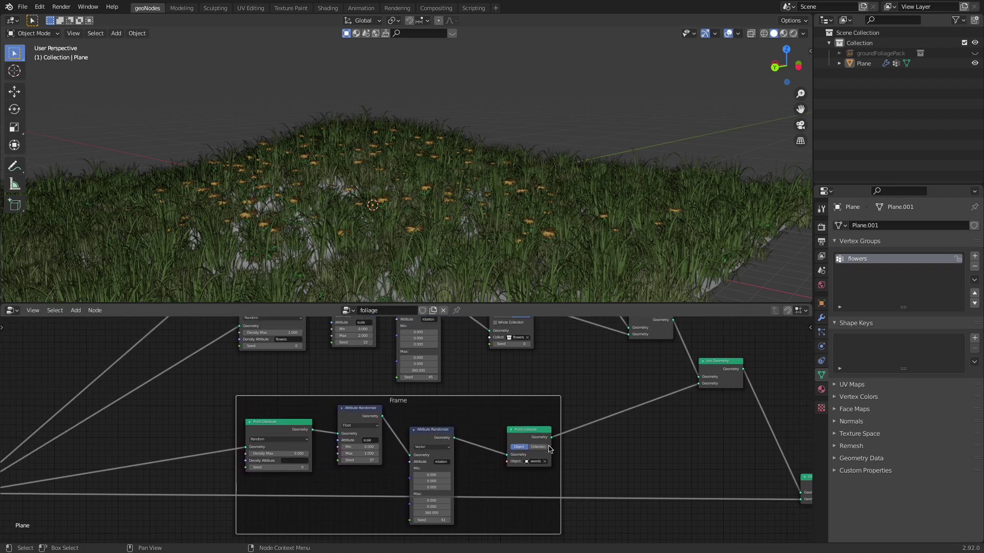
pyautogui.press('n')
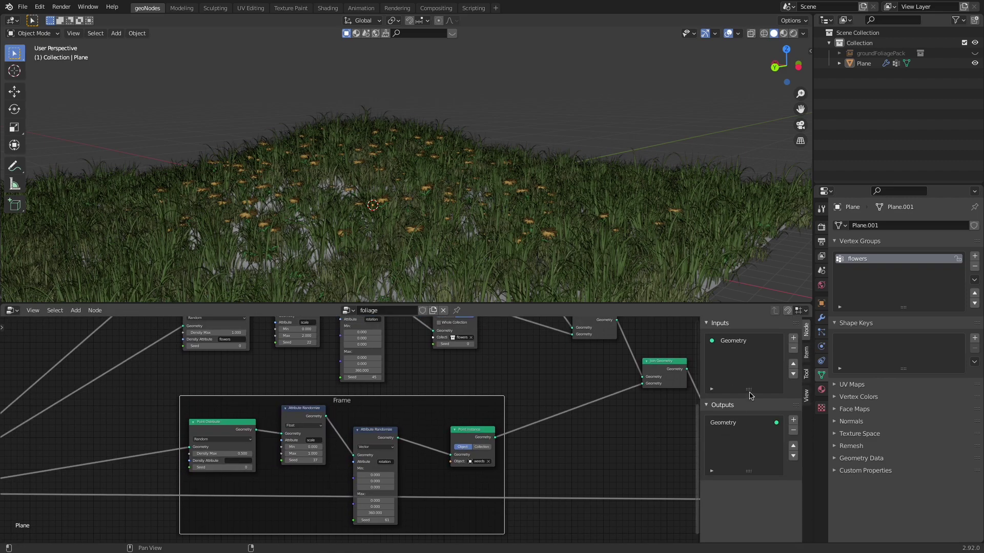
pyautogui.click(806, 354)
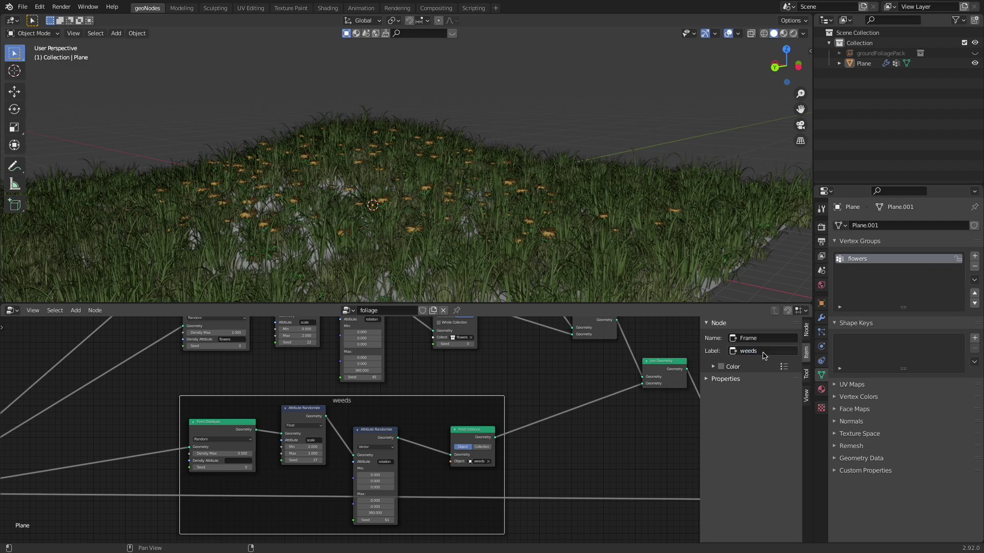
# - Enable a custom color for the weeds frame and make it green with hue 0.267 and saturation 0.575
pyautogui.click(721, 367)
pyautogui.click(718, 369)
pyautogui.click(741, 384)
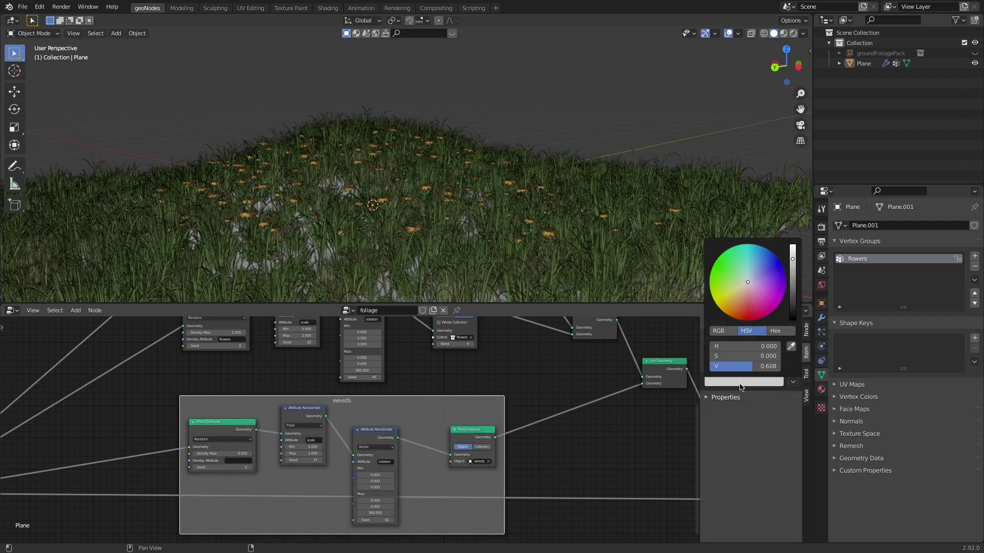
pyautogui.scroll(-2, 463, 435)
pyautogui.scroll(3, 464, 440)
pyautogui.click(738, 384)
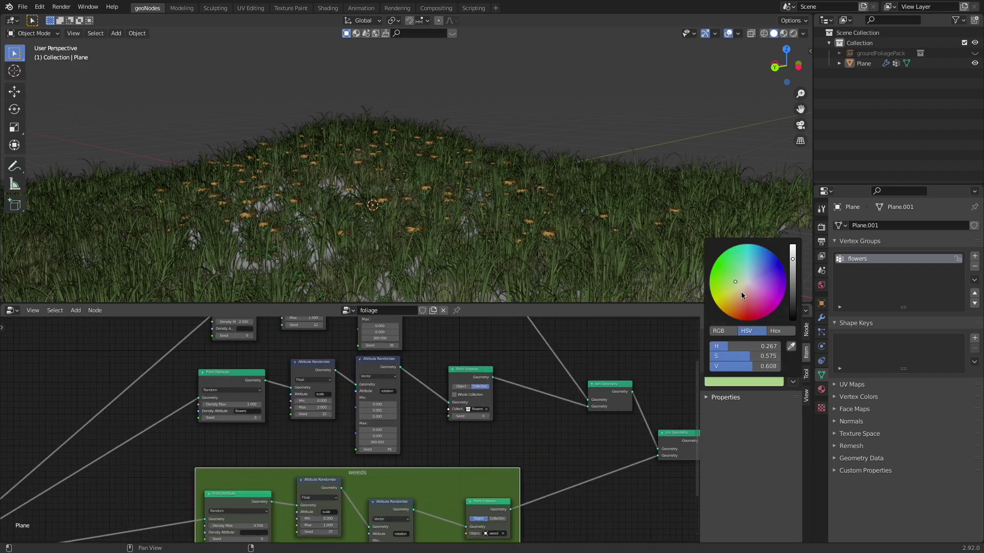
# - Frame the flower branch in red and the grass branch in green, and recolor the weeds frame olive yellow
pyautogui.moveTo(478, 370); pyautogui.dragTo(506, 394, button='middle')
pyautogui.hotkey('shift', 'a')
pyautogui.click(506, 391)
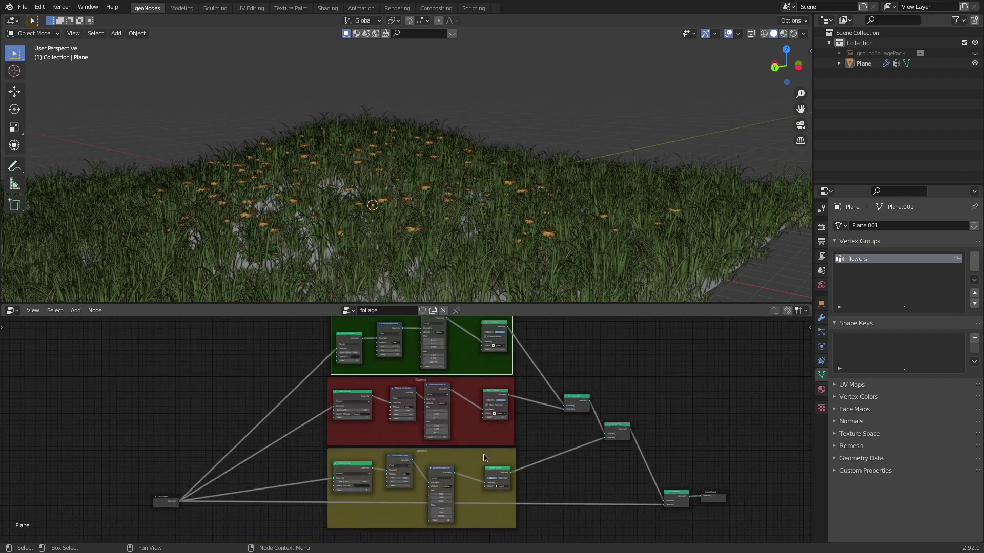
# - Spread out the group input, weeds frame, Join Geometry and output nodes to give the node tree more room
pyautogui.moveTo(587, 455); pyautogui.dragTo(496, 405, button='middle')
pyautogui.moveTo(347, 407); pyautogui.dragTo(348, 413)
pyautogui.moveTo(74, 460); pyautogui.dragTo(57, 524)
pyautogui.moveTo(587, 448); pyautogui.dragTo(581, 483)
pyautogui.moveTo(629, 454); pyautogui.dragTo(665, 490)
pyautogui.moveTo(533, 379); pyautogui.dragTo(538, 396)
pyautogui.moveTo(533, 398); pyautogui.dragTo(565, 443, button='middle')
pyautogui.click(522, 396)
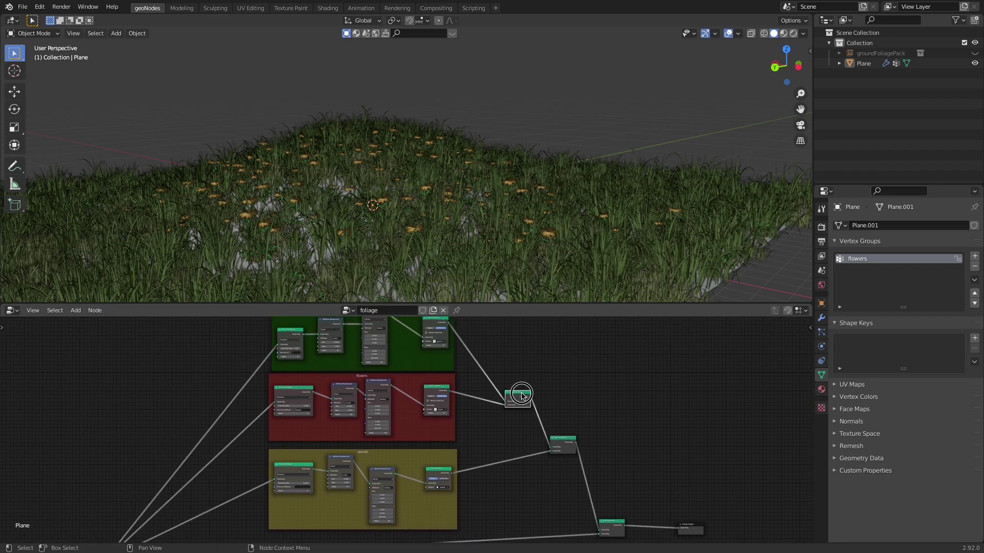
# - Raise the grass Point Distribute node's maximum density to 2.170
pyautogui.scroll(4, 483, 402)
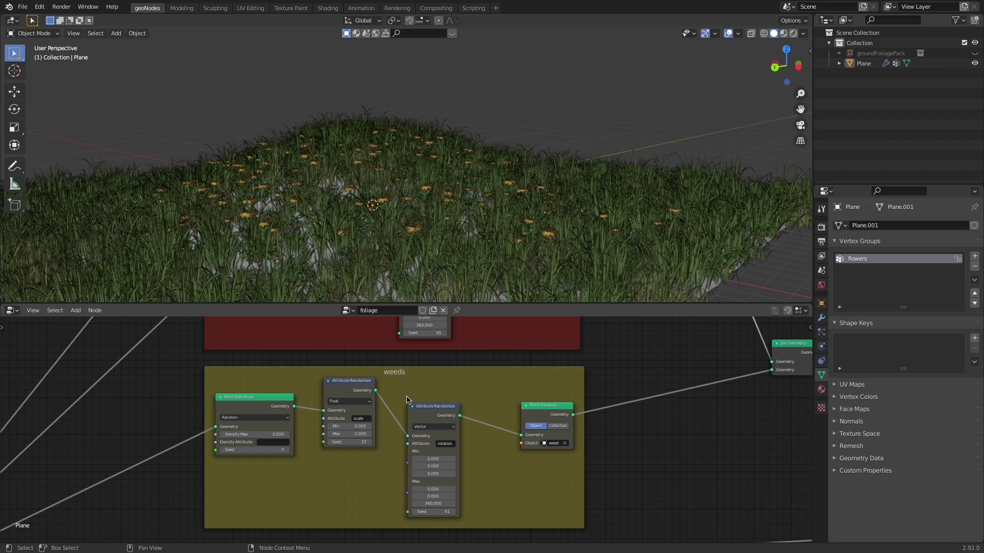
pyautogui.moveTo(411, 334); pyautogui.dragTo(424, 448, button='middle')
pyautogui.moveTo(430, 385); pyautogui.dragTo(432, 430, button='middle')
pyautogui.moveTo(437, 350); pyautogui.dragTo(444, 470, button='middle')
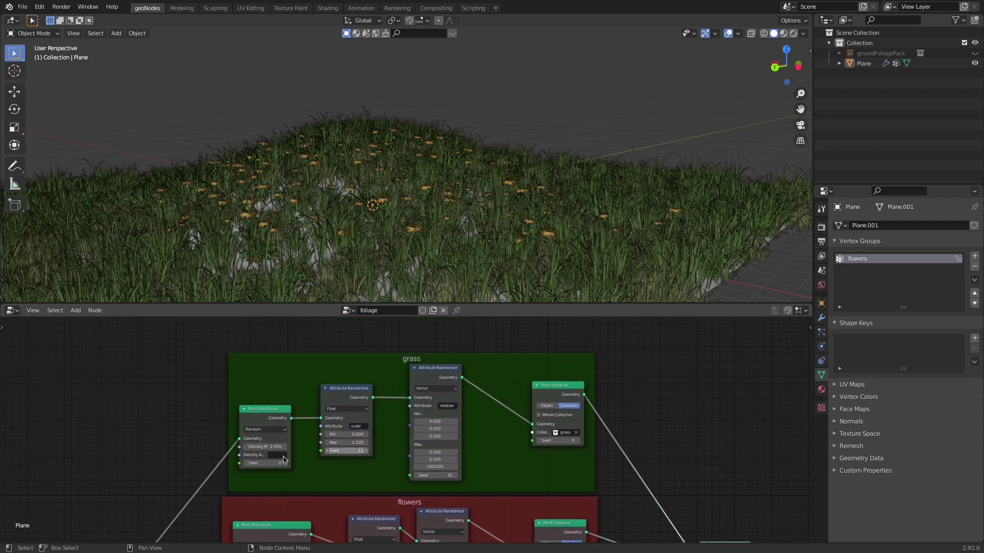
pyautogui.scroll(1, 304, 457)
pyautogui.moveTo(227, 451); pyautogui.dragTo(357, 463)
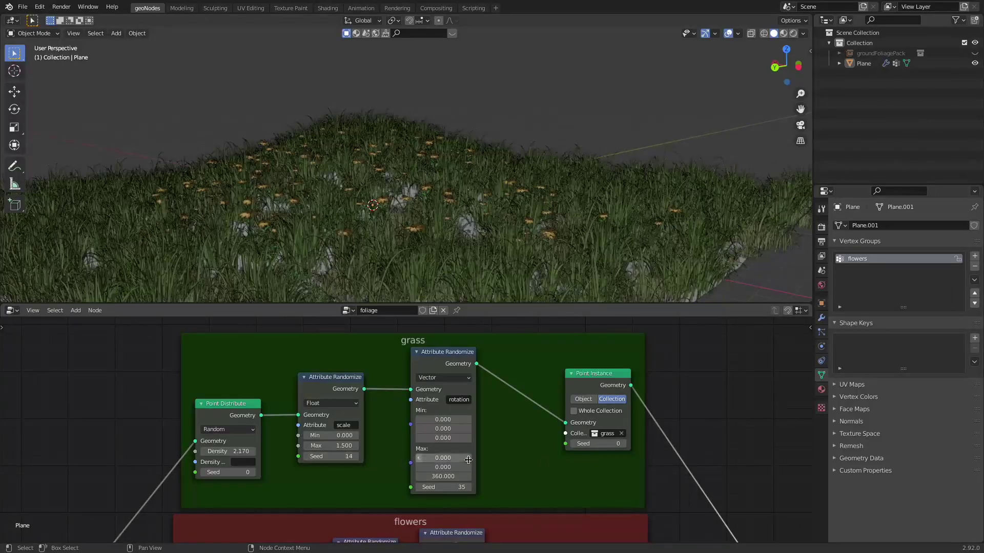
# - Set the grass scale randomization's maximum to 1.700 and the grass Point Distribute node's maximum density to 1.460
pyautogui.scroll(-3, 500, 425)
pyautogui.moveTo(500, 425); pyautogui.dragTo(502, 422, button='middle')
pyautogui.moveTo(541, 147); pyautogui.dragTo(581, 149, button='middle')
pyautogui.scroll(1, 372, 455)
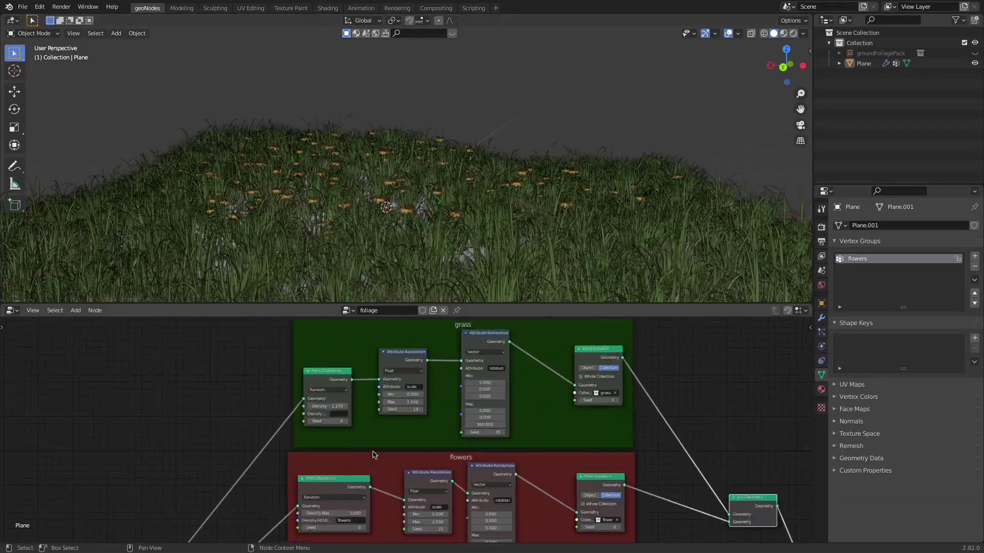
pyautogui.scroll(3, 373, 455)
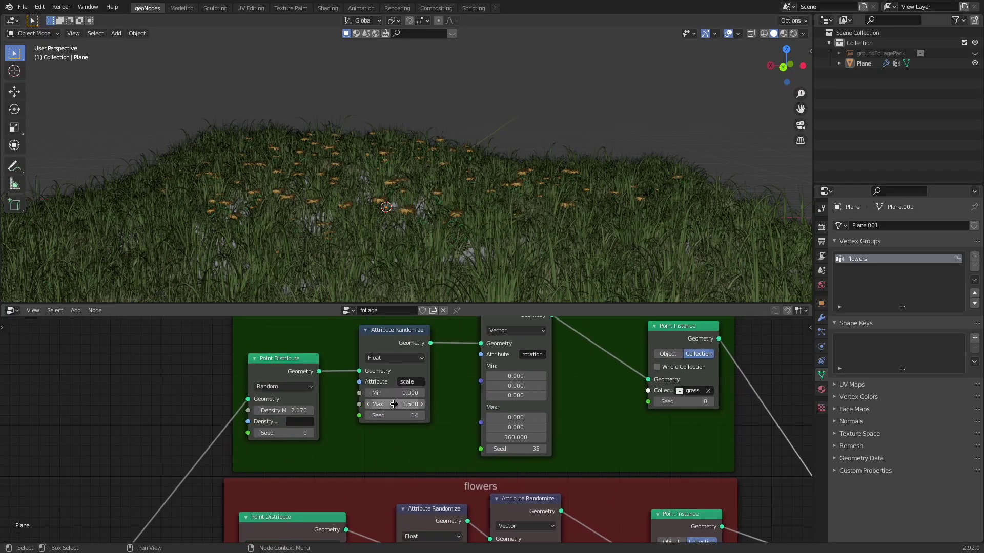
pyautogui.moveTo(395, 404); pyautogui.dragTo(497, 404)
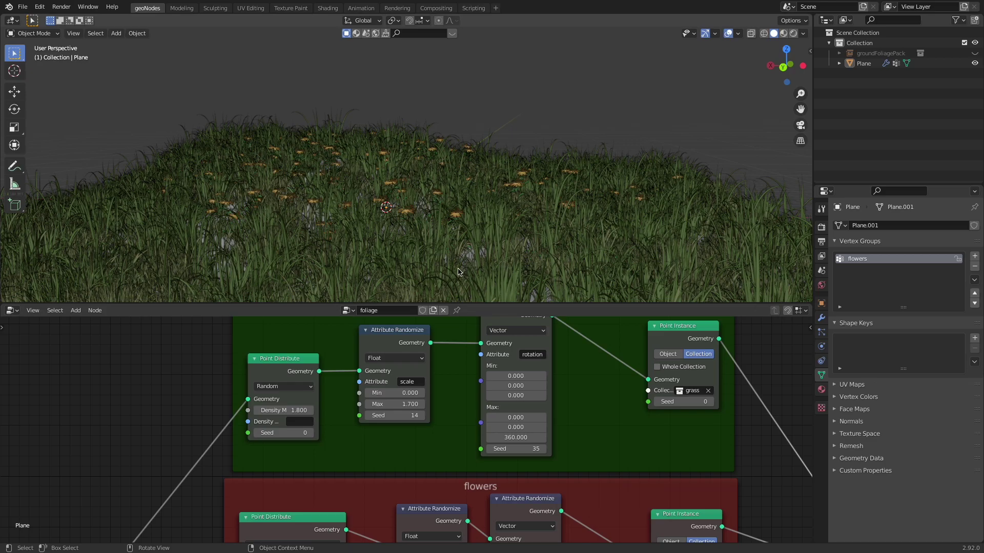
pyautogui.moveTo(297, 411); pyautogui.dragTo(320, 411)
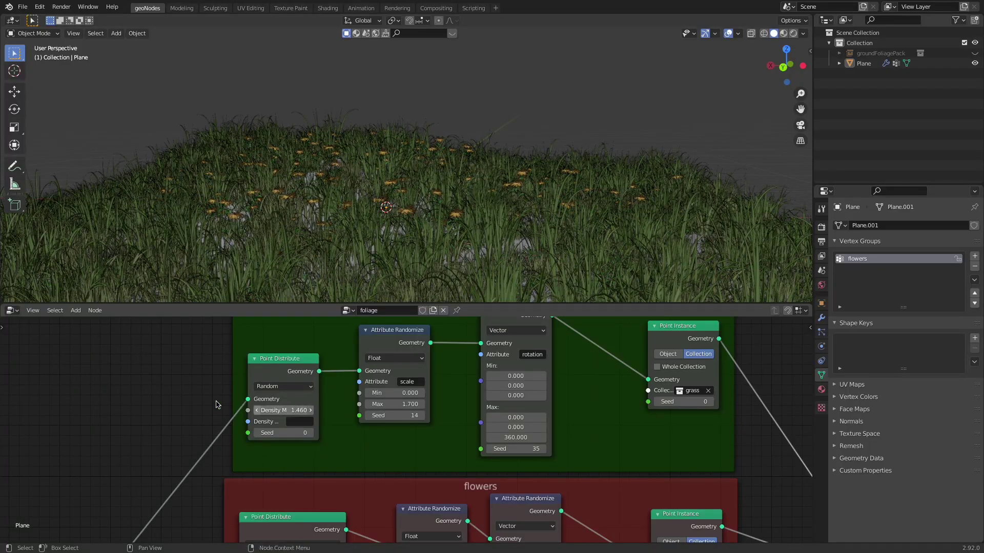
# - Search for a Value node and place it outside the frames, beside the start of the flowers branch
pyautogui.scroll(-4, 216, 405)
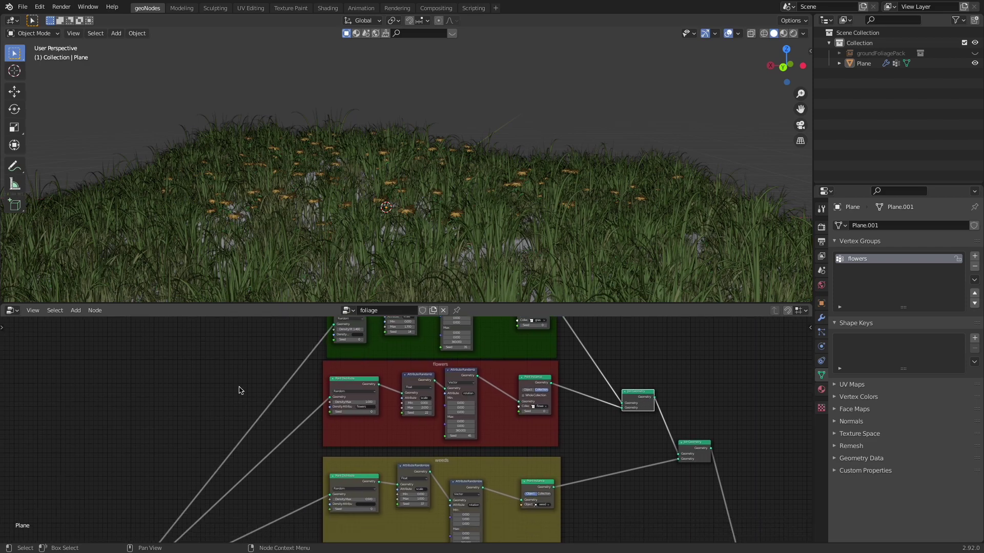
pyautogui.scroll(-1, 238, 391)
pyautogui.hotkey('shift', 'a')
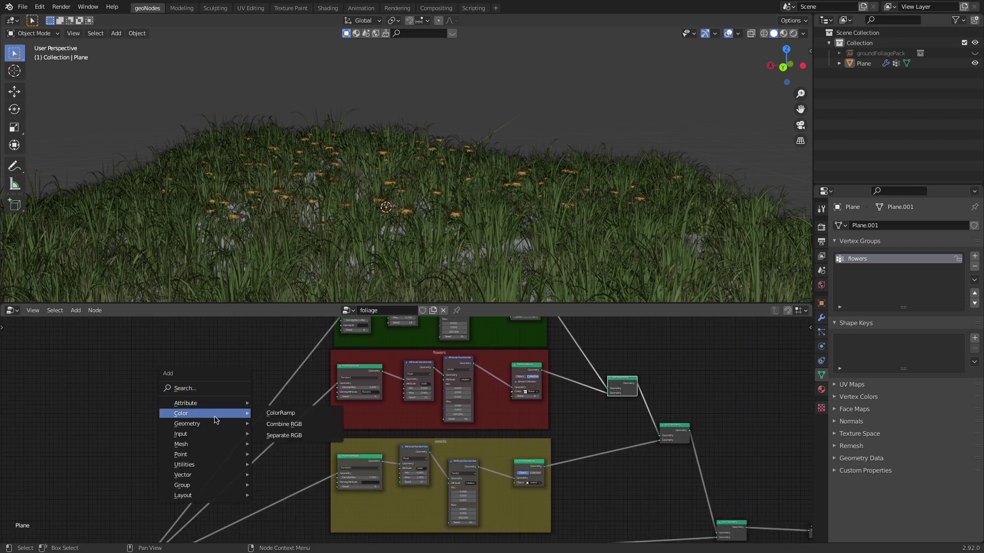
pyautogui.moveTo(202, 453)
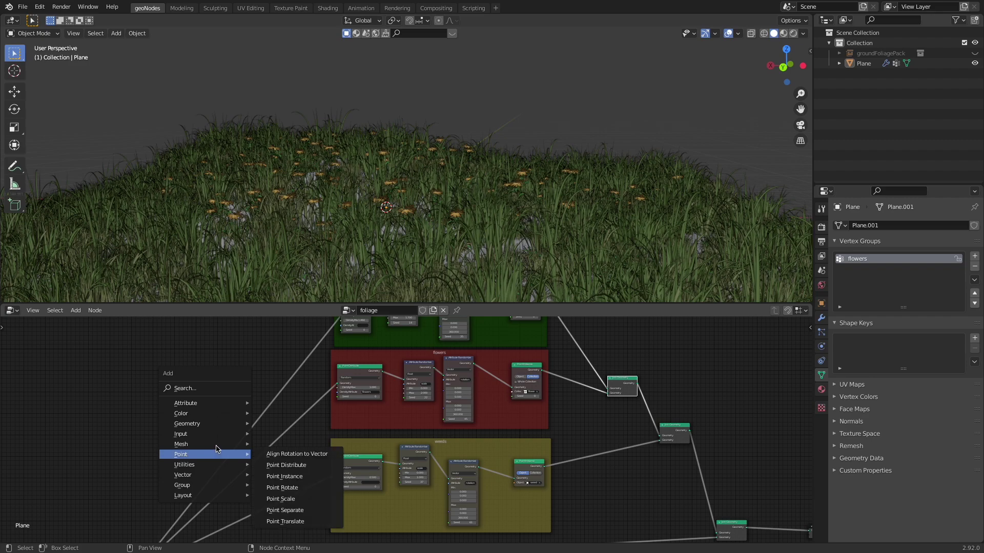
pyautogui.click(204, 390)
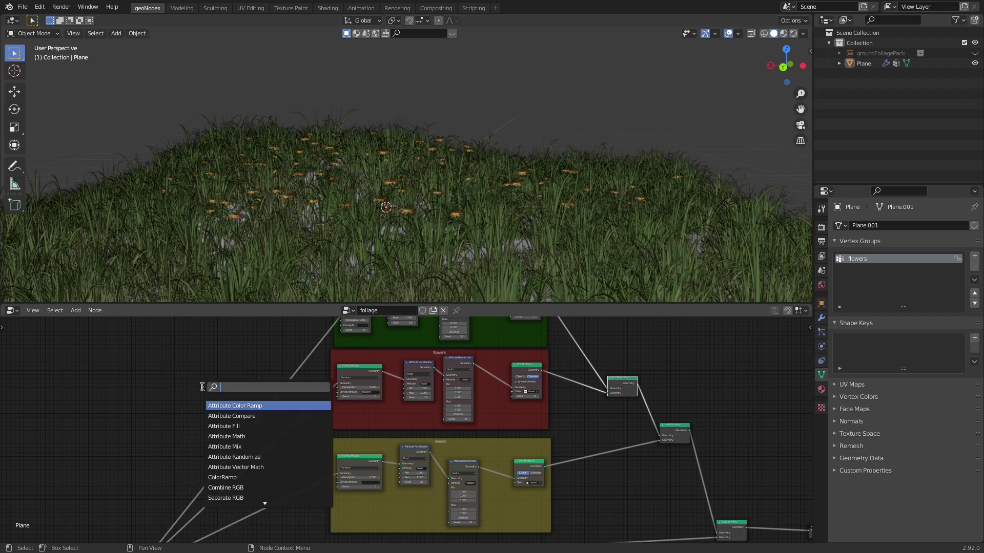
pyautogui.write('va')
pyautogui.click(225, 405)
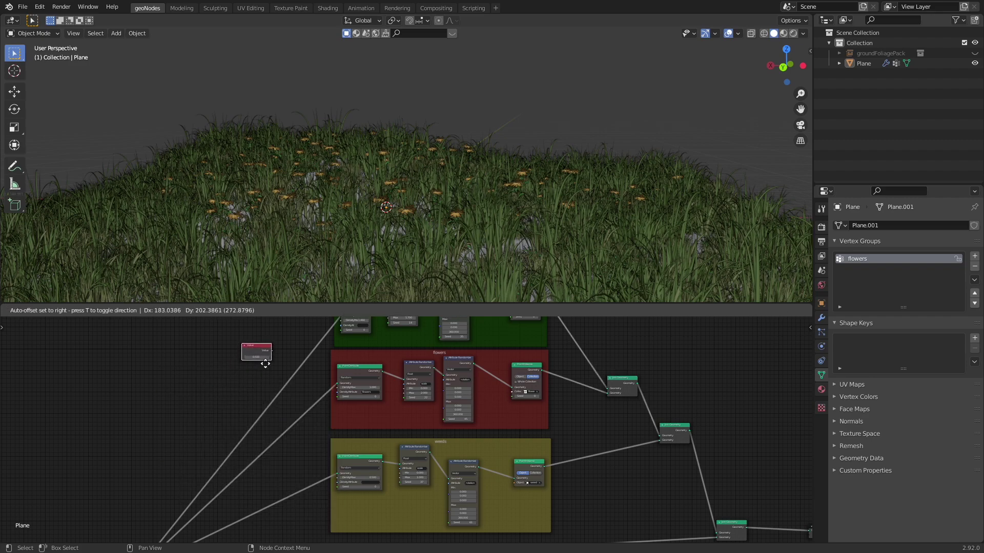
pyautogui.click(265, 364)
# - Connect the Value node to the Seed input of the rotation Attribute Randomize nodes in the grass, flowers and weeds frames
pyautogui.scroll(5, 324, 444)
pyautogui.moveTo(308, 413); pyautogui.dragTo(327, 429, button='middle')
pyautogui.scroll(-3, 314, 457)
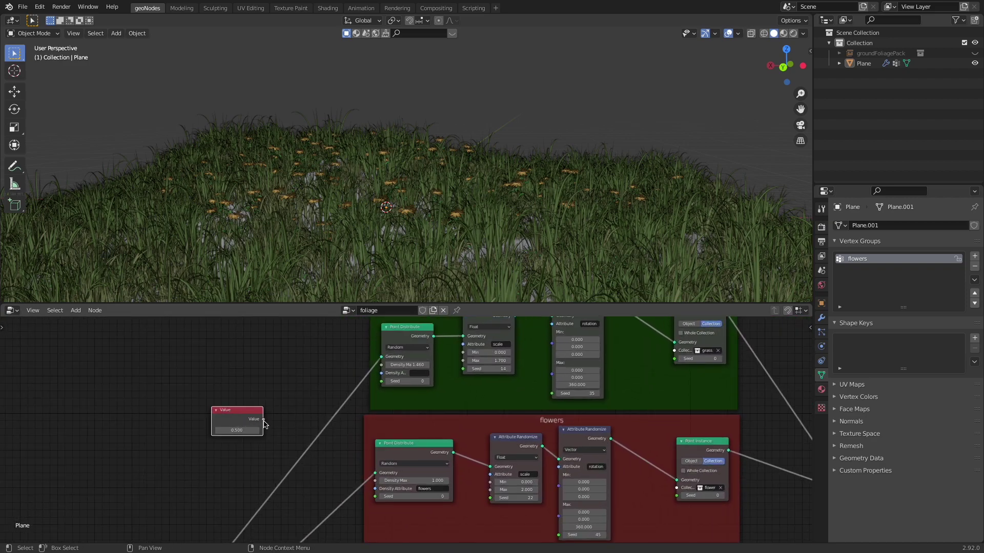
pyautogui.moveTo(552, 394); pyautogui.dragTo(552, 393)
pyautogui.moveTo(256, 426); pyautogui.dragTo(266, 381, button='middle')
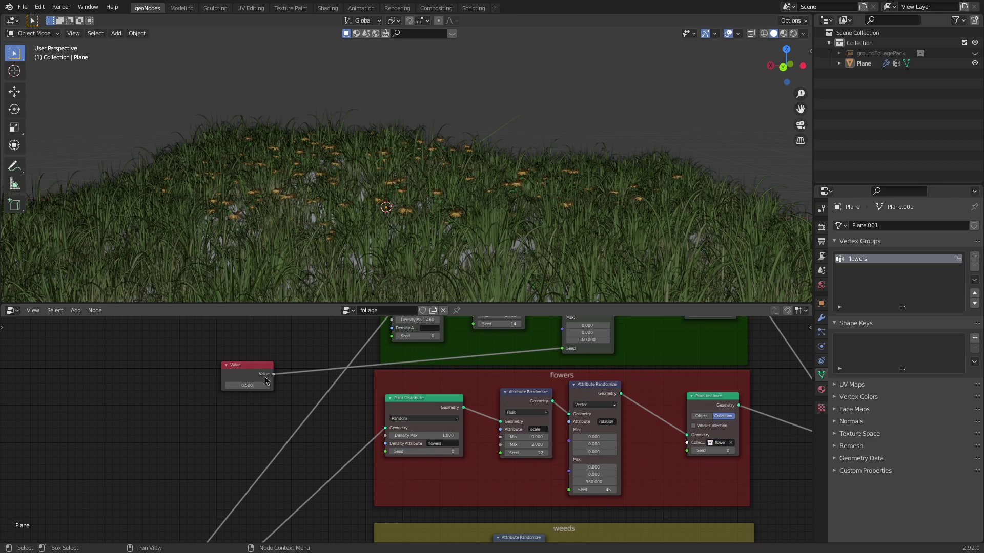
pyautogui.moveTo(280, 387); pyautogui.dragTo(568, 490)
pyautogui.scroll(-3, 461, 436)
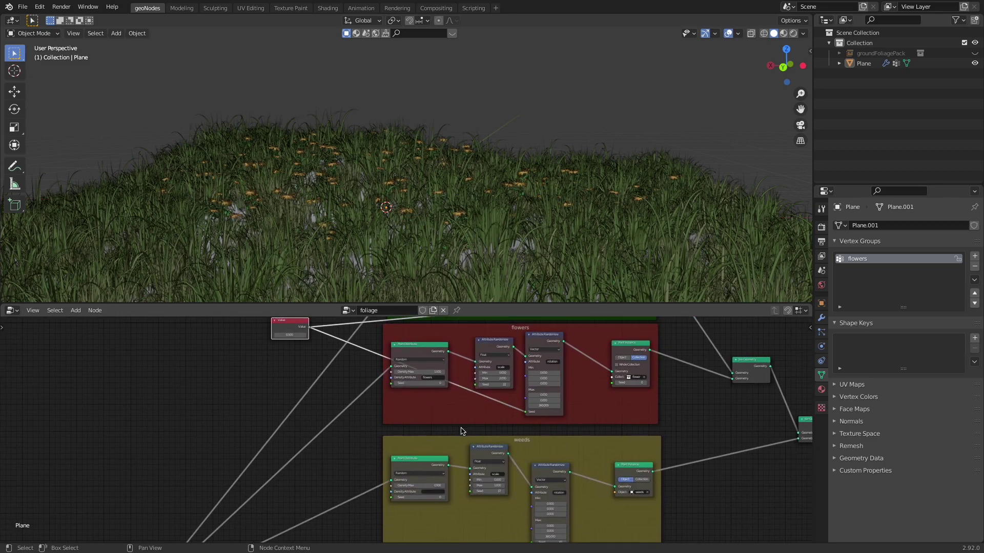
pyautogui.moveTo(319, 344); pyautogui.dragTo(513, 527)
# - Increase the Value node's number to vary the shared rotation seed of the grass, flowers and weeds
pyautogui.scroll(6, 248, 410)
pyautogui.moveTo(248, 411); pyautogui.dragTo(392, 466, button='middle')
pyautogui.scroll(-4, 389, 246)
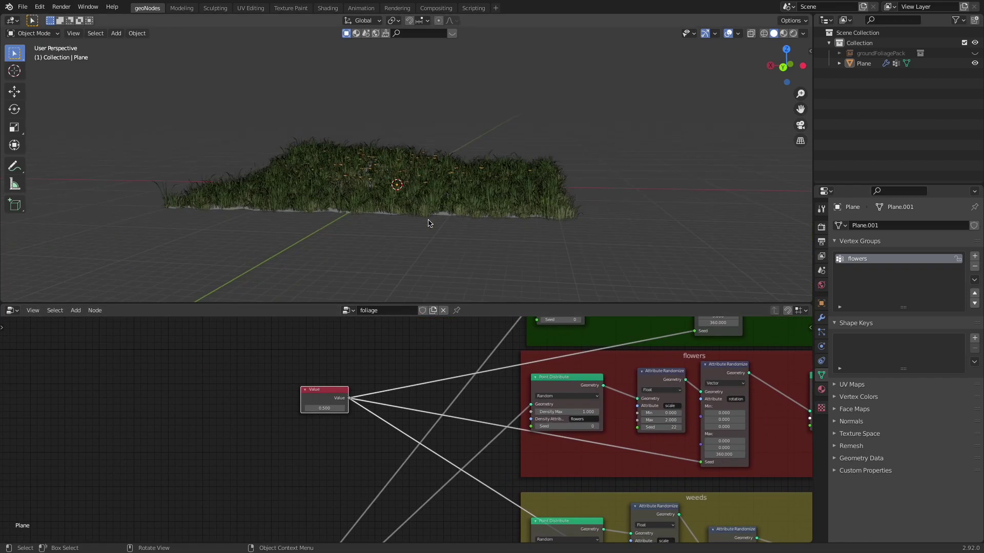
pyautogui.scroll(-6, 479, 470)
pyautogui.scroll(-4, 479, 470)
pyautogui.moveTo(479, 470); pyautogui.dragTo(402, 430, button='middle')
pyautogui.moveTo(476, 421); pyautogui.dragTo(472, 459, button='middle')
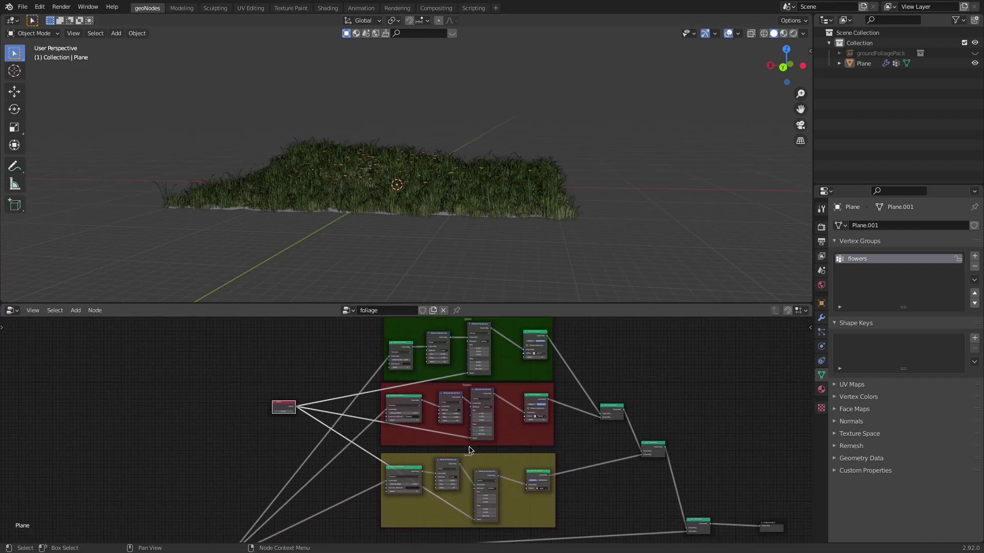
pyautogui.scroll(2, 357, 375)
pyautogui.scroll(6, 425, 205)
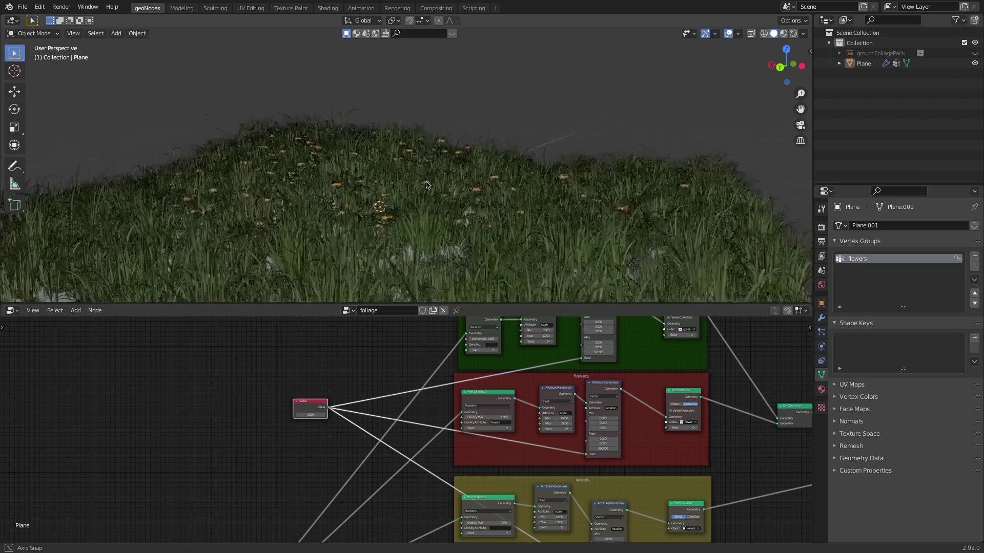
pyautogui.scroll(3, 425, 205)
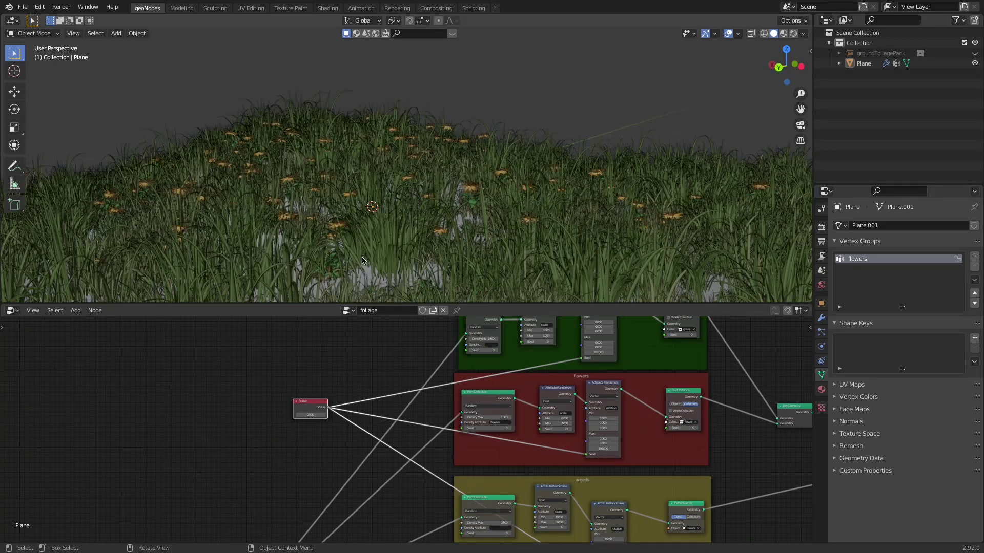
pyautogui.scroll(3, 314, 429)
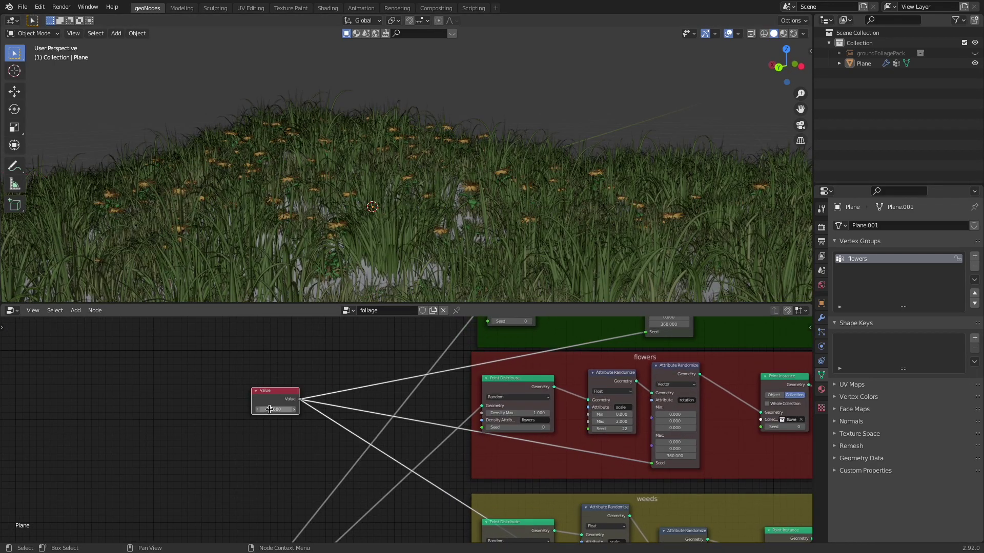
pyautogui.moveTo(275, 410); pyautogui.dragTo(294, 410)
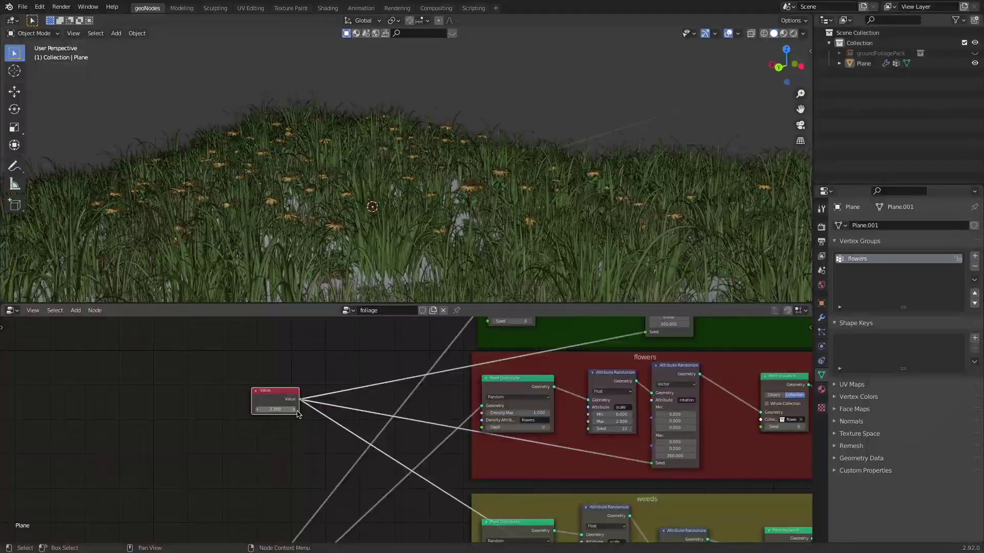
pyautogui.moveTo(318, 408); pyautogui.dragTo(489, 409)
# - Delete the Value node that drives the rotation seeds of the three branches
pyautogui.scroll(-3, 280, 447)
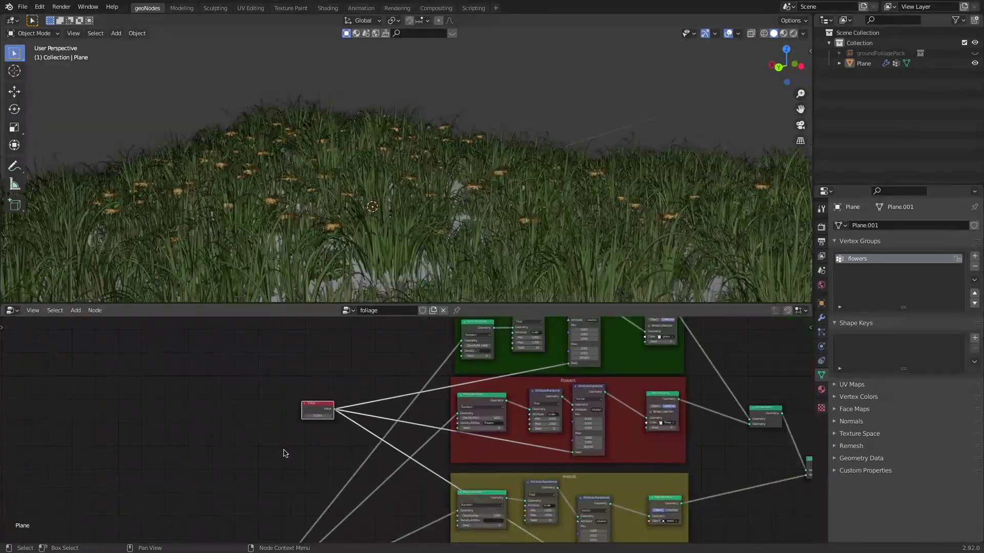
pyautogui.scroll(-2, 365, 413)
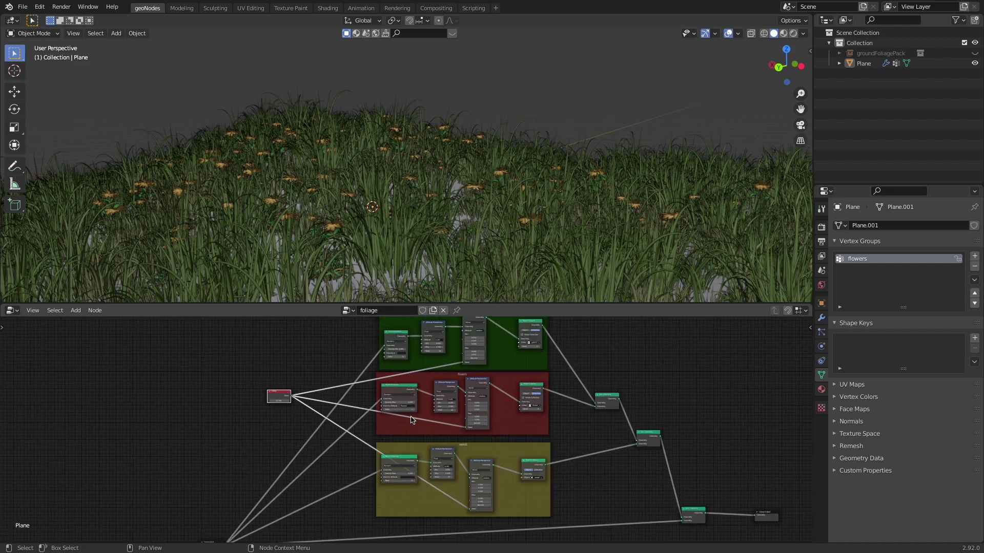
pyautogui.press('x')
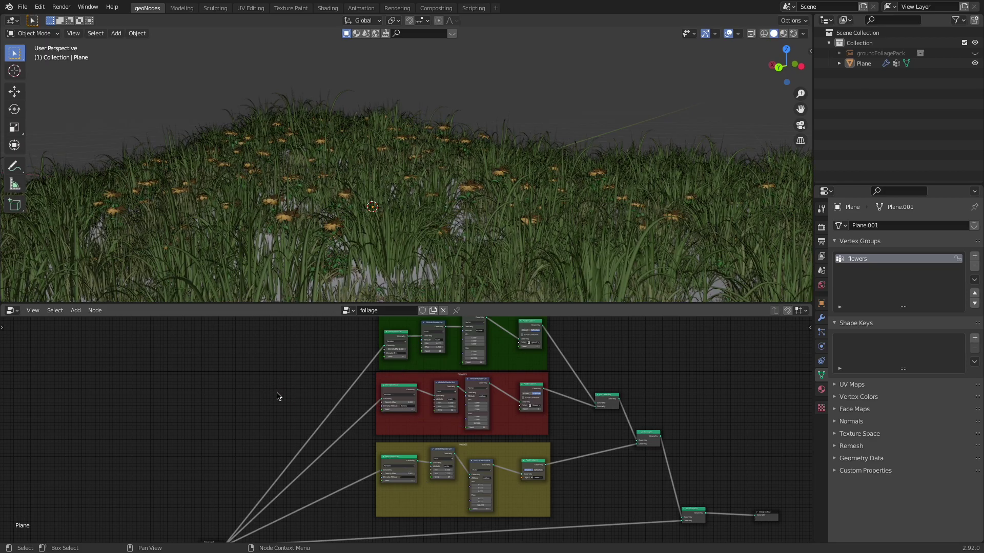
# - Set the weeds Point Distribute node's maximum density to 3.490
pyautogui.moveTo(445, 201); pyautogui.dragTo(471, 225, button='middle')
pyautogui.scroll(-3, 473, 229)
pyautogui.scroll(2, 477, 211)
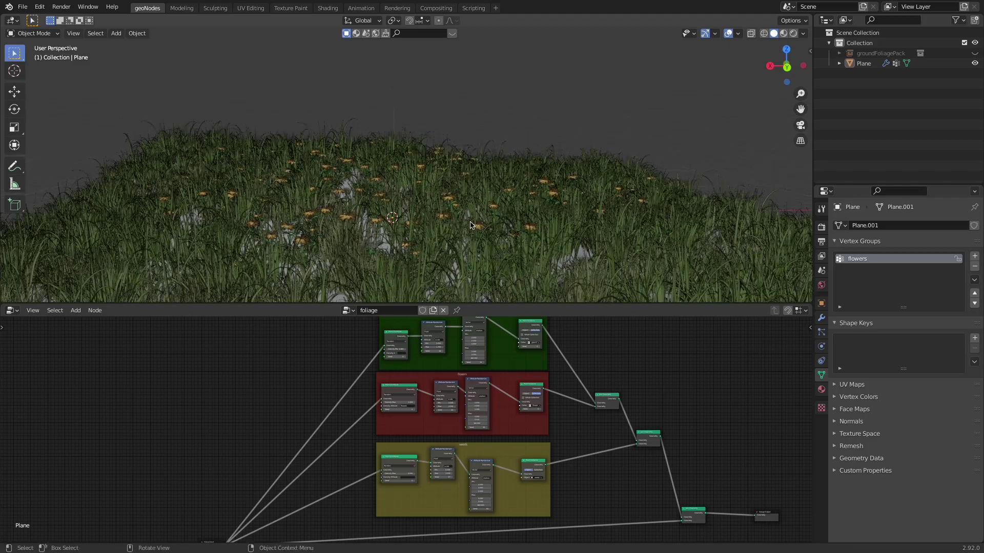
pyautogui.scroll(1, 430, 433)
pyautogui.moveTo(437, 430); pyautogui.dragTo(414, 436, button='middle')
pyautogui.scroll(-1, 456, 433)
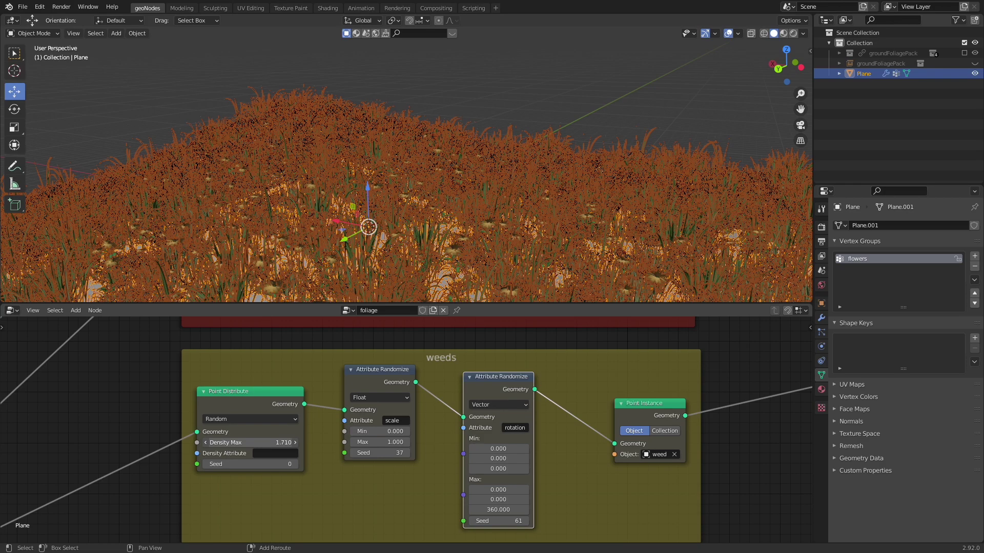
pyautogui.moveTo(250, 442); pyautogui.dragTo(309, 442)
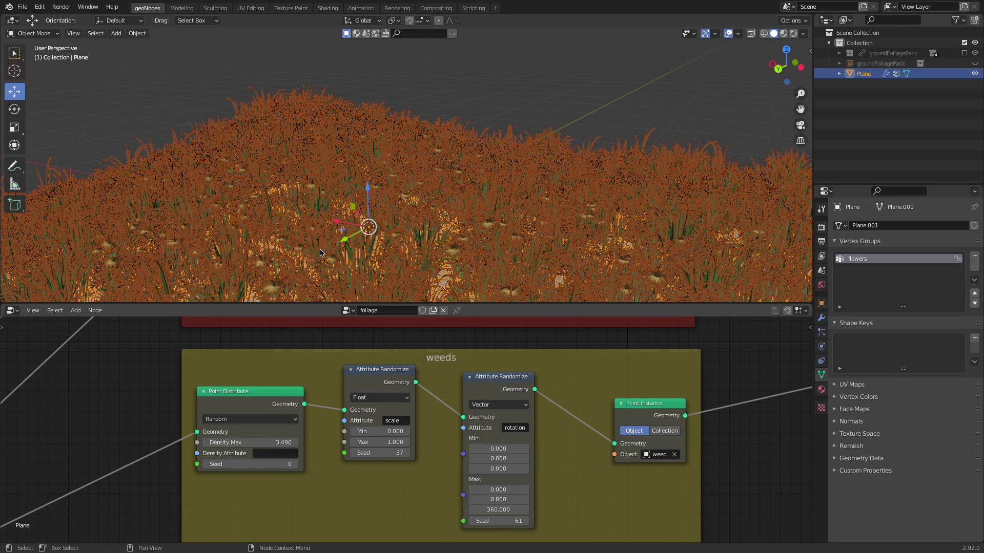
# - Deselect the plane and examine the scattered foliage from several angles together with the framed node branches
pyautogui.click(511, 88)
pyautogui.scroll(-5, 511, 88)
pyautogui.moveTo(511, 87); pyautogui.dragTo(472, 135, button='middle')
pyautogui.scroll(-8, 428, 380)
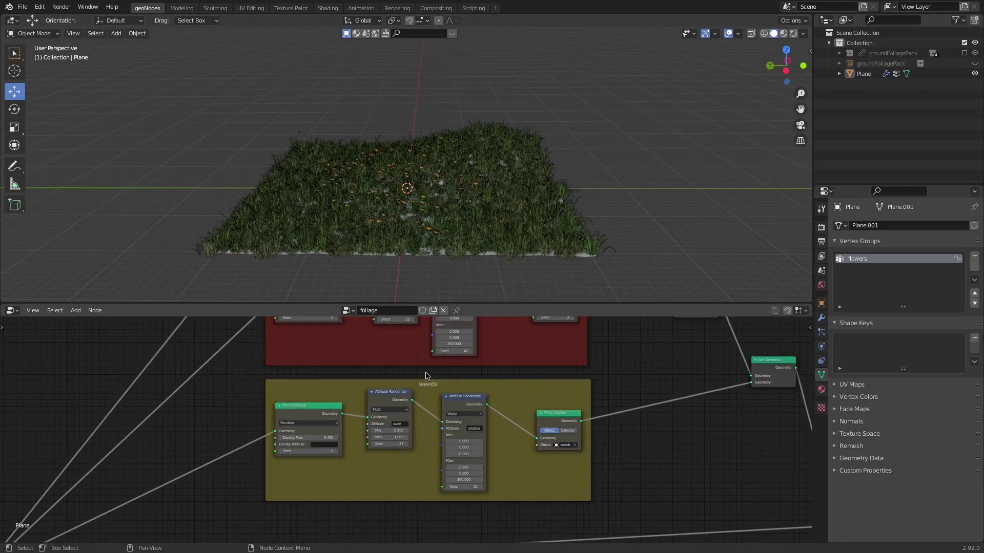
pyautogui.keyDown('shift'); pyautogui.moveTo(410, 411); pyautogui.dragTo(409, 436, button='middle'); pyautogui.keyUp('shift')
pyautogui.scroll(1, 411, 433)
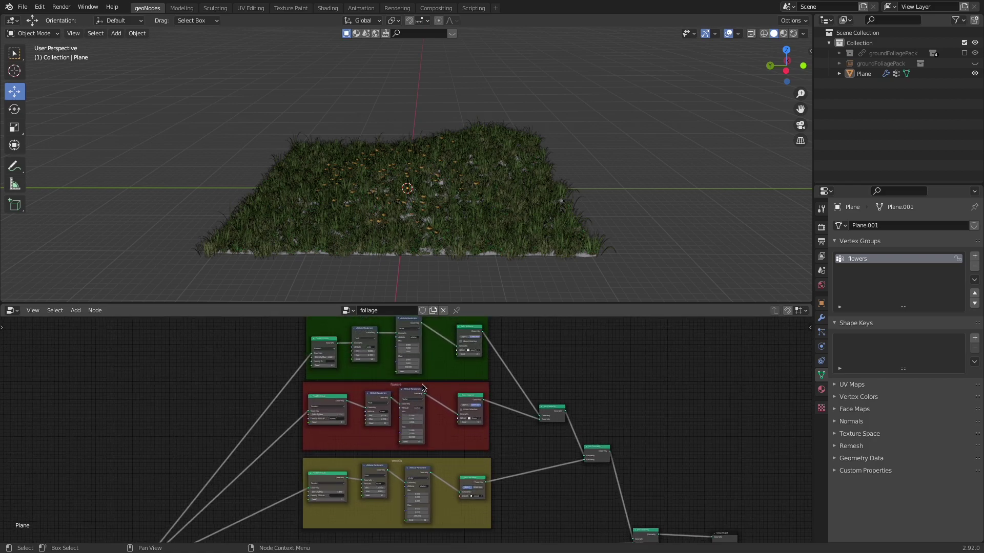
pyautogui.keyDown('shift'); pyautogui.moveTo(430, 371); pyautogui.dragTo(429, 390, button='middle'); pyautogui.keyUp('shift')
pyautogui.scroll(1, 429, 389)
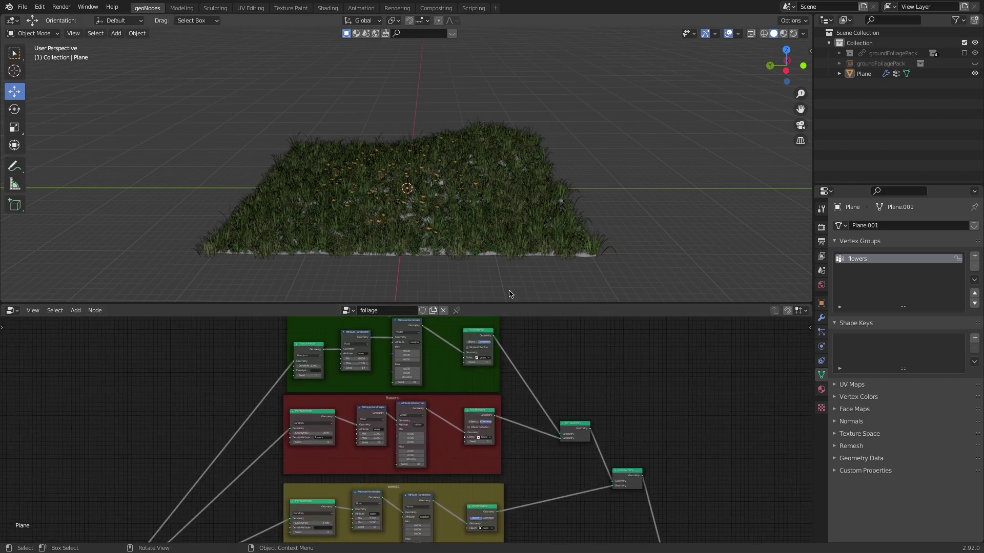
pyautogui.moveTo(437, 243); pyautogui.dragTo(506, 240, button='middle')
pyautogui.scroll(5, 506, 241)
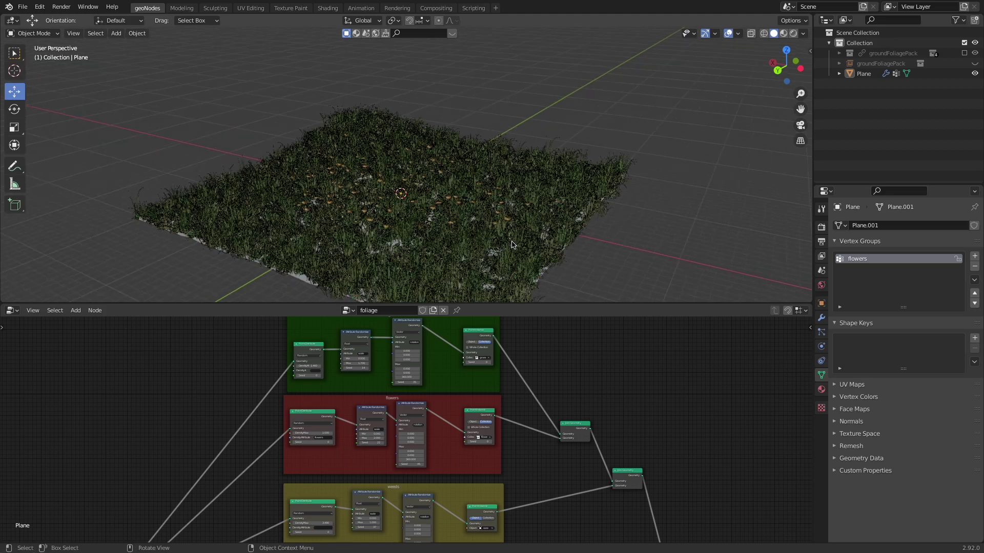
pyautogui.scroll(1, 499, 235)
pyautogui.moveTo(499, 235); pyautogui.dragTo(558, 237, button='middle')
pyautogui.scroll(-1, 556, 409)
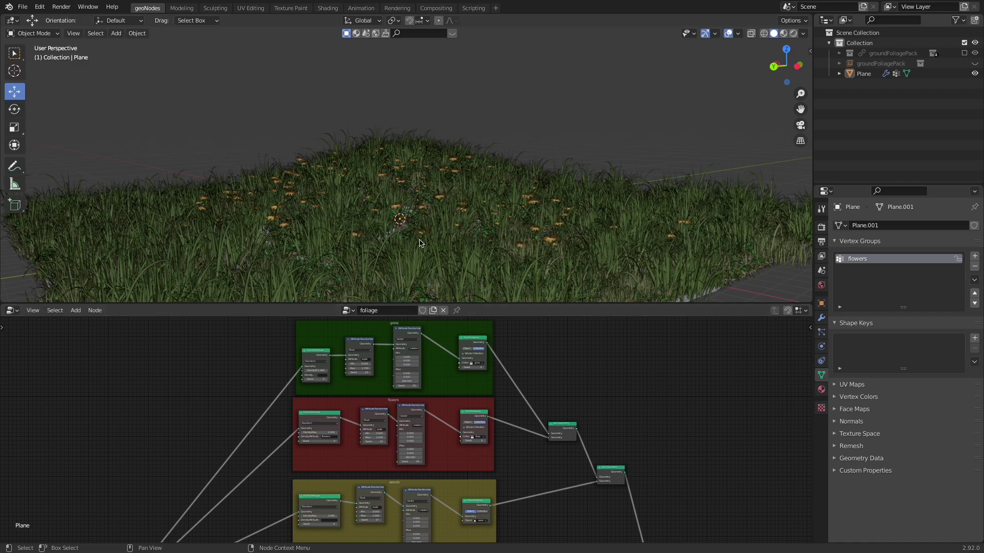
pyautogui.moveTo(443, 235); pyautogui.dragTo(423, 211, button='middle')
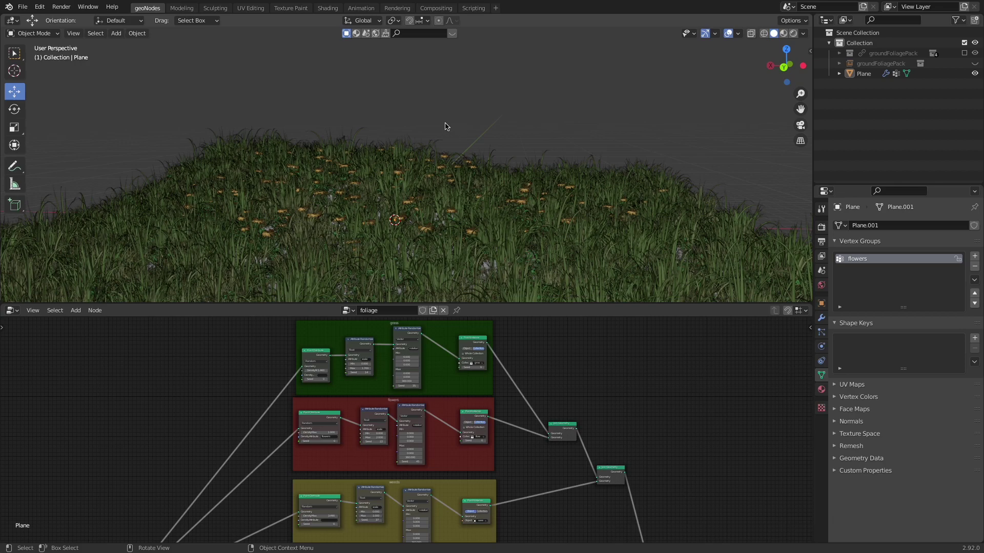
pyautogui.moveTo(526, 351); pyautogui.dragTo(527, 344, button='middle')
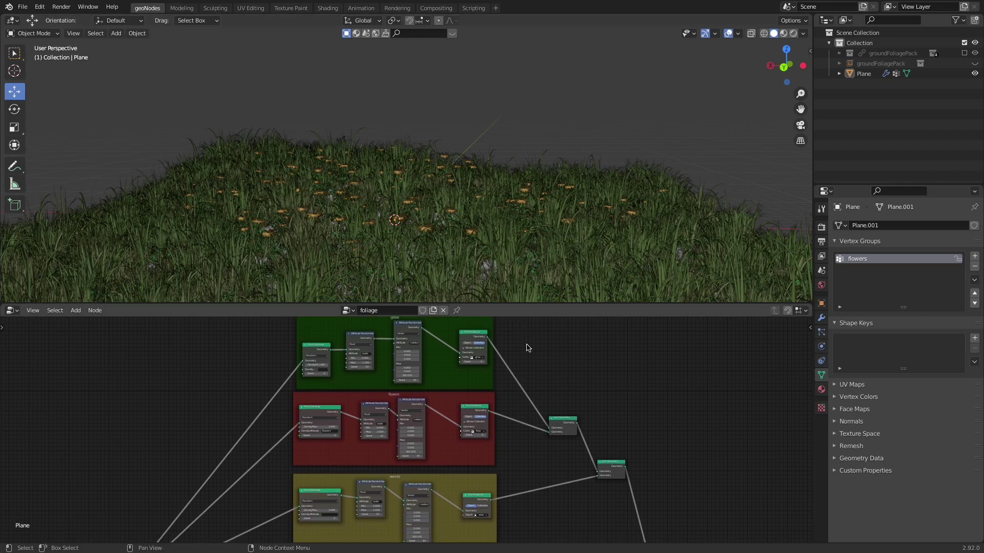
pyautogui.scroll(1, 406, 165)
pyautogui.scroll(-2, 406, 165)
pyautogui.scroll(-3, 530, 190)
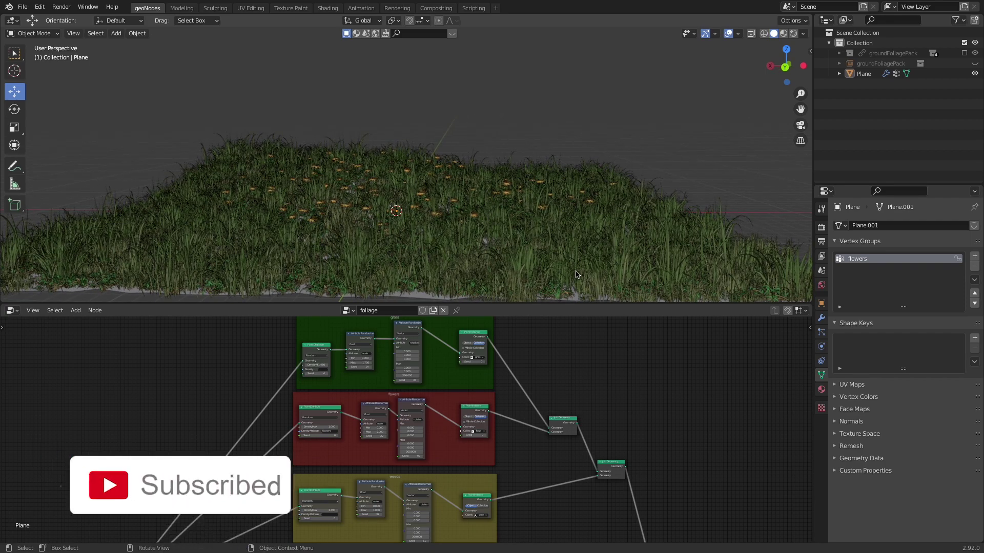
# - Nudge the Join Geometry node that merges the weeds branch with the grass and flowers
pyautogui.moveTo(608, 410); pyautogui.dragTo(605, 390, button='middle')
pyautogui.moveTo(619, 446); pyautogui.dragTo(606, 447)
pyautogui.moveTo(606, 447); pyautogui.dragTo(605, 439, button='middle')
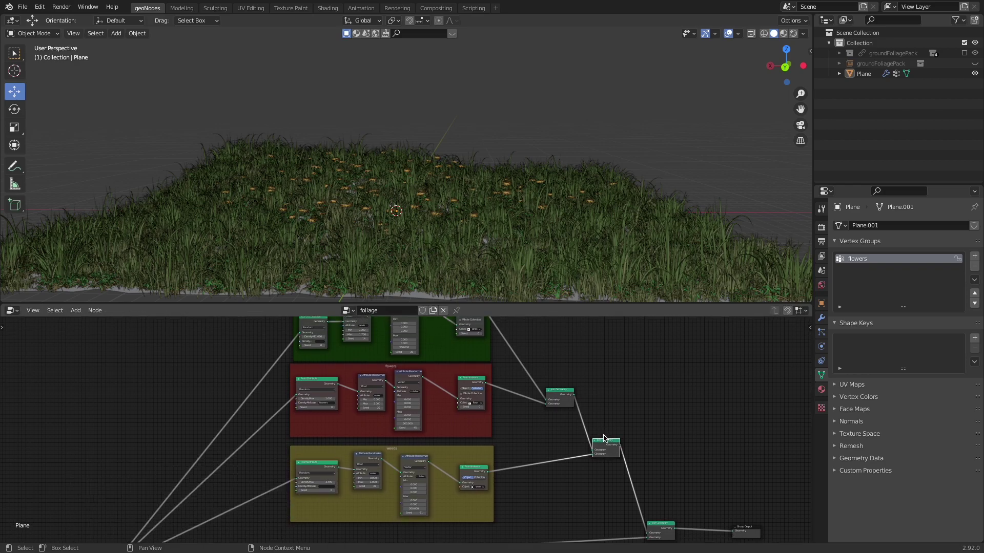
pyautogui.moveTo(610, 444); pyautogui.dragTo(603, 445)
pyautogui.moveTo(604, 445); pyautogui.dragTo(610, 446)
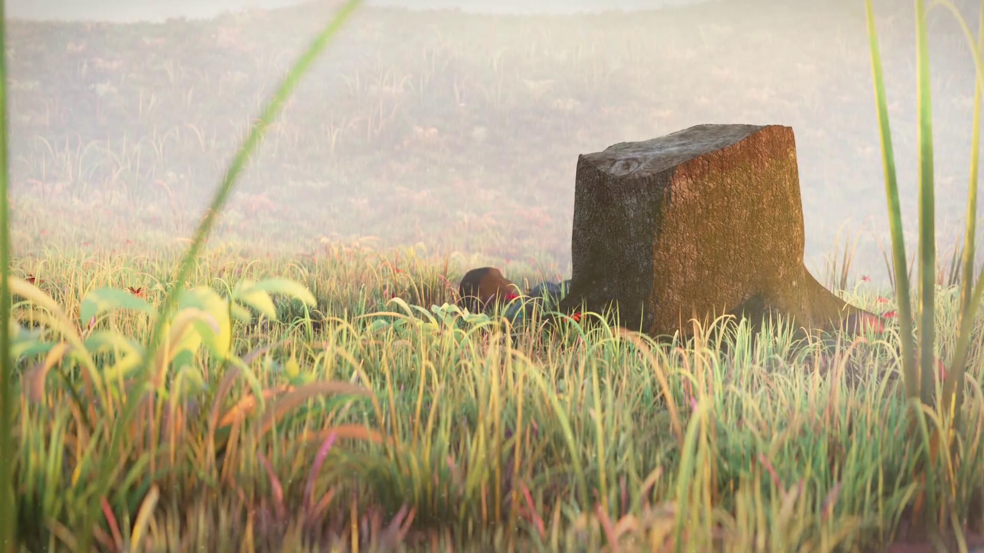